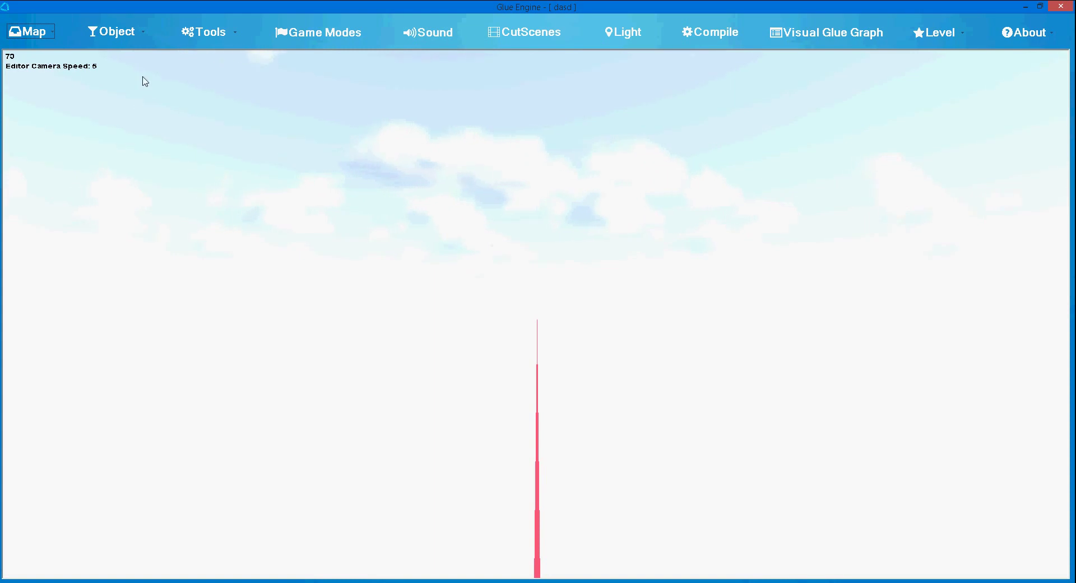
pyautogui.click(48, 32)
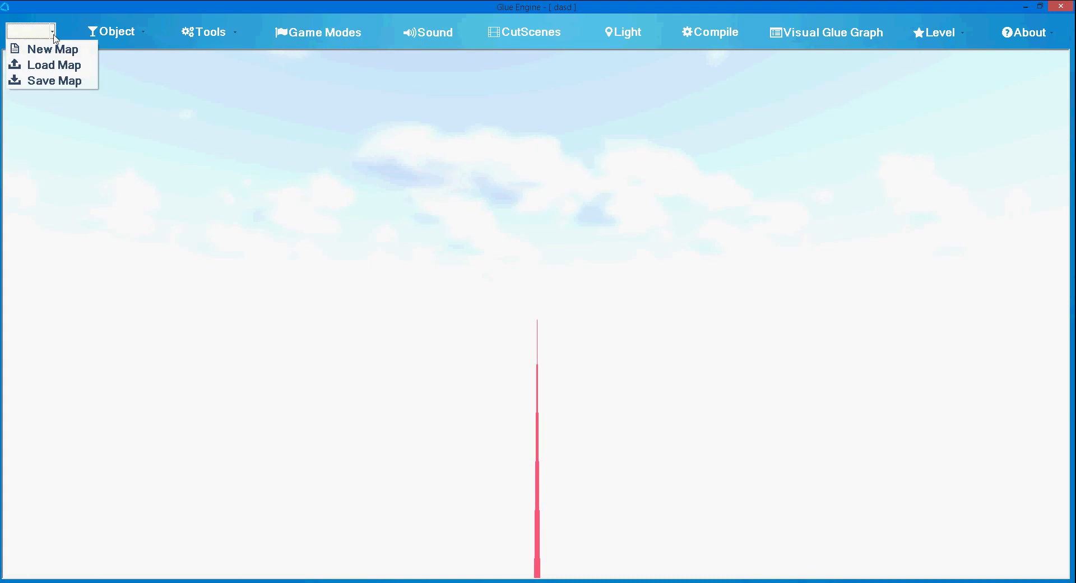
pyautogui.click(143, 33)
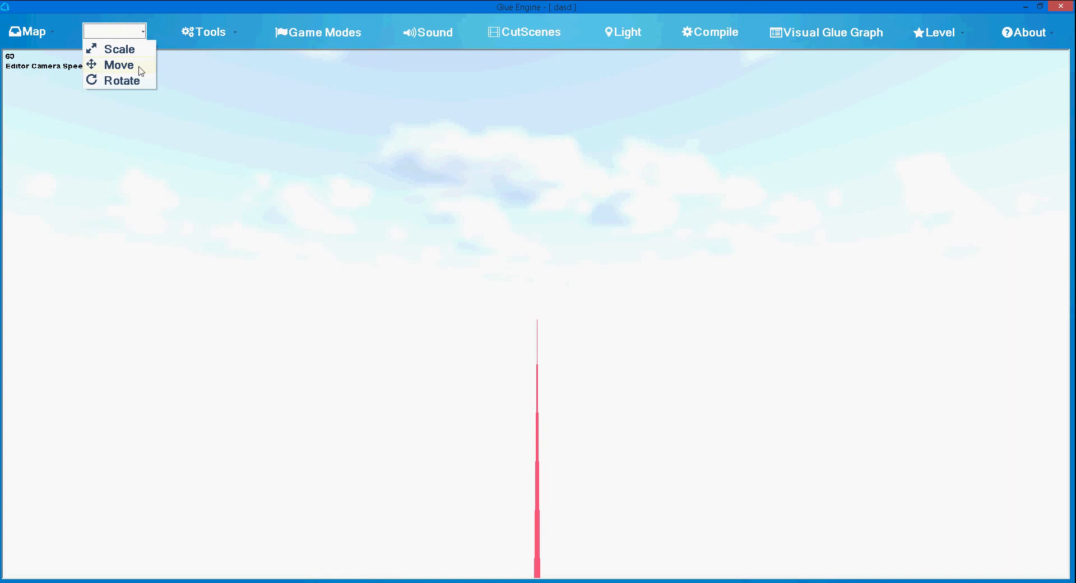
pyautogui.click(237, 36)
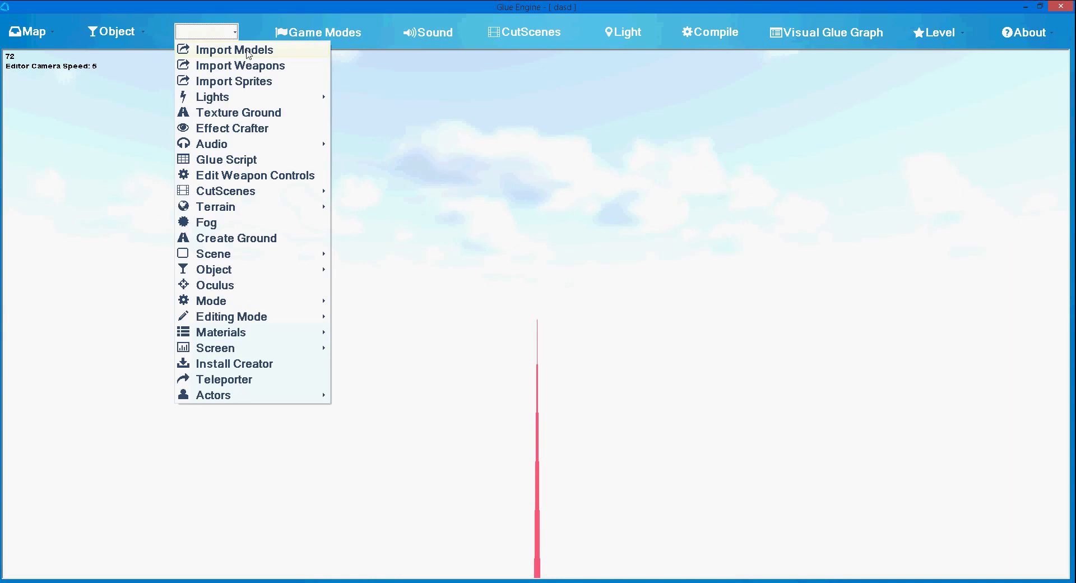
pyautogui.moveTo(276, 101)
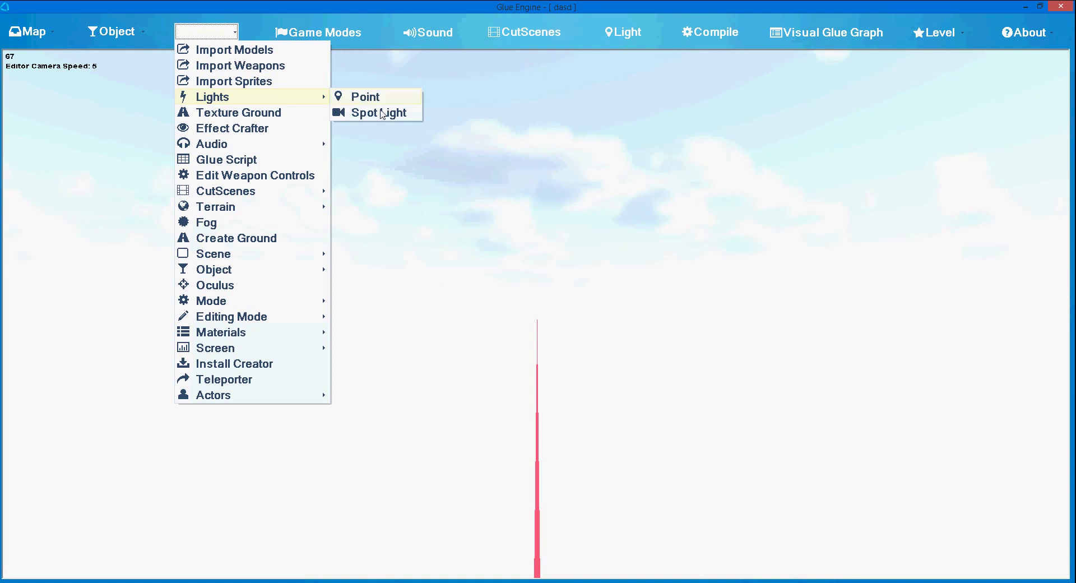
pyautogui.moveTo(258, 150)
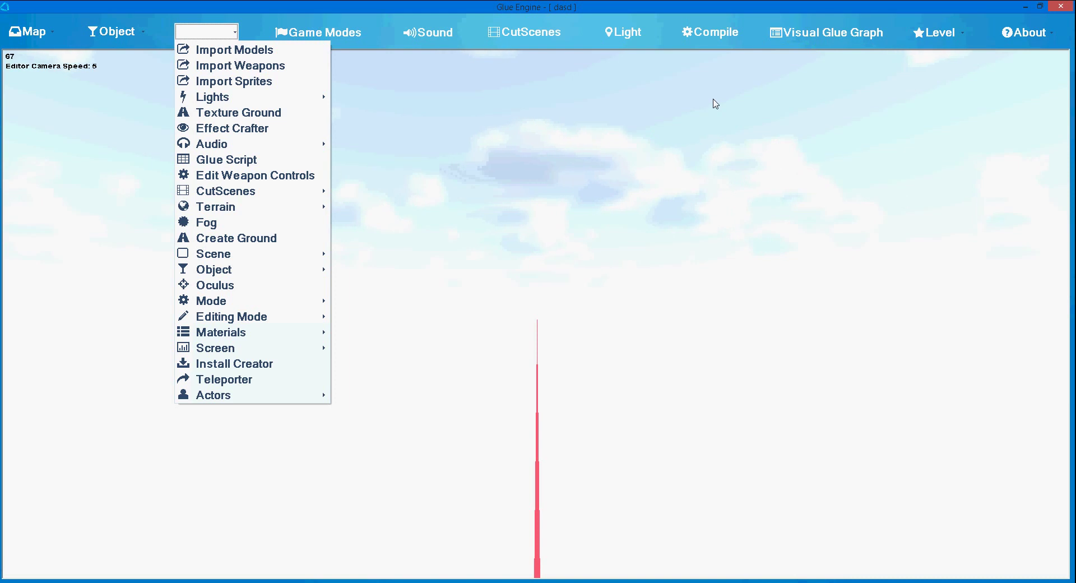
# Set the scene's time of day to 18
pyautogui.moveTo(291, 263)
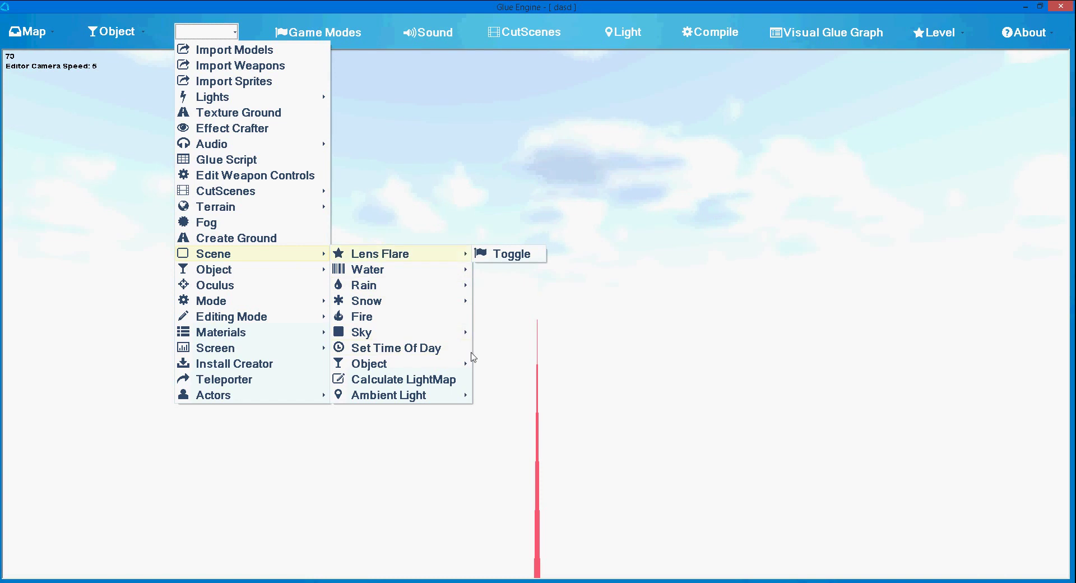
pyautogui.click(446, 352)
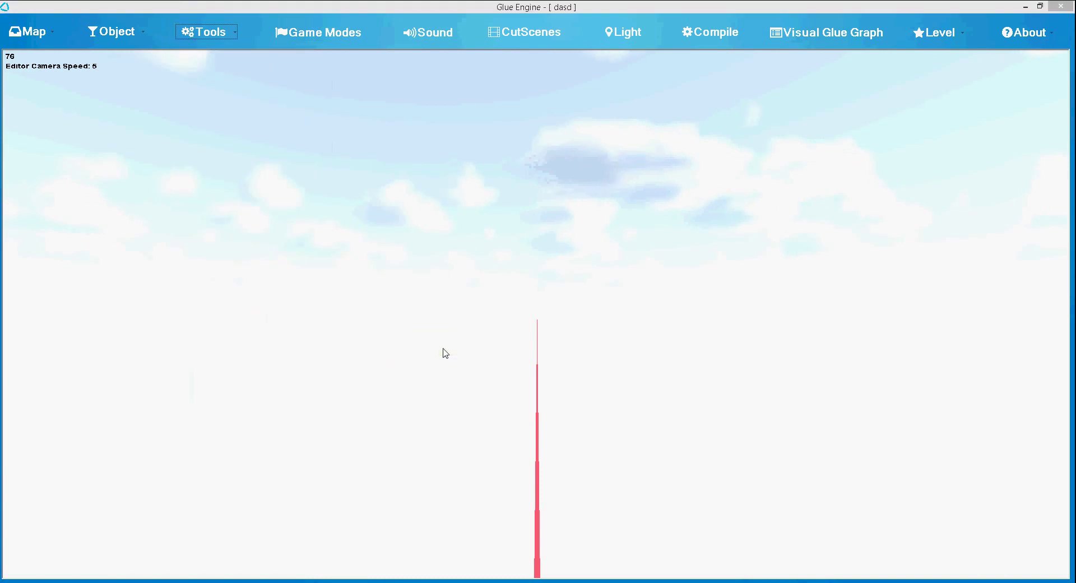
pyautogui.moveTo(595, 271); pyautogui.dragTo(706, 231)
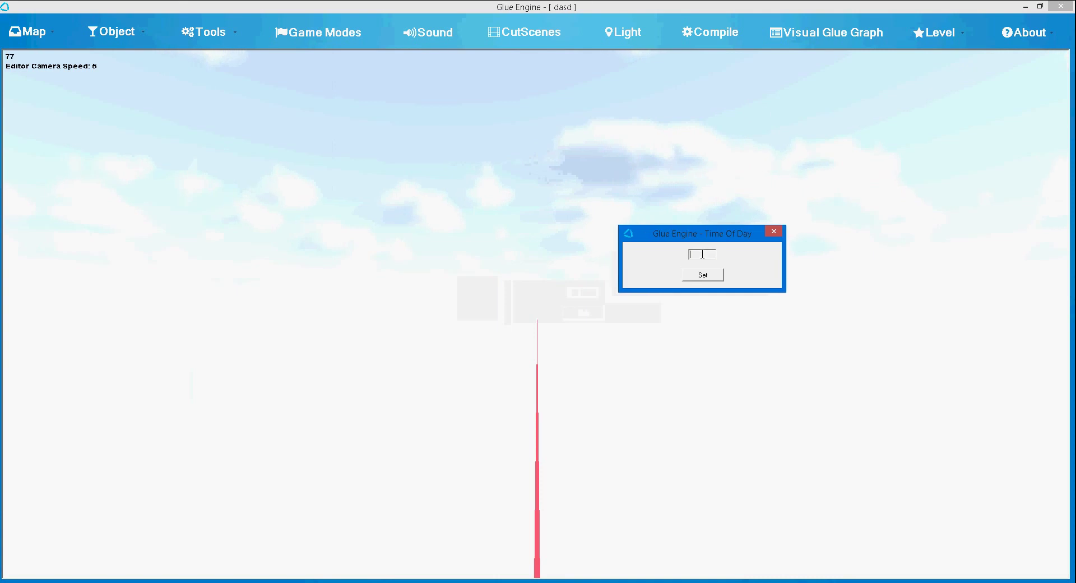
pyautogui.write('18')
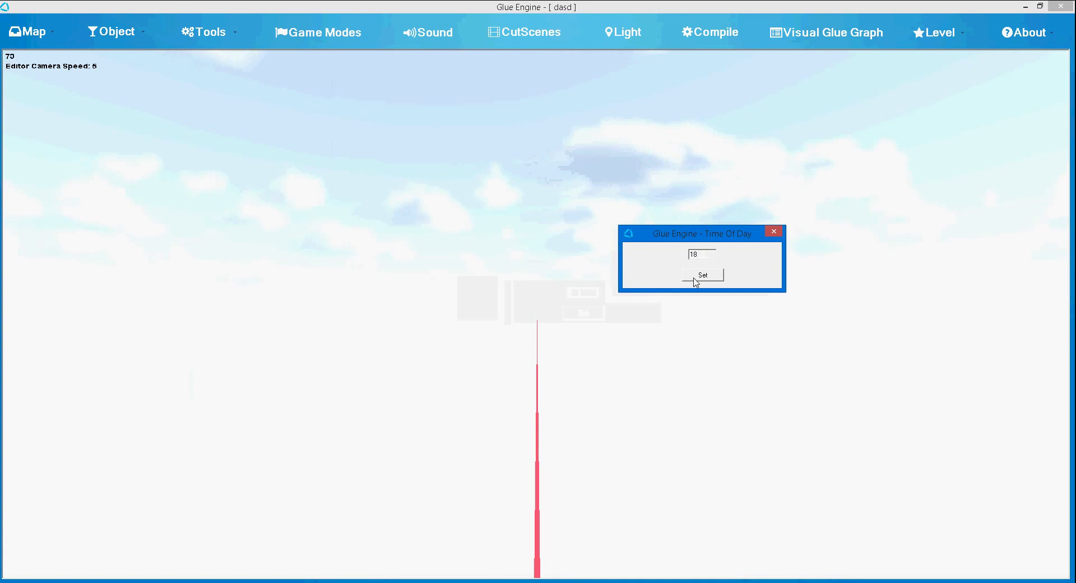
pyautogui.click(698, 276)
# Import the building4 model from the buildings folder into the map and move the Model Previewer window out of the way
pyautogui.press('s')
pyautogui.moveTo(536, 313); pyautogui.dragTo(330, 395, button='right')
pyautogui.click(204, 32)
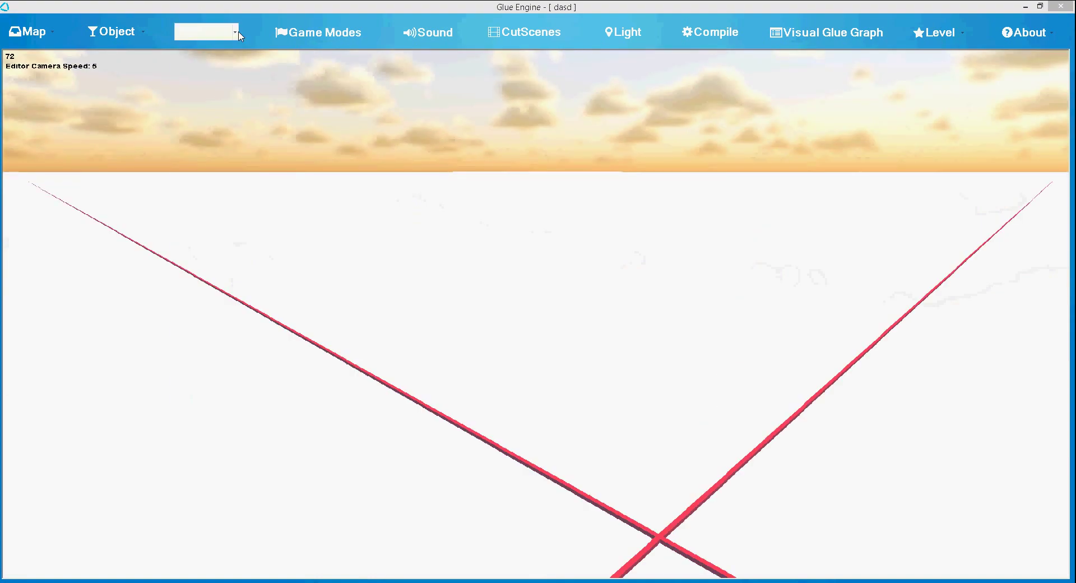
pyautogui.click(254, 49)
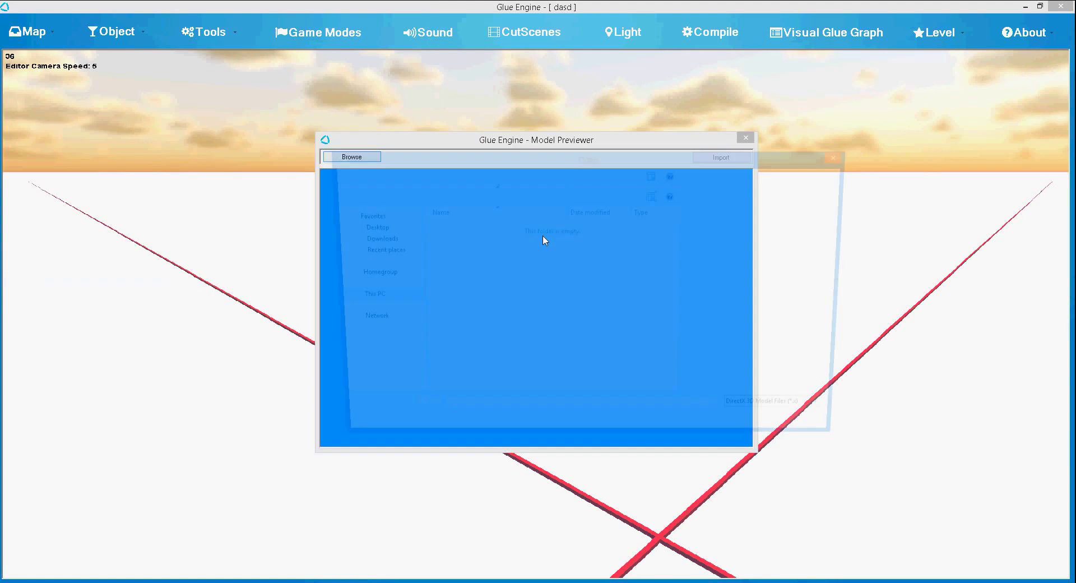
pyautogui.doubleClick(488, 286)
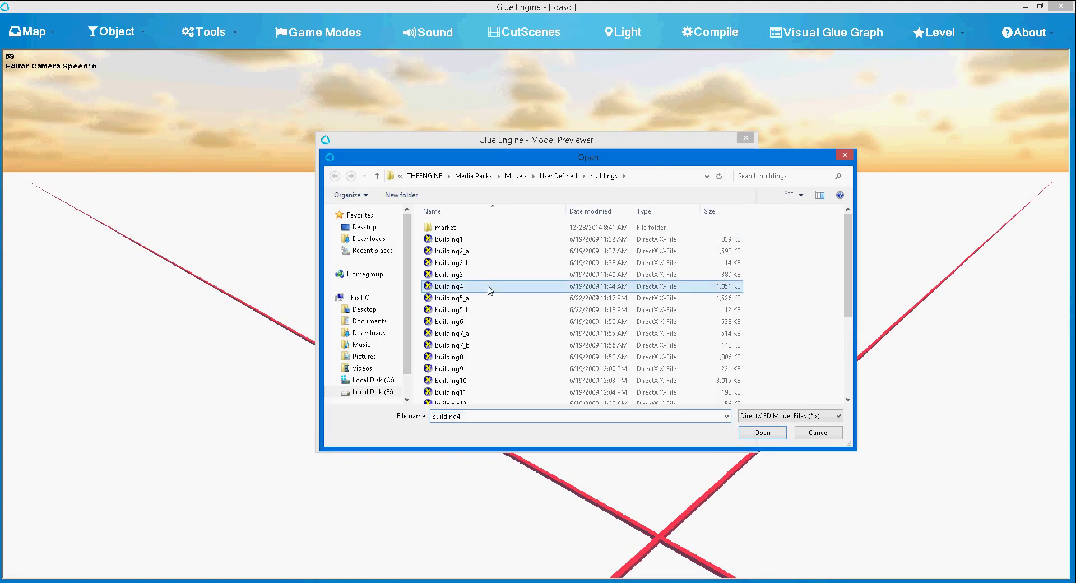
pyautogui.moveTo(667, 178); pyautogui.dragTo(667, 177)
pyautogui.click(773, 193)
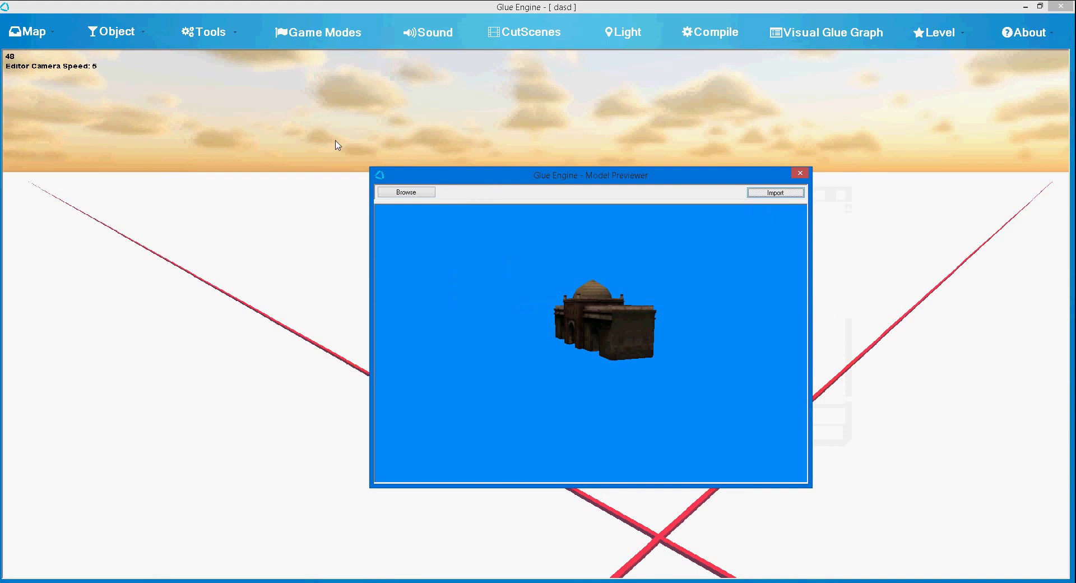
pyautogui.moveTo(487, 176); pyautogui.dragTo(841, 535)
# Rotate the imported gate building to an object angle of 90
pyautogui.press('s')
pyautogui.moveTo(638, 326)
pyautogui.mouseDown(button='right')
pyautogui.moveTo(624, 330)
pyautogui.moveTo(644, 331)
pyautogui.moveTo(639, 309)
pyautogui.mouseUp(button='right')
pyautogui.press('w')
pyautogui.moveTo(552, 279); pyautogui.dragTo(571, 279, button='right')
pyautogui.press('r')
pyautogui.press('r')
pyautogui.press('r')
pyautogui.press('r')
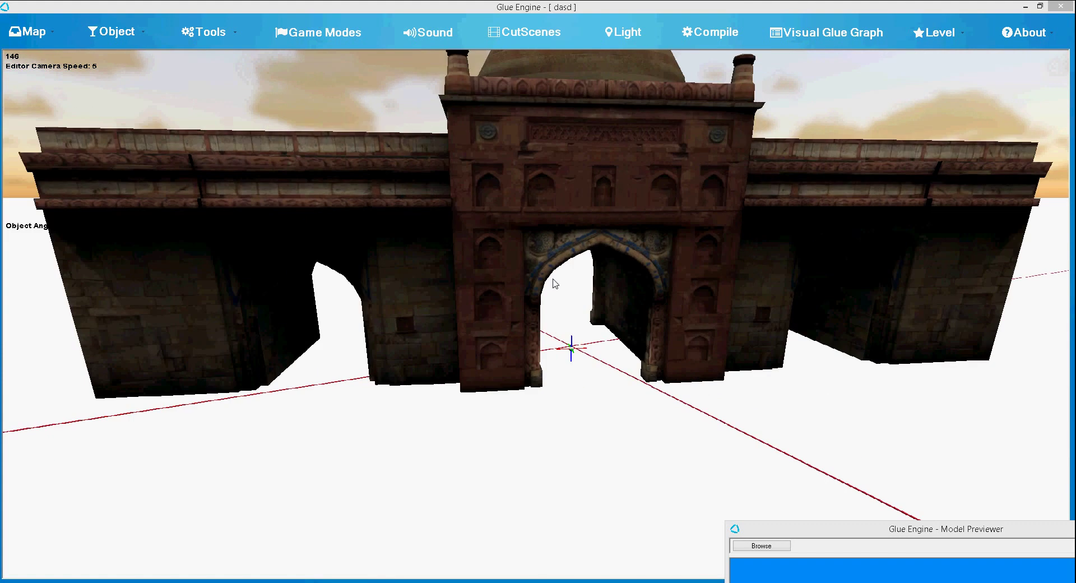
pyautogui.press('Right')
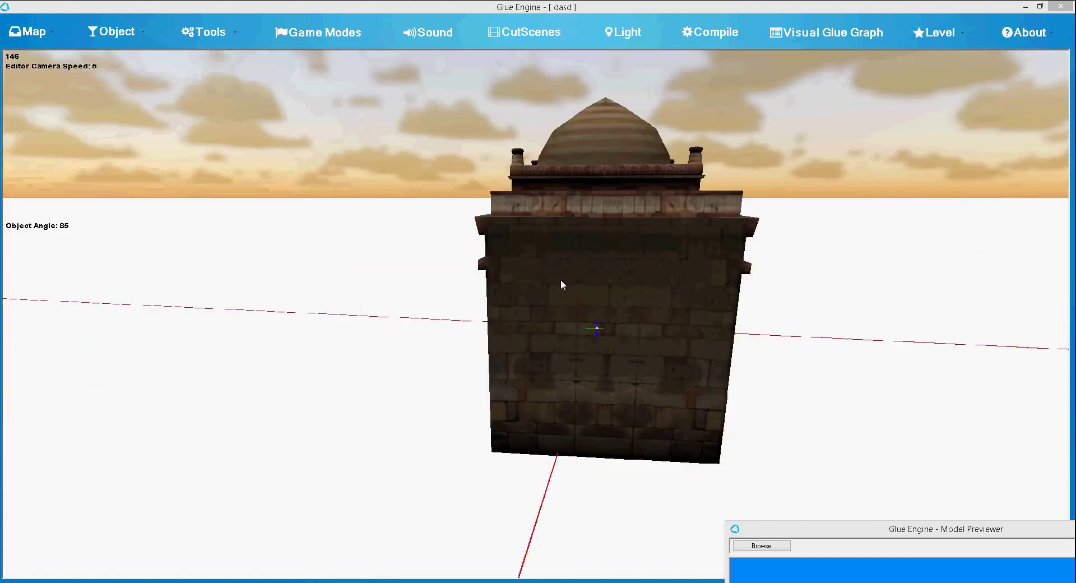
pyautogui.press('r')
# Place a copy of the gate building beside the original by sliding it along the line of its wall
pyautogui.moveTo(562, 280); pyautogui.dragTo(661, 279, button='right')
pyautogui.press('w')
pyautogui.press('a')
pyautogui.press('s')
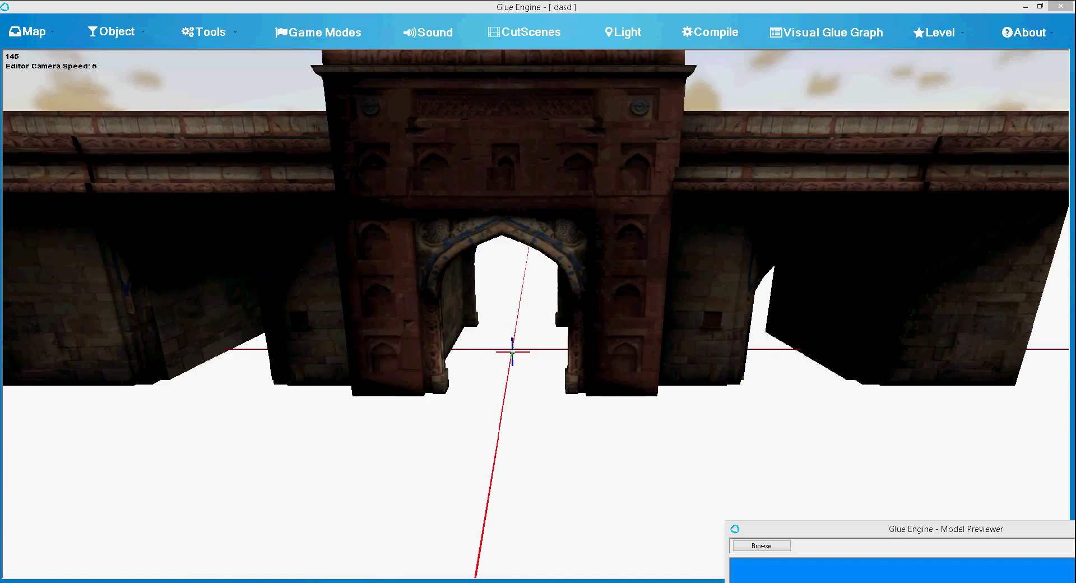
pyautogui.press('w')
pyautogui.press('s')
pyautogui.press('d')
pyautogui.press('a')
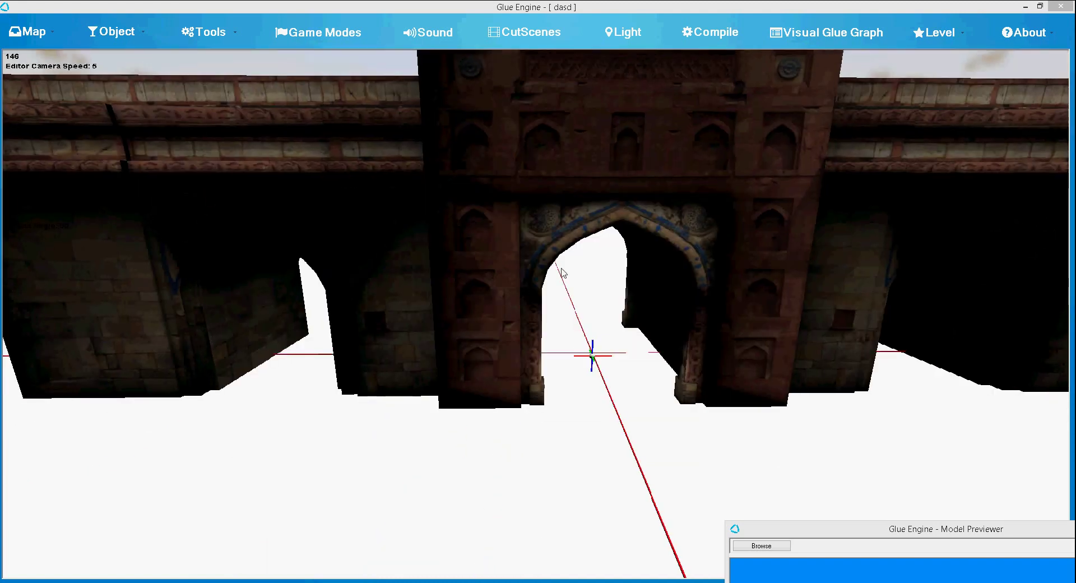
pyautogui.press('d')
pyautogui.moveTo(560, 279); pyautogui.dragTo(605, 291, button='right')
pyautogui.press('w')
pyautogui.moveTo(443, 289); pyautogui.dragTo(562, 281, button='right')
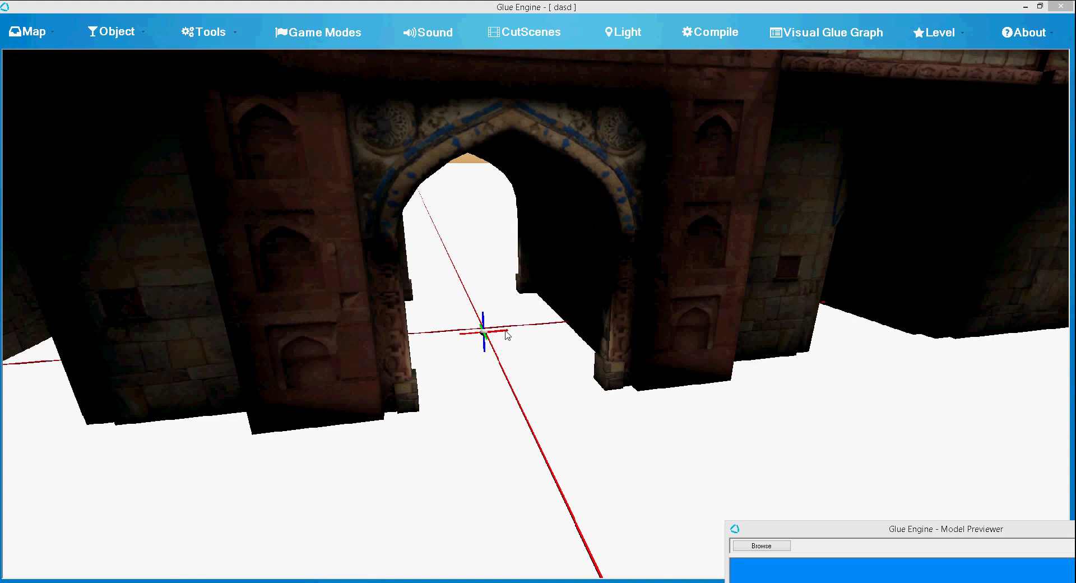
pyautogui.moveTo(500, 330); pyautogui.dragTo(1017, 326)
pyautogui.press('s')
pyautogui.press('d')
pyautogui.moveTo(1017, 325)
pyautogui.mouseDown(button='right')
pyautogui.moveTo(1059, 323)
pyautogui.moveTo(1009, 325)
pyautogui.mouseUp(button='right')
pyautogui.press('s')
pyautogui.moveTo(791, 327); pyautogui.dragTo(954, 348)
# Nudge the copied building along its wall line to line its end up with the original building
pyautogui.press('s')
pyautogui.press('d')
pyautogui.moveTo(954, 348); pyautogui.dragTo(541, 302, button='right')
pyautogui.press('w')
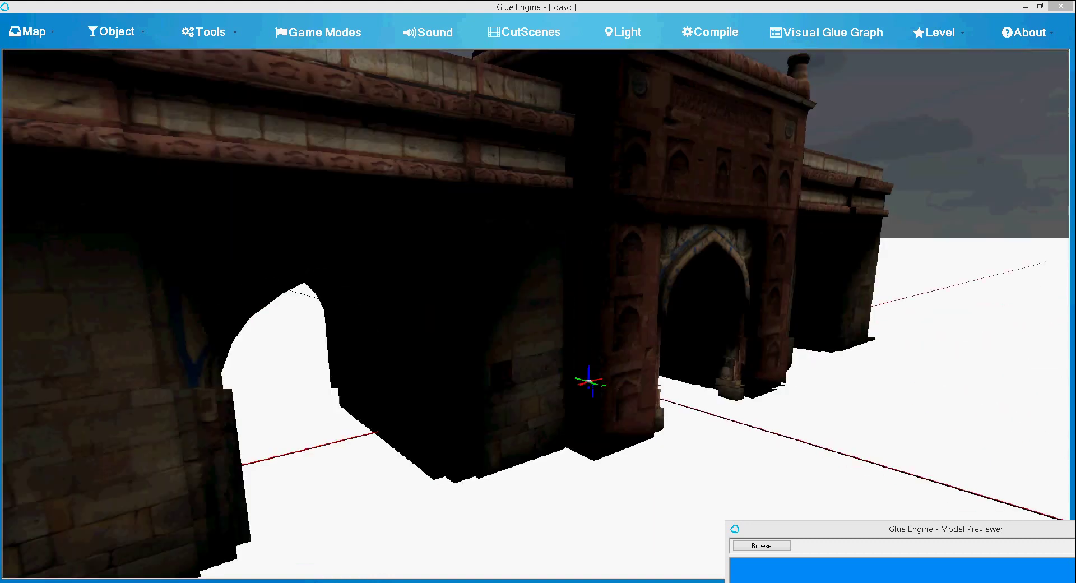
pyautogui.moveTo(585, 374); pyautogui.dragTo(573, 371)
pyautogui.press('d')
pyautogui.moveTo(573, 370); pyautogui.dragTo(449, 306, button='right')
# Examine the seam between the two adjoining gate buildings from the front
pyautogui.press('s')
pyautogui.press('d')
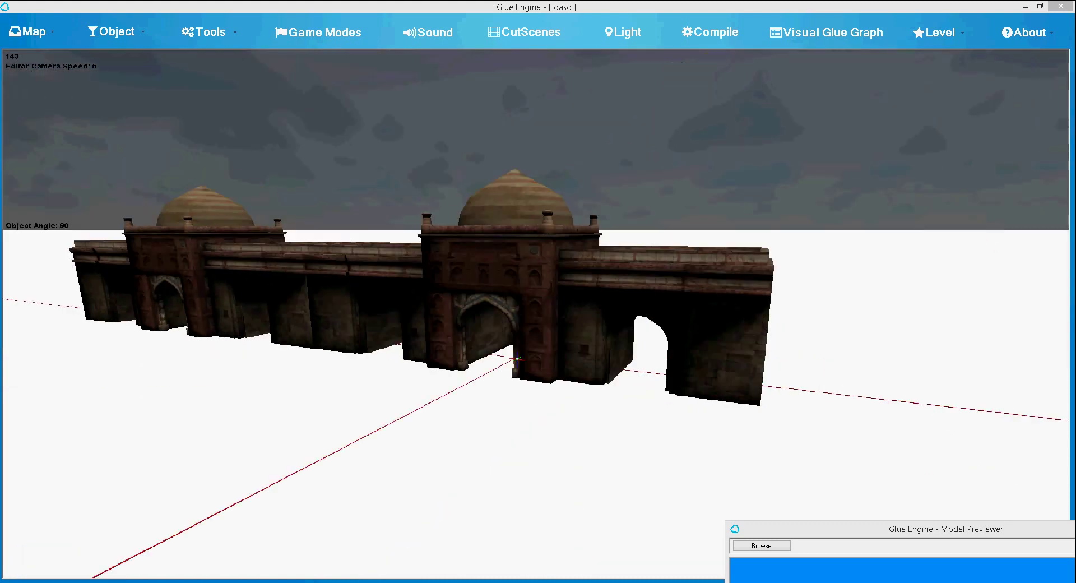
pyautogui.press('w')
pyautogui.press('a')
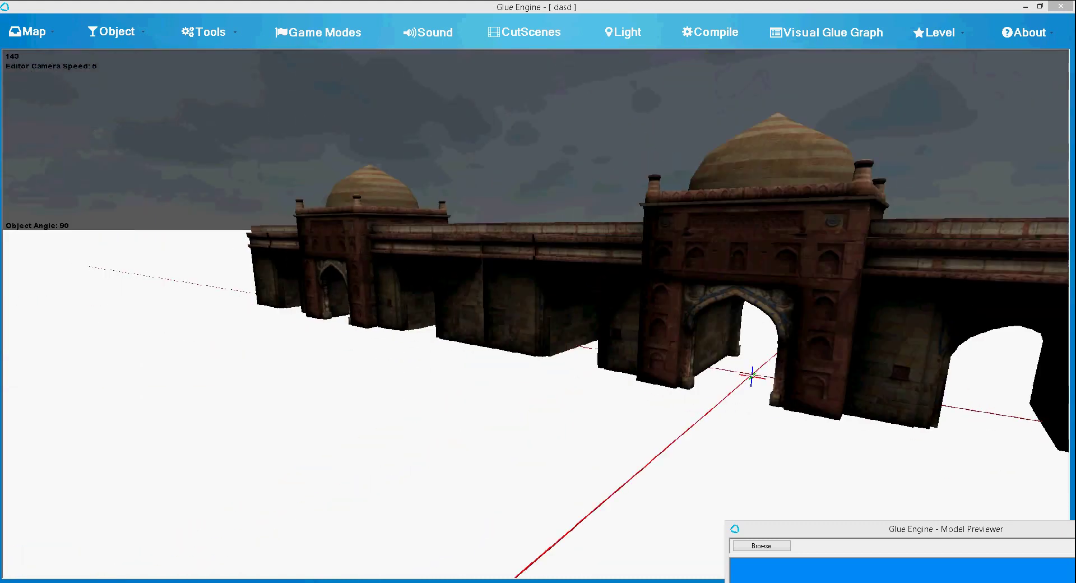
pyautogui.press('s')
pyautogui.press('d')
pyautogui.press('w')
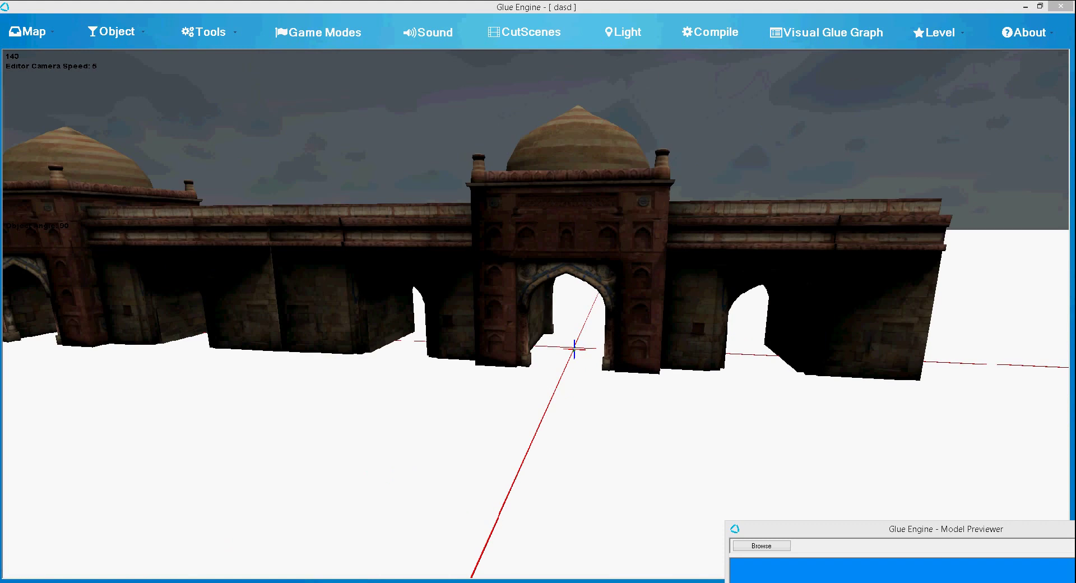
pyautogui.press('a')
pyautogui.press('w')
pyautogui.press('s')
pyautogui.press('a')
pyautogui.press('w')
pyautogui.press('d')
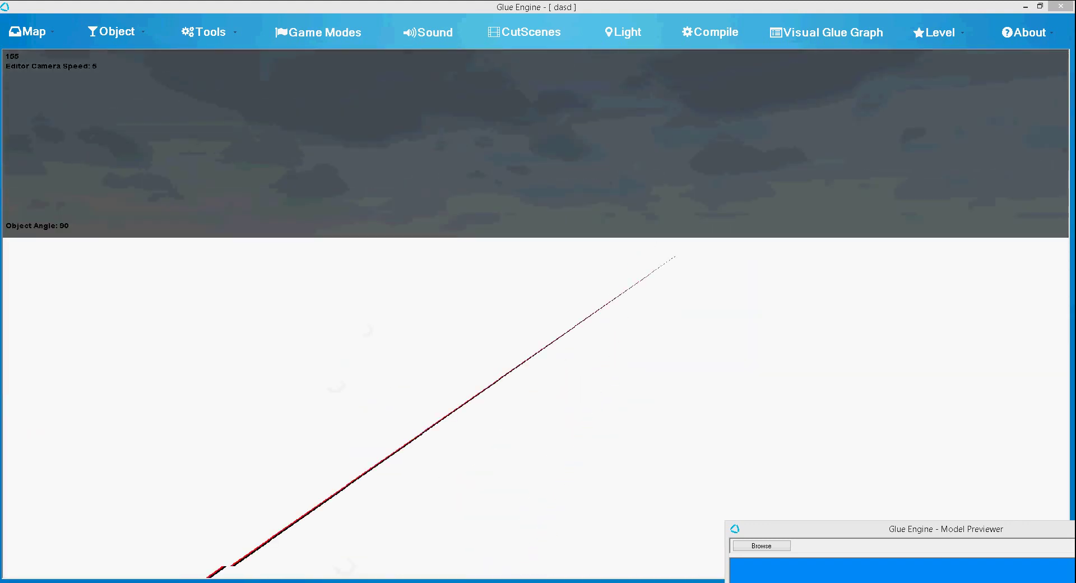
pyautogui.press('s')
pyautogui.press('d')
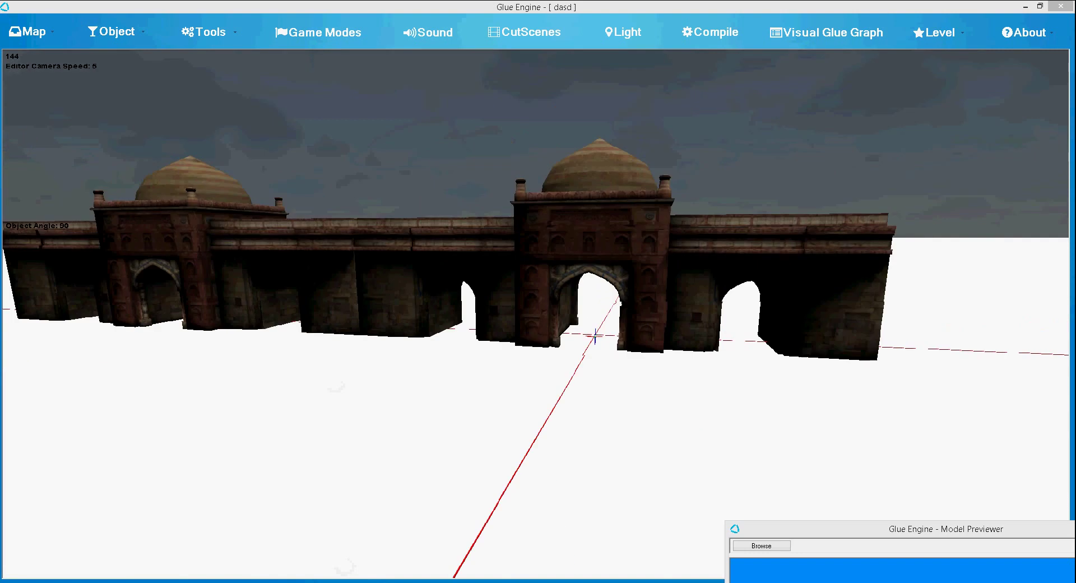
# Examine the end wall of the building row to check how the two buildings line up
pyautogui.press('w')
pyautogui.press('w')
pyautogui.press('d')
pyautogui.press('s')
pyautogui.press('w')
pyautogui.press('a')
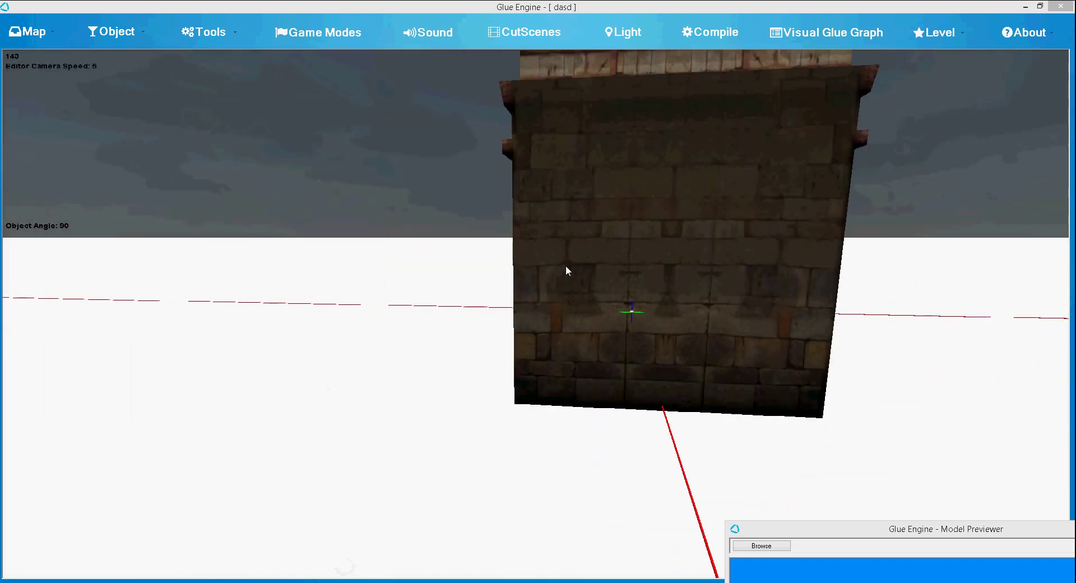
pyautogui.press('s')
pyautogui.press('d')
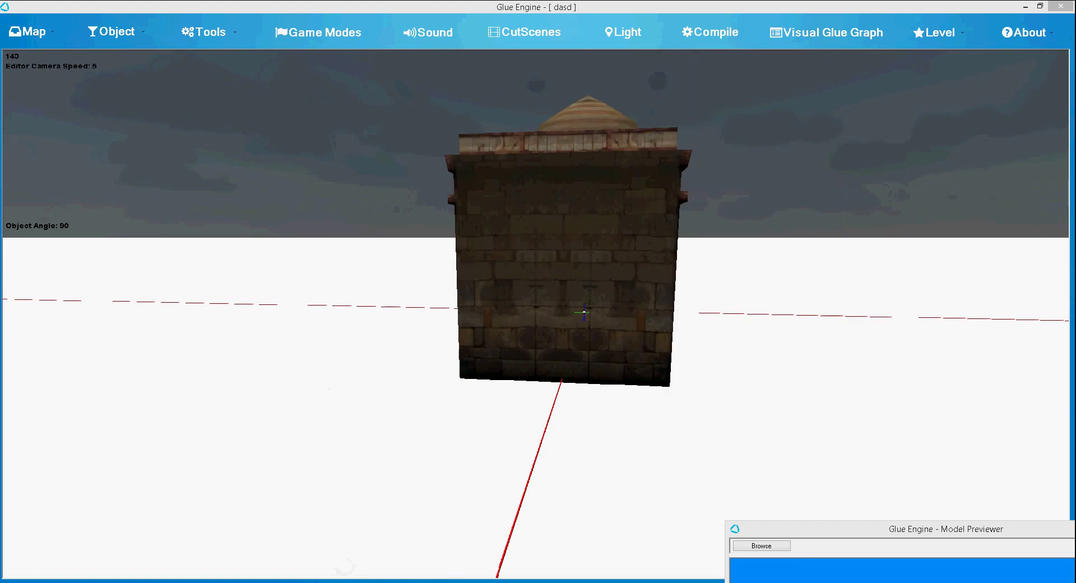
pyautogui.press('w')
pyautogui.scroll(1, 560, 278)
pyautogui.scroll(-1, 561, 278)
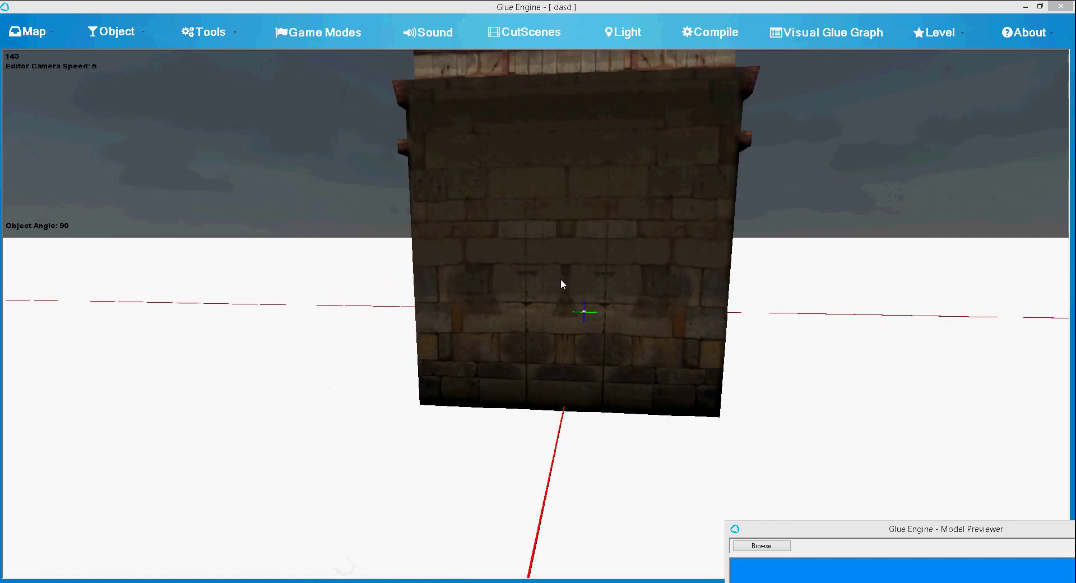
pyautogui.scroll(1, 560, 278)
pyautogui.scroll(-2, 560, 278)
pyautogui.scroll(1, 560, 278)
pyautogui.moveTo(560, 278)
pyautogui.mouseDown(button='right')
pyautogui.moveTo(673, 278)
pyautogui.moveTo(561, 278)
pyautogui.mouseUp(button='right')
pyautogui.press('s')
pyautogui.press('w')
pyautogui.press('d')
pyautogui.press('s')
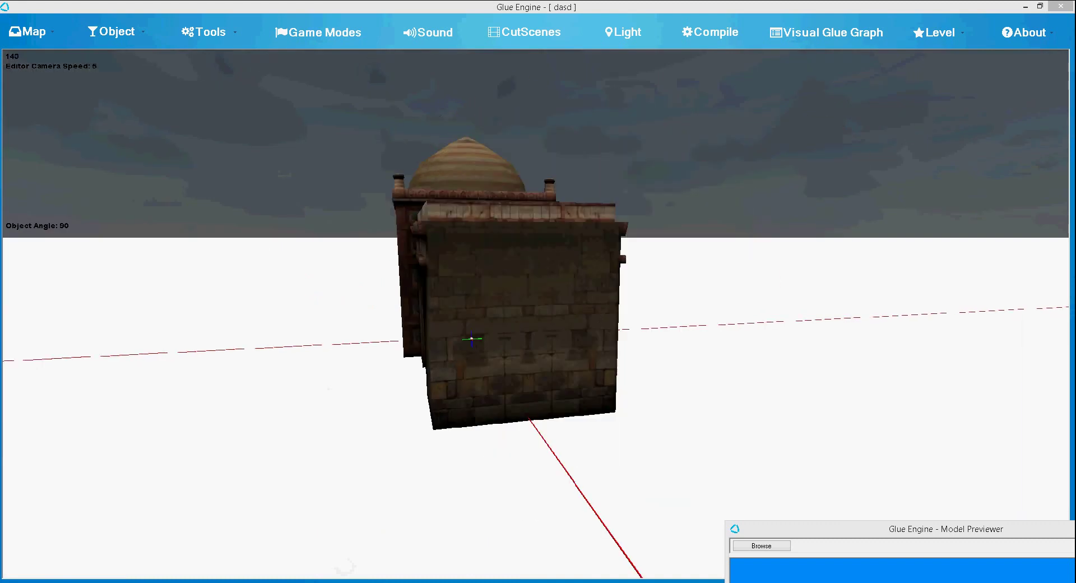
pyautogui.press('w')
# Examine the roofs and domes of the two buildings from a raised viewpoint
pyautogui.moveTo(560, 278); pyautogui.dragTo(785, 359, button='right')
pyautogui.press('w')
pyautogui.press('s')
pyautogui.press('a')
pyautogui.press('a')
pyautogui.press('s')
pyautogui.press('w')
pyautogui.press('d')
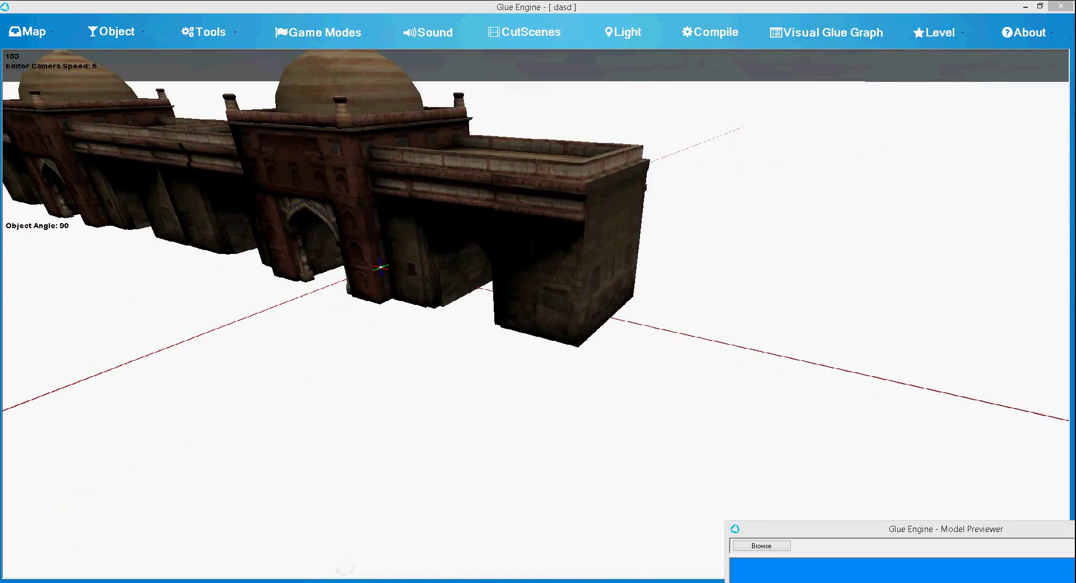
pyautogui.press('d')
pyautogui.press('w')
pyautogui.press('s')
pyautogui.press('a')
pyautogui.press('w')
pyautogui.press('a')
# Examine the copied building again from its front and its end wall
pyautogui.moveTo(536, 314); pyautogui.dragTo(465, 313, button='right')
pyautogui.press('s')
pyautogui.press('s')
pyautogui.press('d')
pyautogui.press('w')
pyautogui.press('d')
pyautogui.press('d')
pyautogui.press('s')
pyautogui.press('a')
pyautogui.press('s')
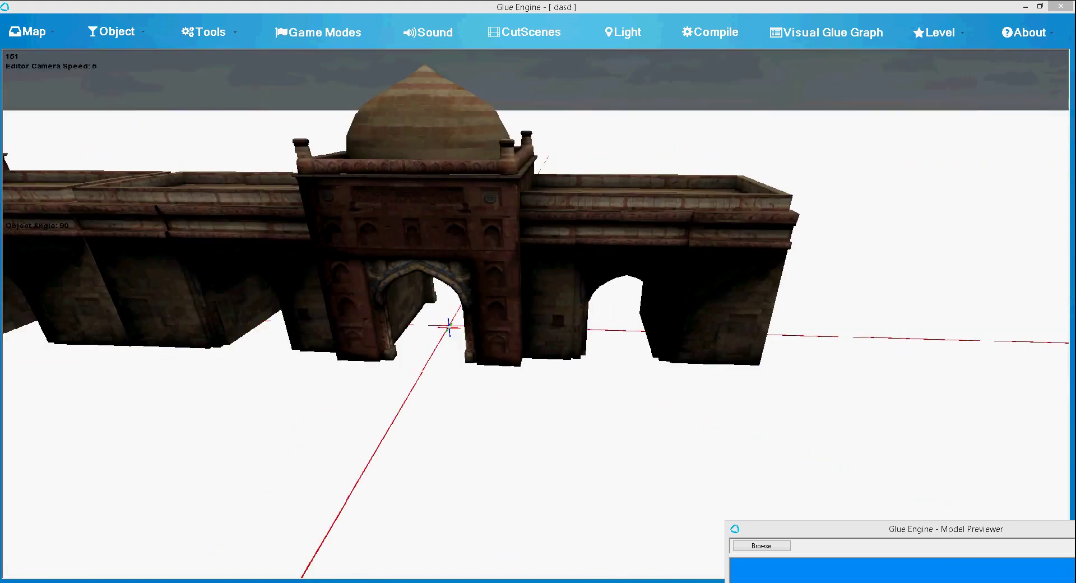
pyautogui.press('w')
pyautogui.press('d')
pyautogui.moveTo(465, 314); pyautogui.dragTo(325, 313, button='right')
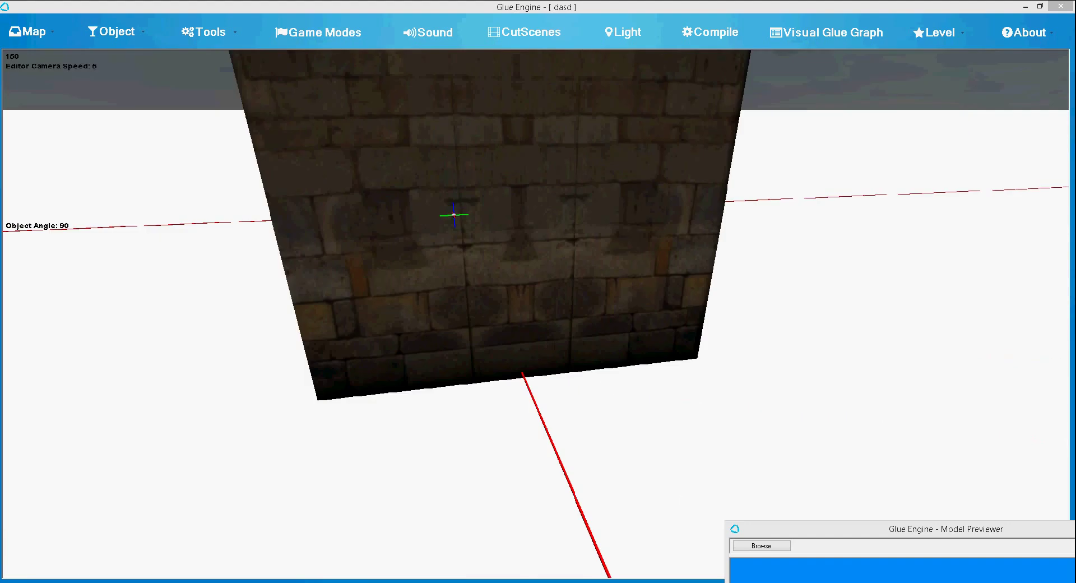
pyautogui.press('d')
pyautogui.press('a')
pyautogui.press('s')
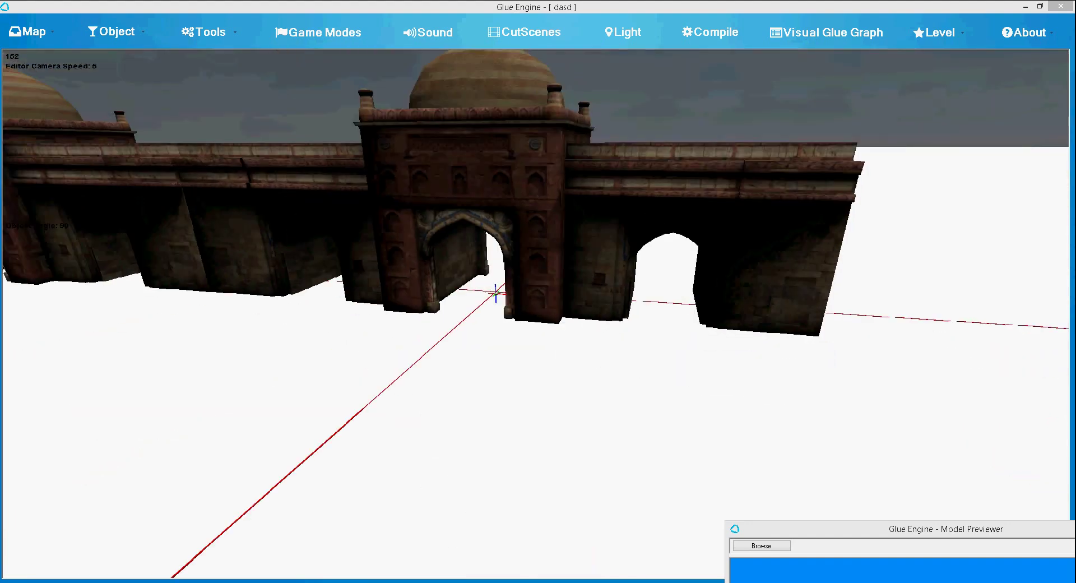
# Shift the copied gate building slightly along its wall line to adjust the joint with its neighbour
pyautogui.press('a')
pyautogui.press('w')
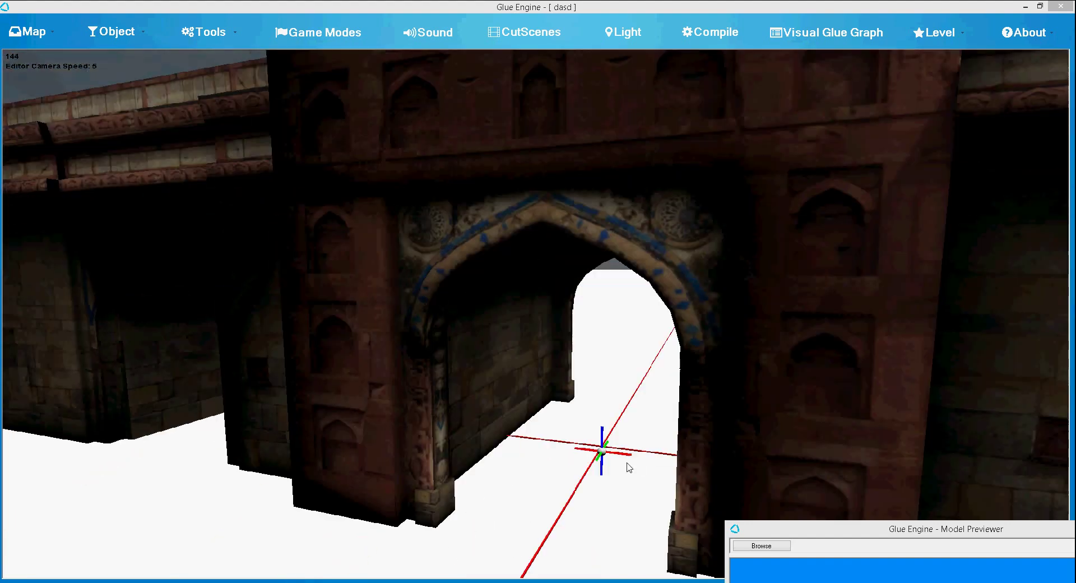
pyautogui.press('a')
pyautogui.press('d')
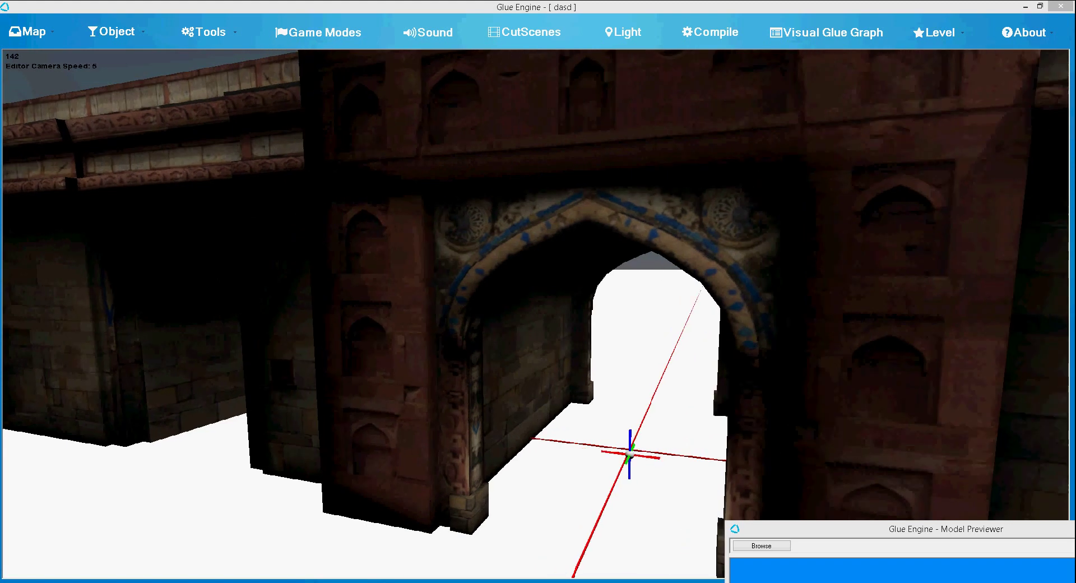
pyautogui.press('s')
pyautogui.press('a')
pyautogui.moveTo(729, 396)
pyautogui.mouseDown()
pyautogui.moveTo(747, 216)
pyautogui.moveTo(743, 387)
pyautogui.mouseUp()
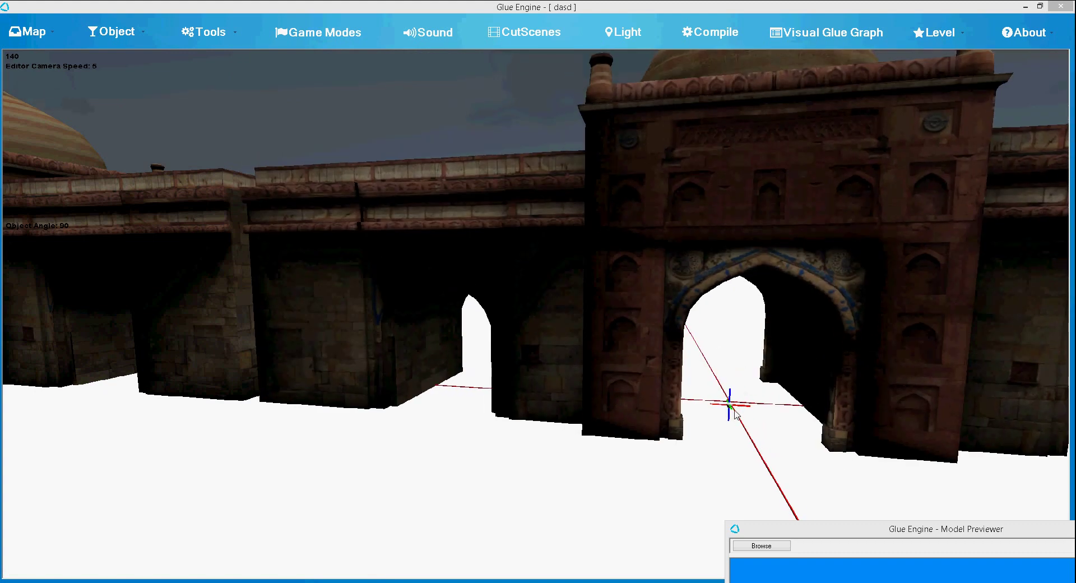
# Slide the second gate building along the wall line to tighten its joint with the neighbouring building
pyautogui.moveTo(736, 405); pyautogui.dragTo(713, 405)
pyautogui.moveTo(713, 406)
pyautogui.mouseDown(button='right')
pyautogui.moveTo(726, 448)
pyautogui.moveTo(726, 393)
pyautogui.moveTo(725, 417)
pyautogui.mouseUp(button='right')
pyautogui.press('s')
pyautogui.press('d')
pyautogui.press('a')
pyautogui.press('w')
pyautogui.press('w')
pyautogui.press('s')
pyautogui.press('d')
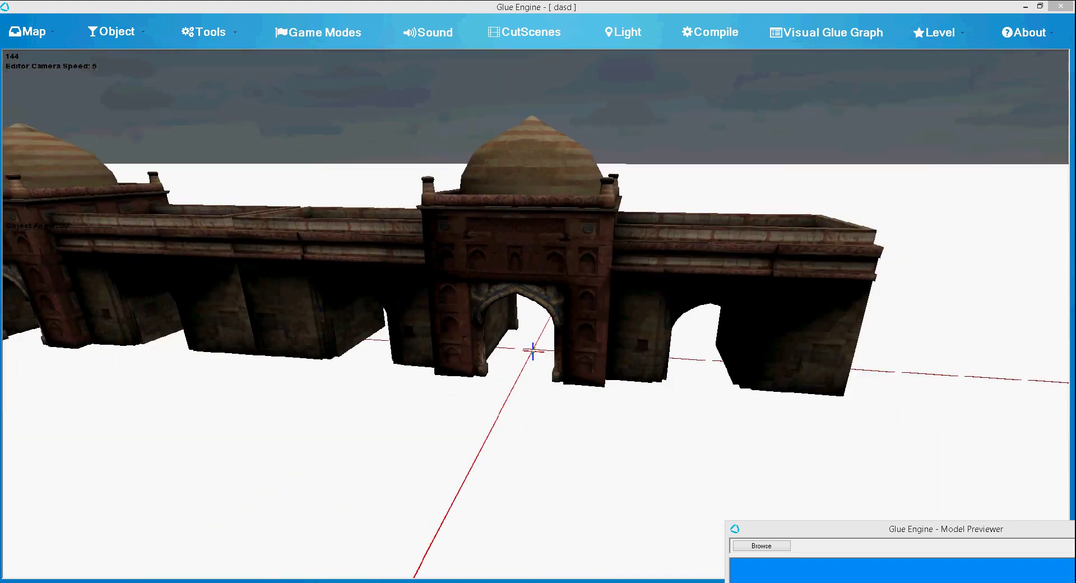
# Duplicate the gate building at the end of the row as a third wall section
pyautogui.press('w')
pyautogui.press('w')
pyautogui.press('a')
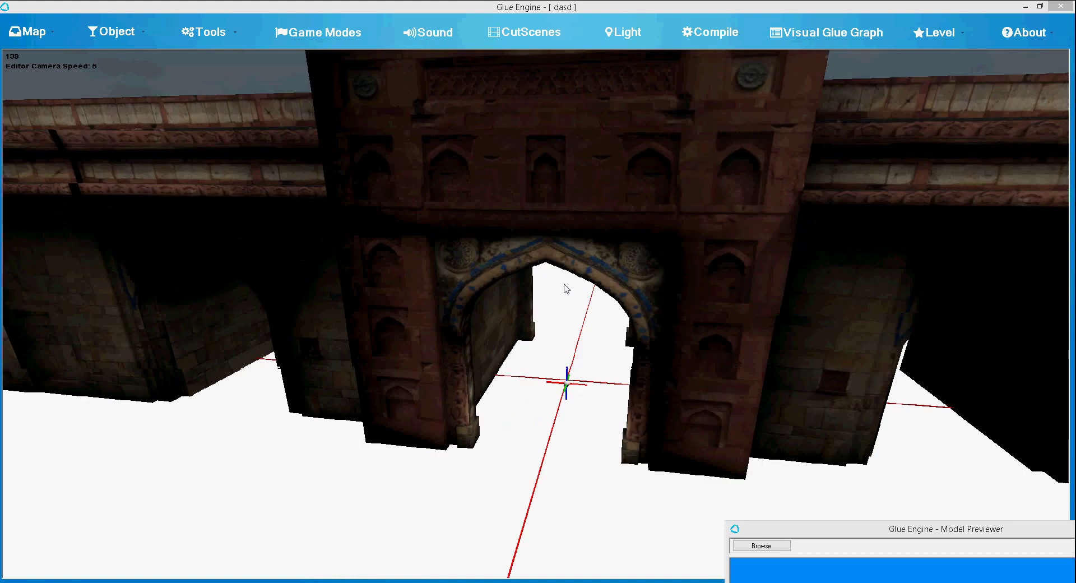
pyautogui.moveTo(564, 393); pyautogui.dragTo(568, 392)
pyautogui.click(781, 363)
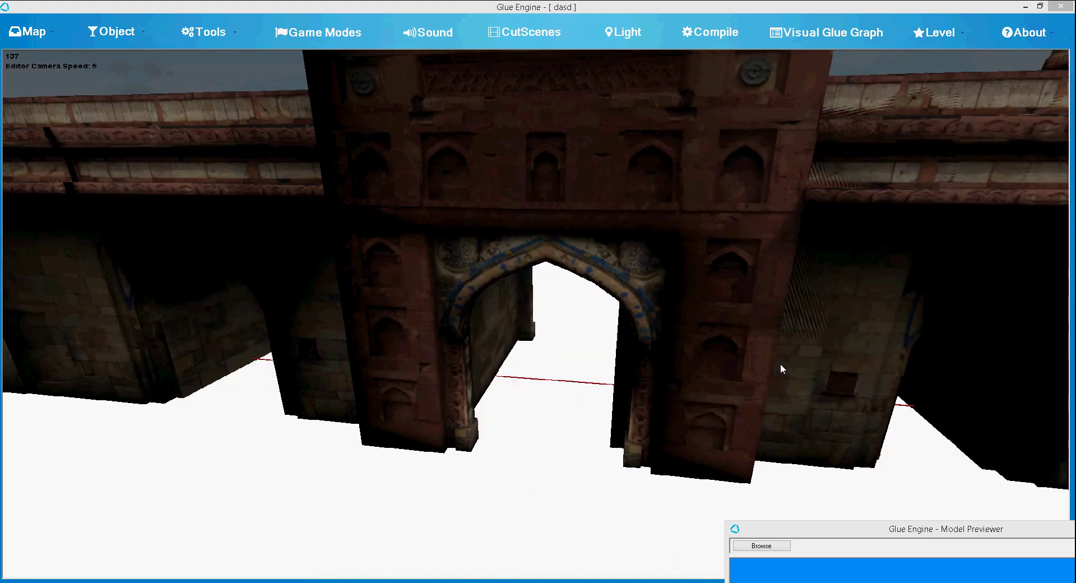
pyautogui.press('s')
pyautogui.press('w')
pyautogui.press('a')
pyautogui.press('d')
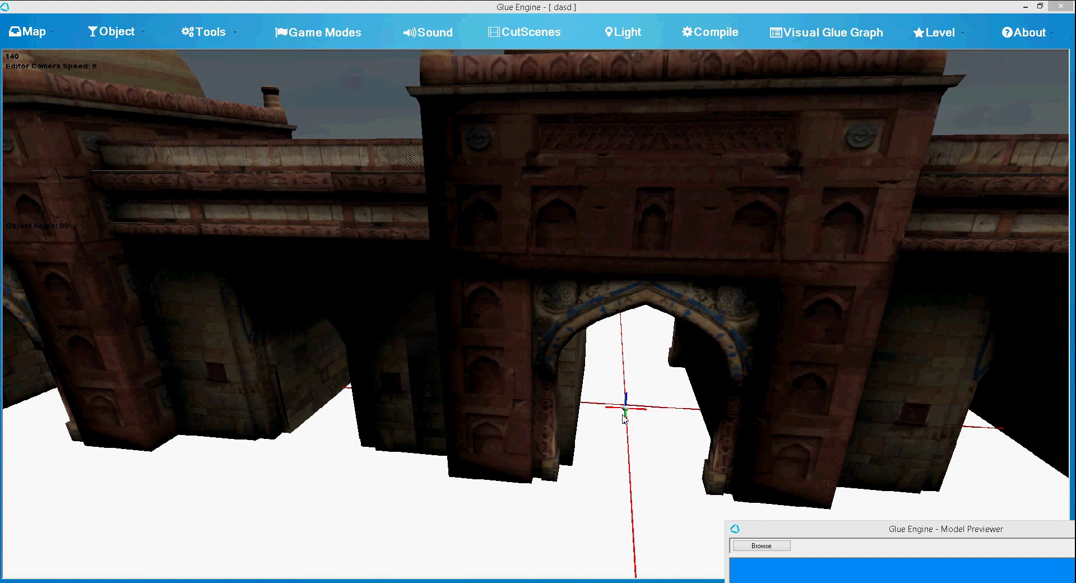
# Move the new gate building along the wall line to the open end of the row, against the second building
pyautogui.moveTo(637, 414); pyautogui.dragTo(634, 412)
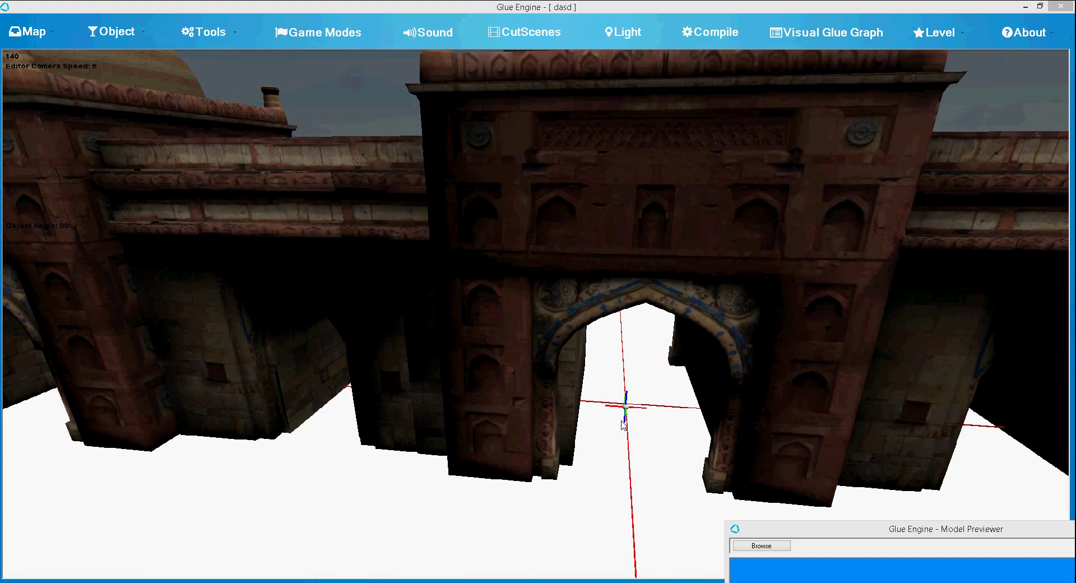
pyautogui.press('w')
pyautogui.press('d')
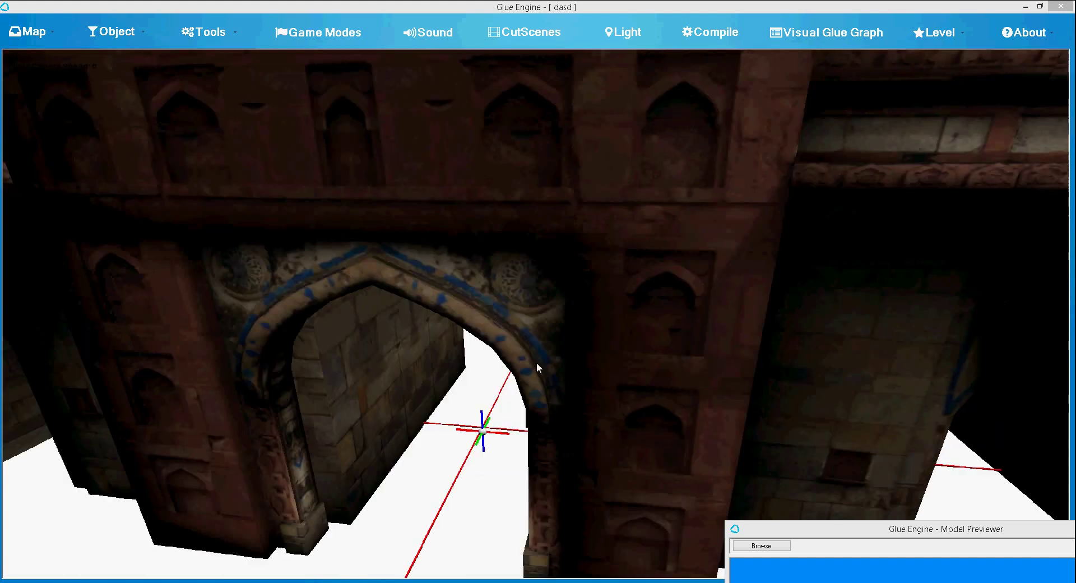
pyautogui.moveTo(478, 443); pyautogui.dragTo(813, 497)
pyautogui.press('s')
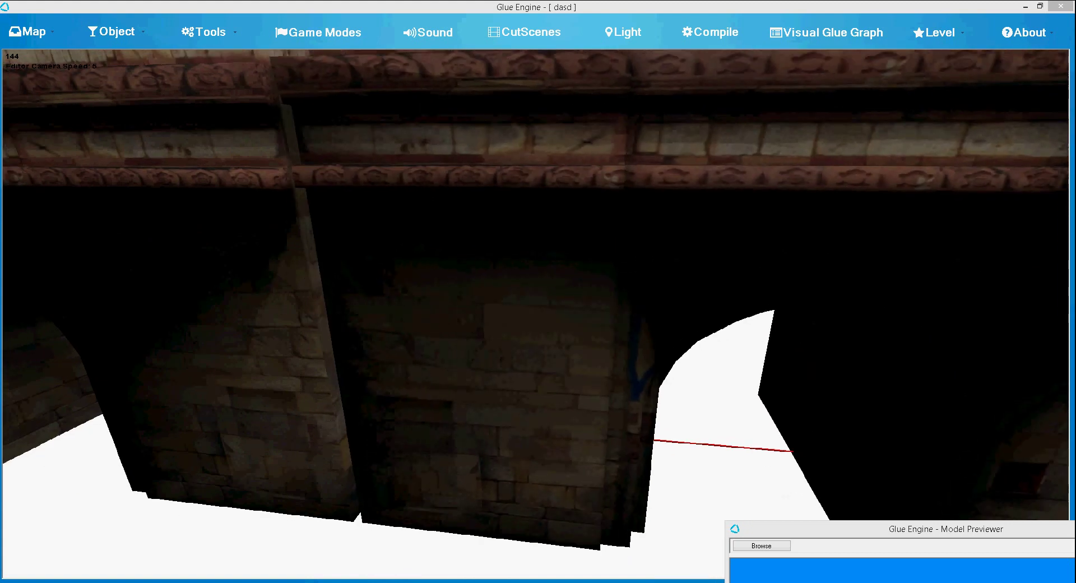
pyautogui.press('s')
pyautogui.press('d')
pyautogui.press('w')
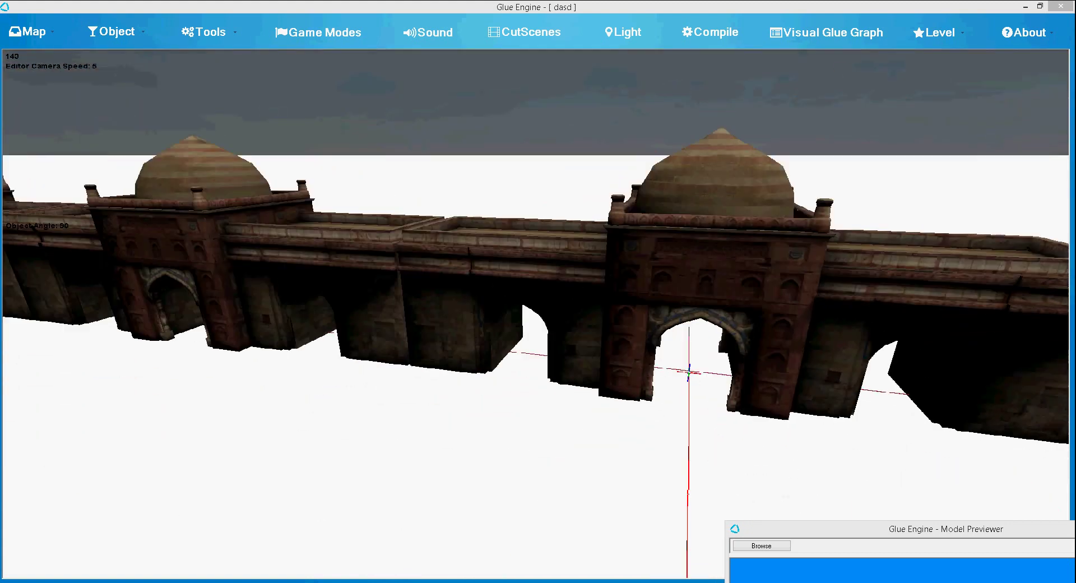
# Examine the extended row of three gate buildings from the front
pyautogui.press('s')
pyautogui.press('d')
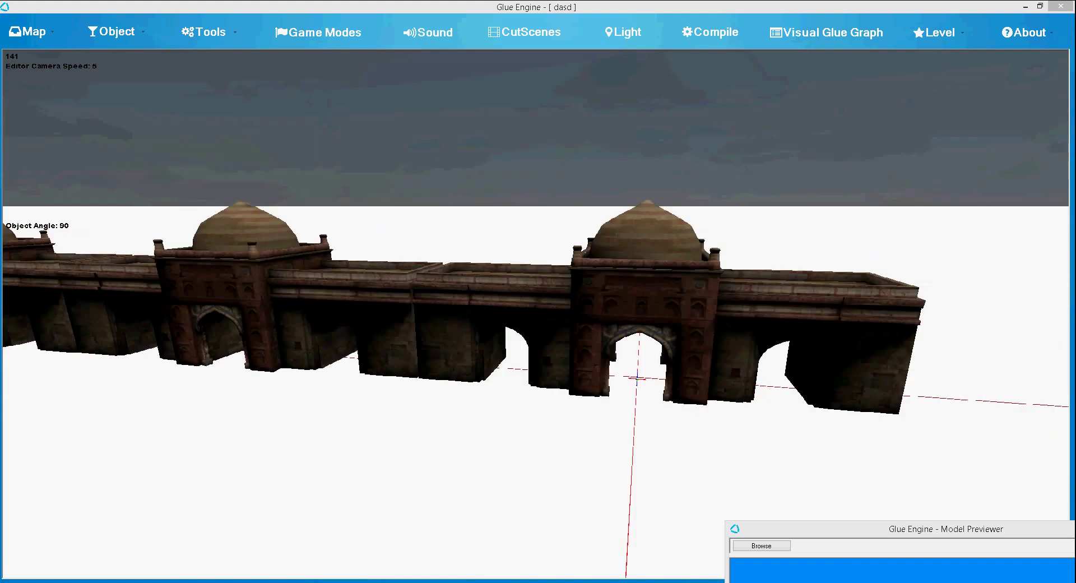
pyautogui.press('w')
pyautogui.press('w')
pyautogui.press('s')
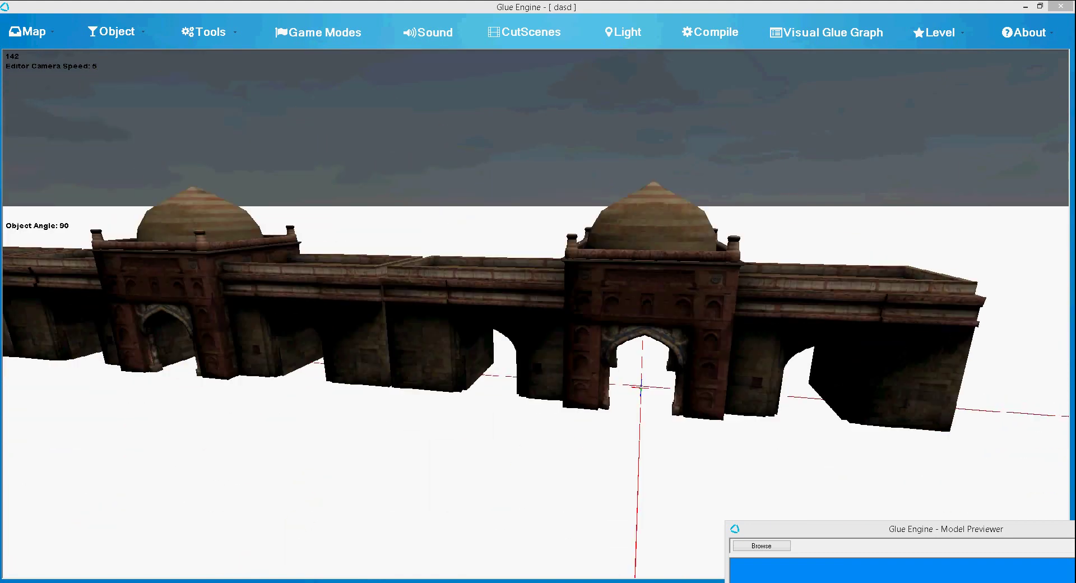
pyautogui.press('d')
pyautogui.press('w')
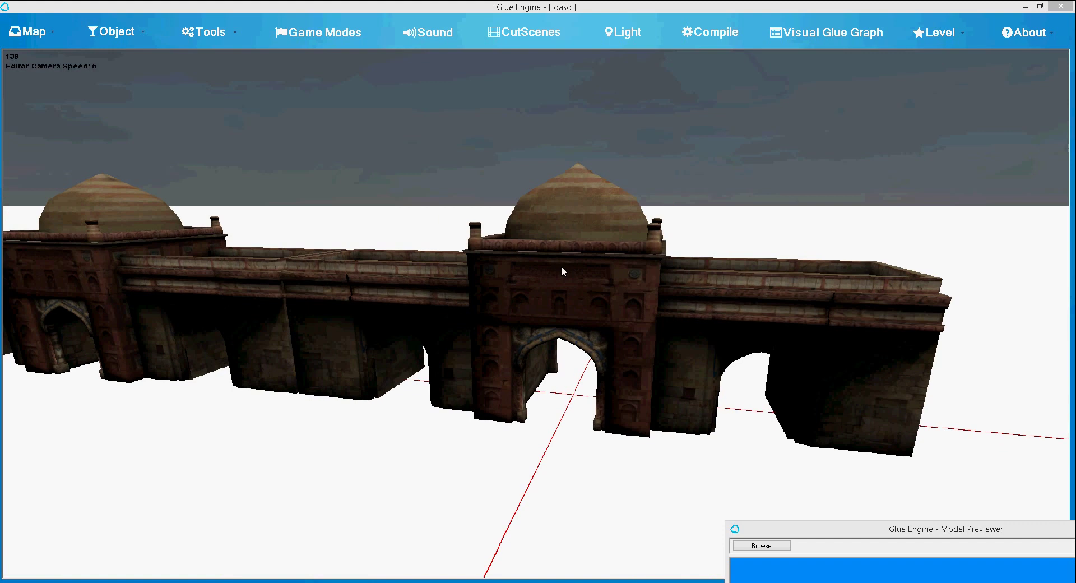
pyautogui.press('a')
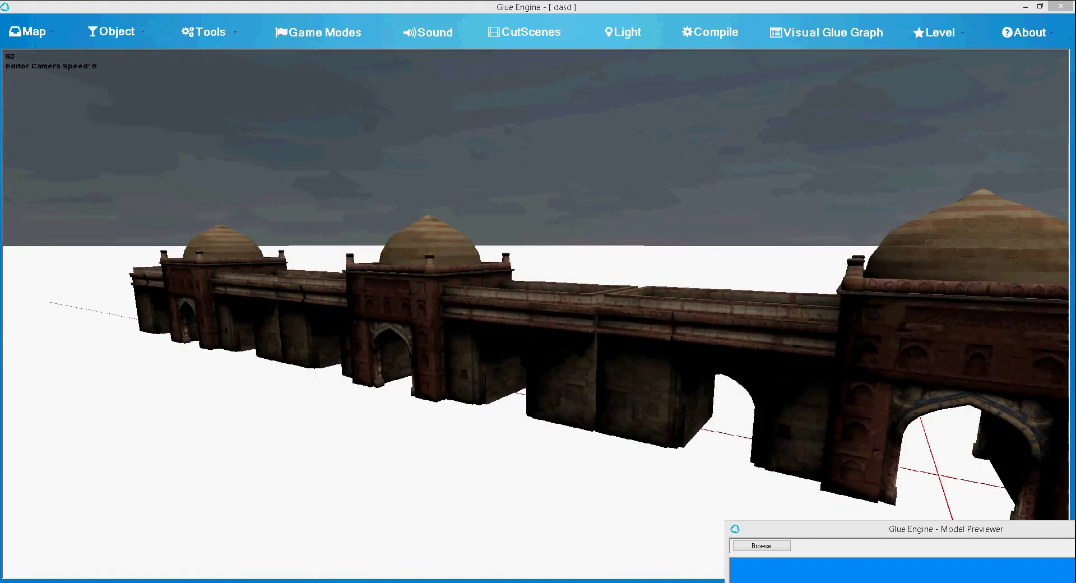
# Raise the editor camera speed to 6 and check the last gate building from the front
pyautogui.press('d')
pyautogui.scroll(1, 536, 314)
pyautogui.press('w')
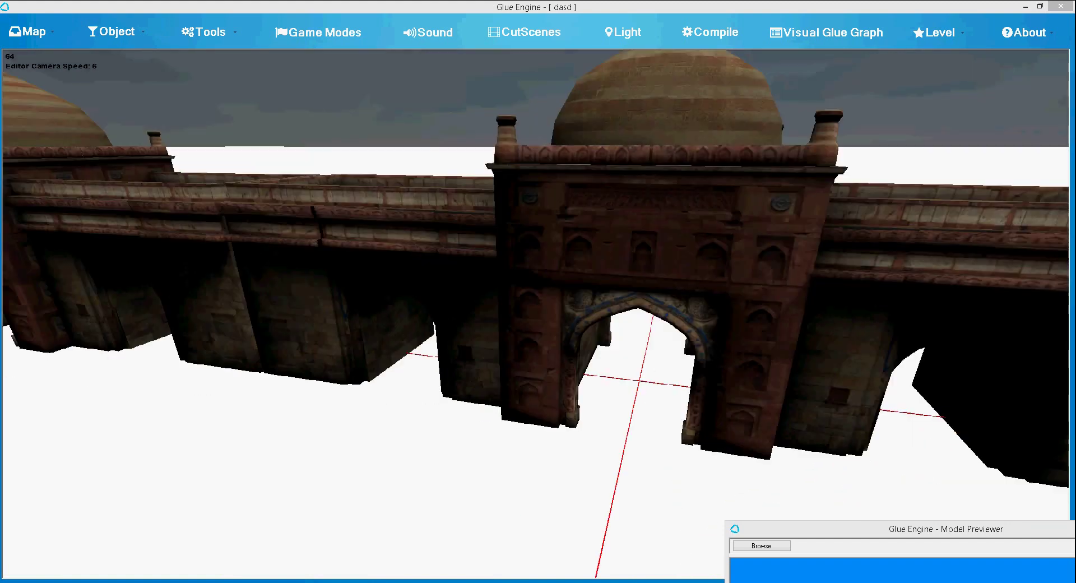
pyautogui.press('s')
pyautogui.press('s')
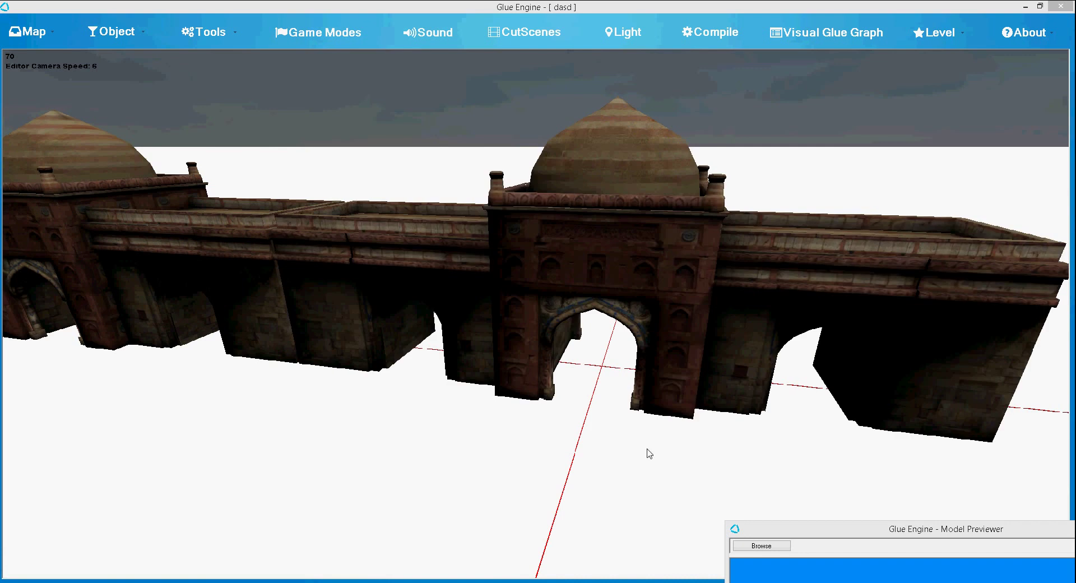
# Select the last gate building in the row and inspect its archway and base up close
pyautogui.click(701, 303)
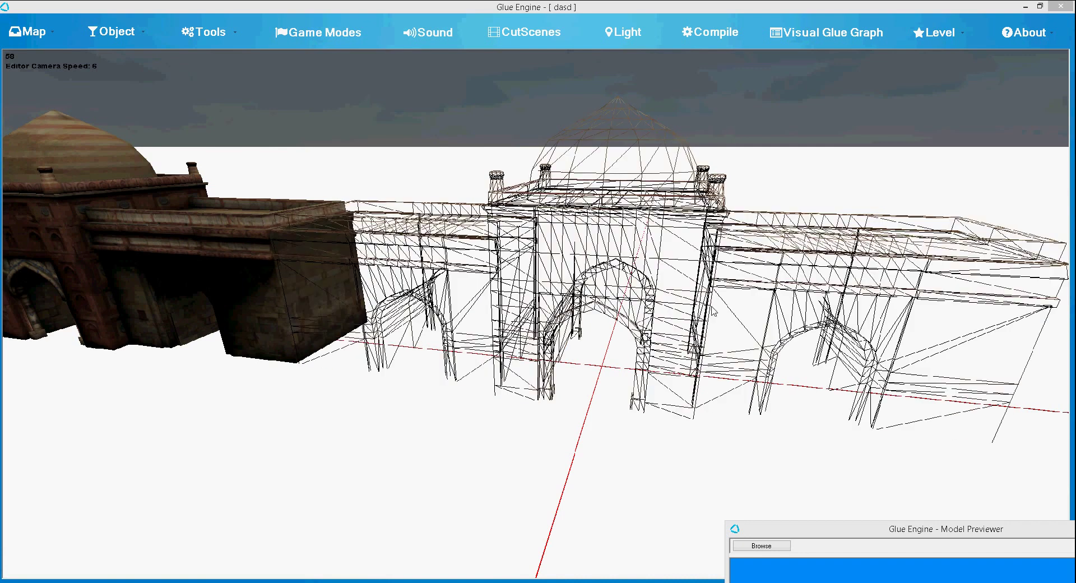
pyautogui.click(670, 276)
pyautogui.press('w')
pyautogui.moveTo(561, 278)
pyautogui.mouseDown(button='right')
pyautogui.moveTo(505, 252)
pyautogui.moveTo(594, 348)
pyautogui.moveTo(543, 272)
pyautogui.mouseUp(button='right')
pyautogui.press('w')
pyautogui.moveTo(455, 240); pyautogui.dragTo(439, 240, button='right')
pyautogui.press('s')
pyautogui.moveTo(558, 277); pyautogui.dragTo(618, 294, button='right')
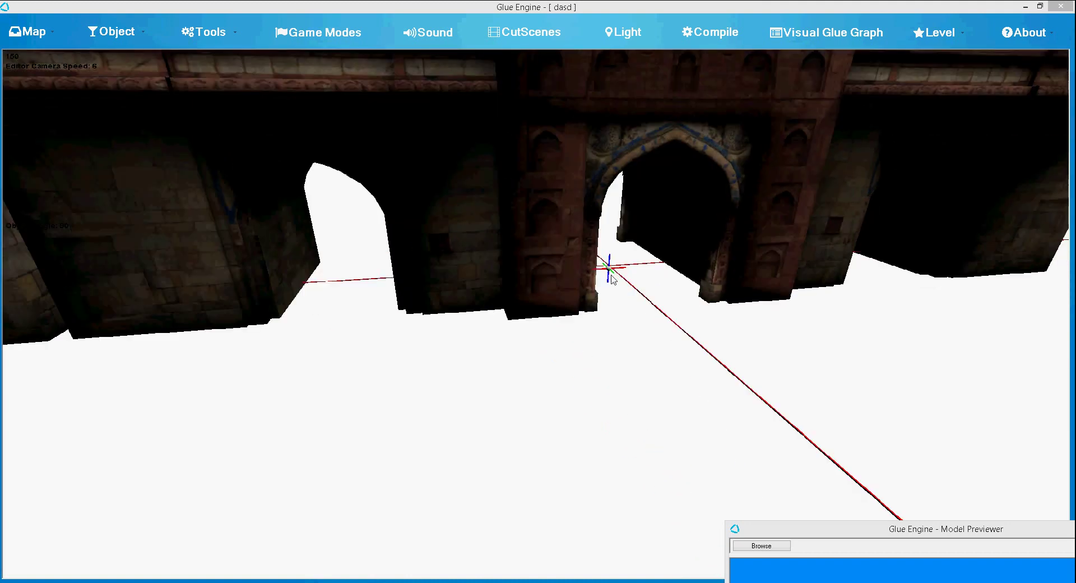
# Examine the last gate building and its joint from the far end and the front of the row
pyautogui.press('d')
pyautogui.press('s')
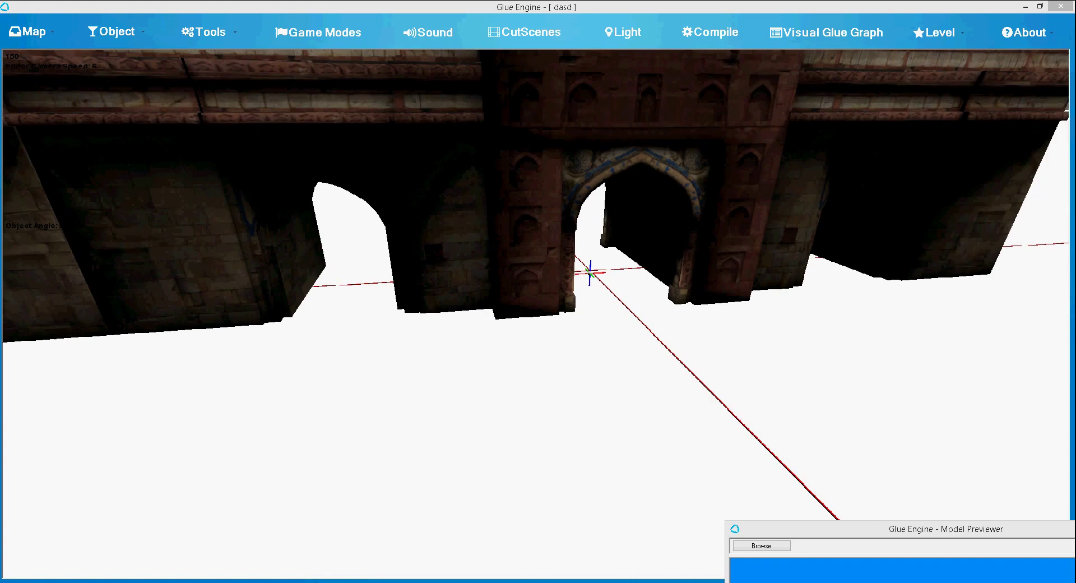
pyautogui.press('d')
pyautogui.press('w')
pyautogui.press('s')
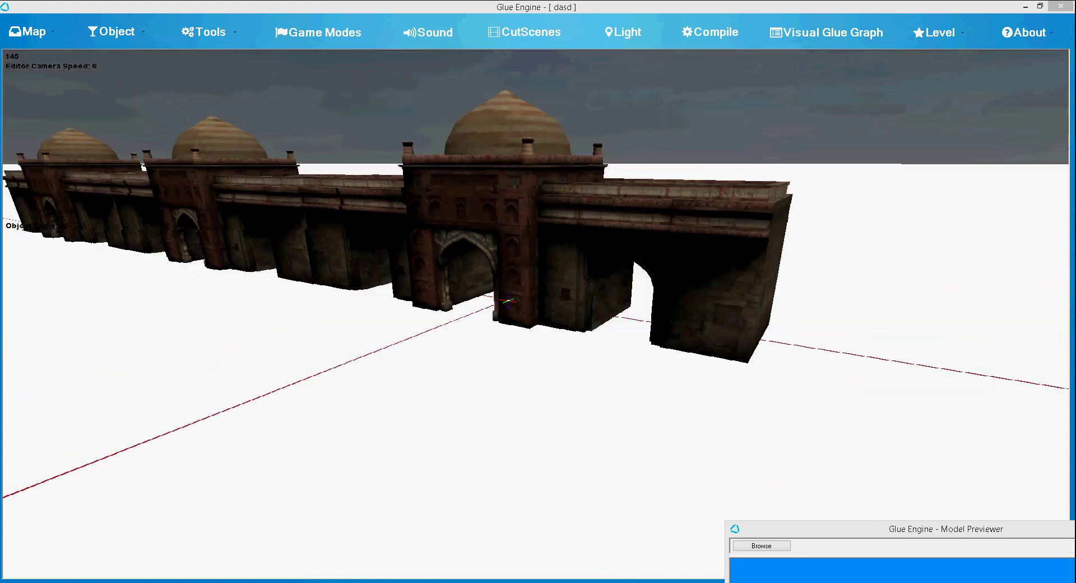
pyautogui.moveTo(600, 303); pyautogui.dragTo(567, 392, button='right')
pyautogui.press('w')
pyautogui.press('s')
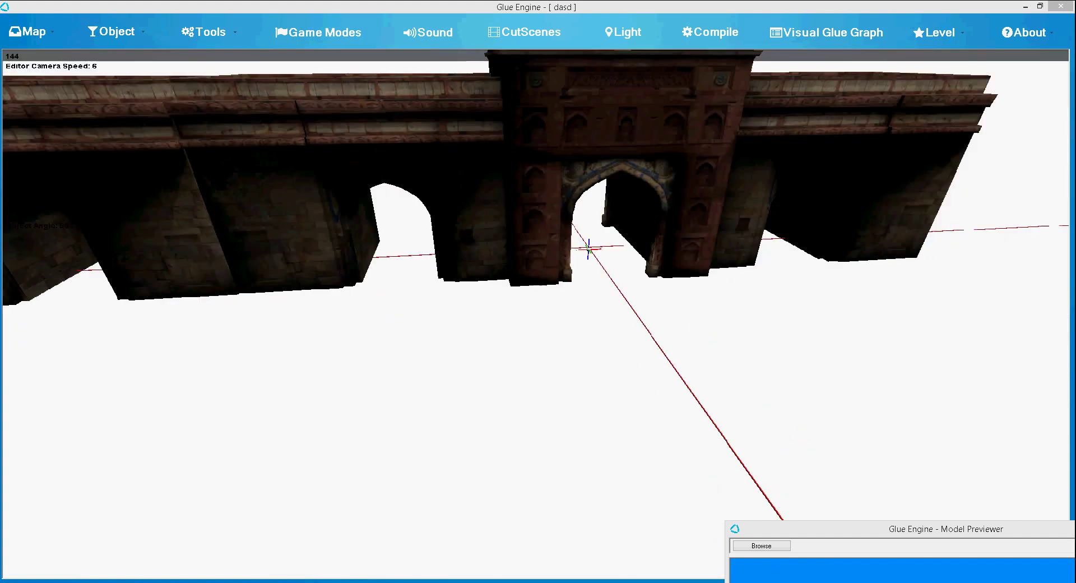
pyautogui.press('s')
pyautogui.press('a')
# Add a Player Start actor on the ground in front of the joint between two gate buildings
pyautogui.moveTo(649, 262); pyautogui.dragTo(519, 280, button='right')
pyautogui.press('w')
pyautogui.press('w')
pyautogui.press('w')
pyautogui.moveTo(263, 268); pyautogui.dragTo(268, 269)
pyautogui.moveTo(268, 269); pyautogui.dragTo(288, 236, button='right')
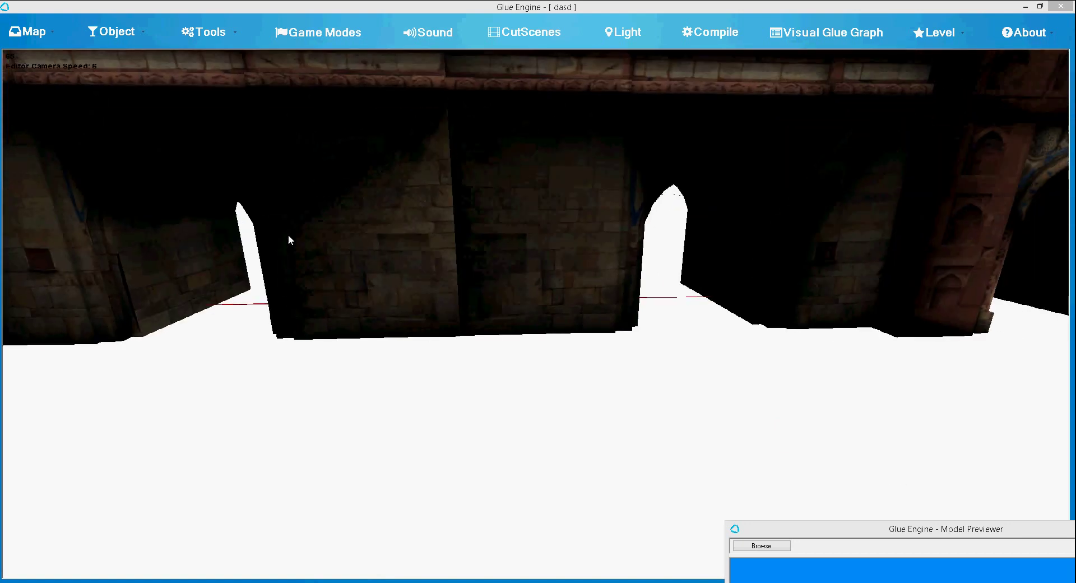
pyautogui.click(213, 33)
pyautogui.moveTo(251, 399)
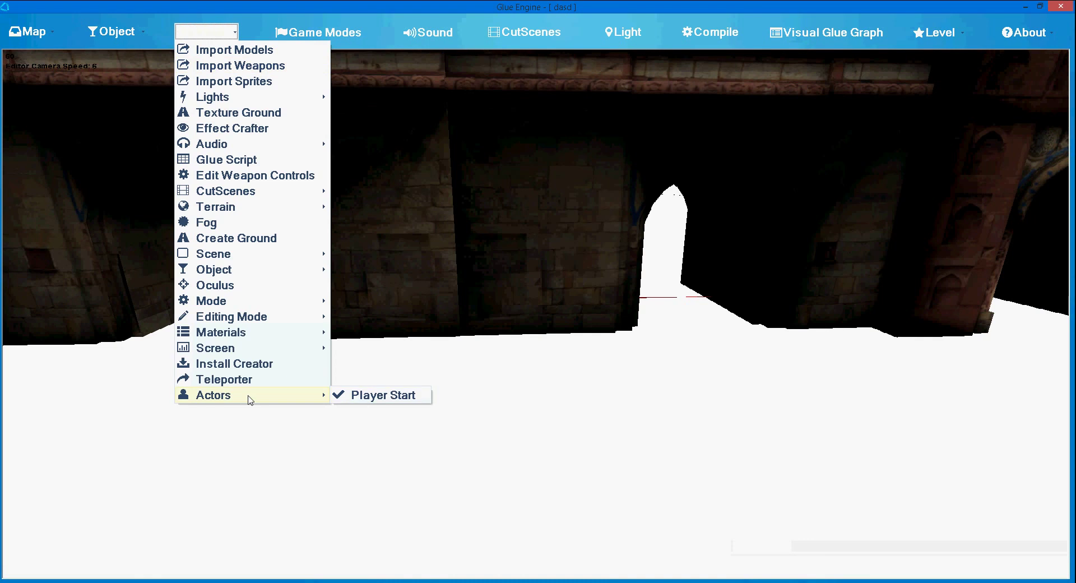
pyautogui.click(360, 399)
# Examine the player start marker's position and arrow direction in front of the wall
pyautogui.moveTo(361, 399)
pyautogui.mouseDown(button='right')
pyautogui.moveTo(304, 440)
pyautogui.moveTo(309, 430)
pyautogui.mouseUp(button='right')
pyautogui.press('w')
pyautogui.press('s')
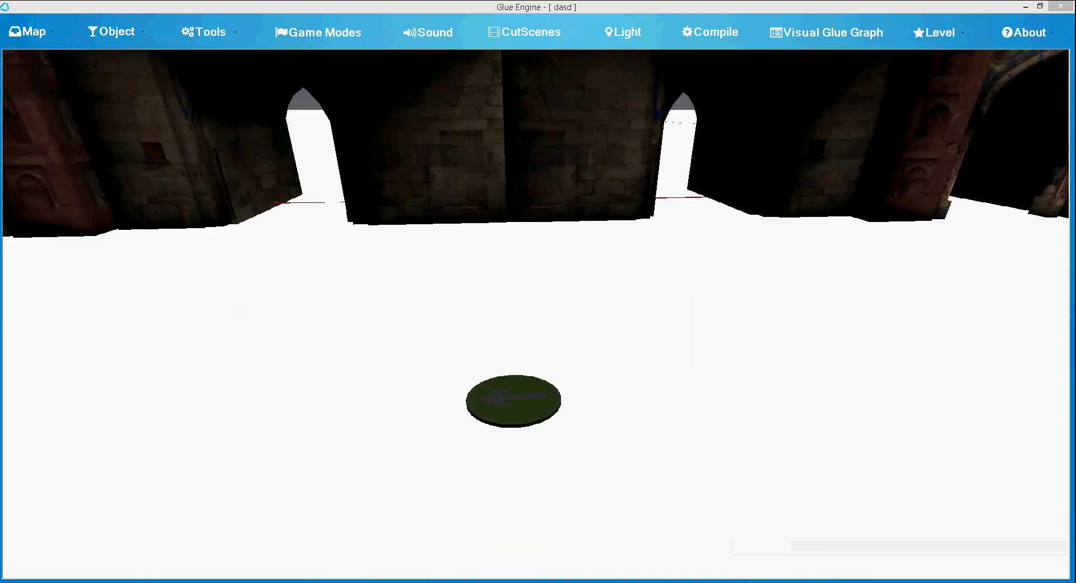
pyautogui.press('w')
pyautogui.press('d')
pyautogui.moveTo(536, 314); pyautogui.dragTo(581, 386, button='right')
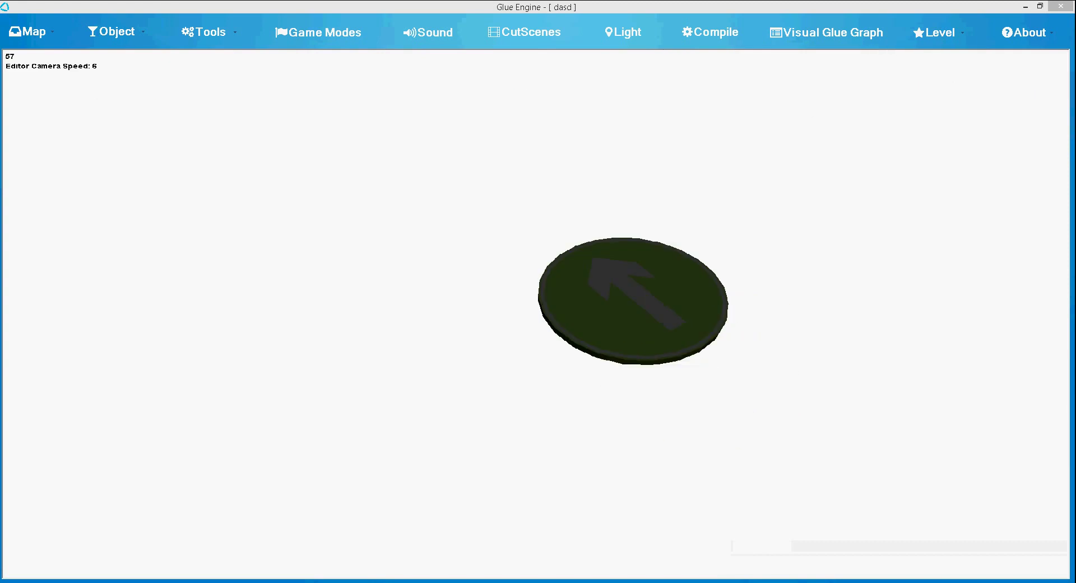
pyautogui.press('d')
pyautogui.moveTo(536, 314)
pyautogui.mouseDown(button='right')
pyautogui.moveTo(486, 312)
pyautogui.moveTo(493, 179)
pyautogui.moveTo(538, 272)
pyautogui.moveTo(561, 282)
pyautogui.mouseUp(button='right')
pyautogui.press('a')
pyautogui.press('s')
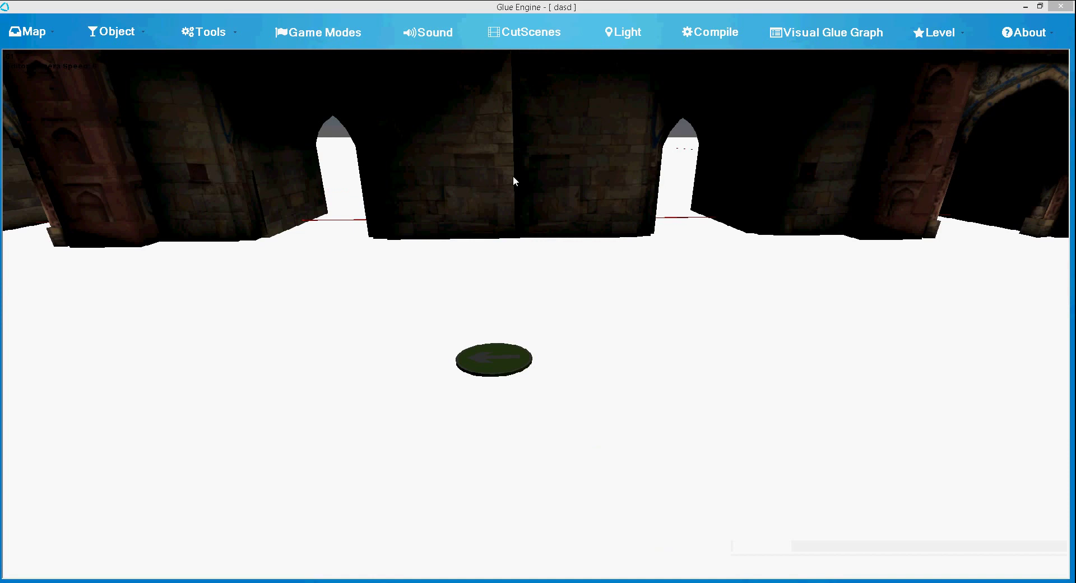
# Set the game mode to MMO and save the choice
pyautogui.click(327, 34)
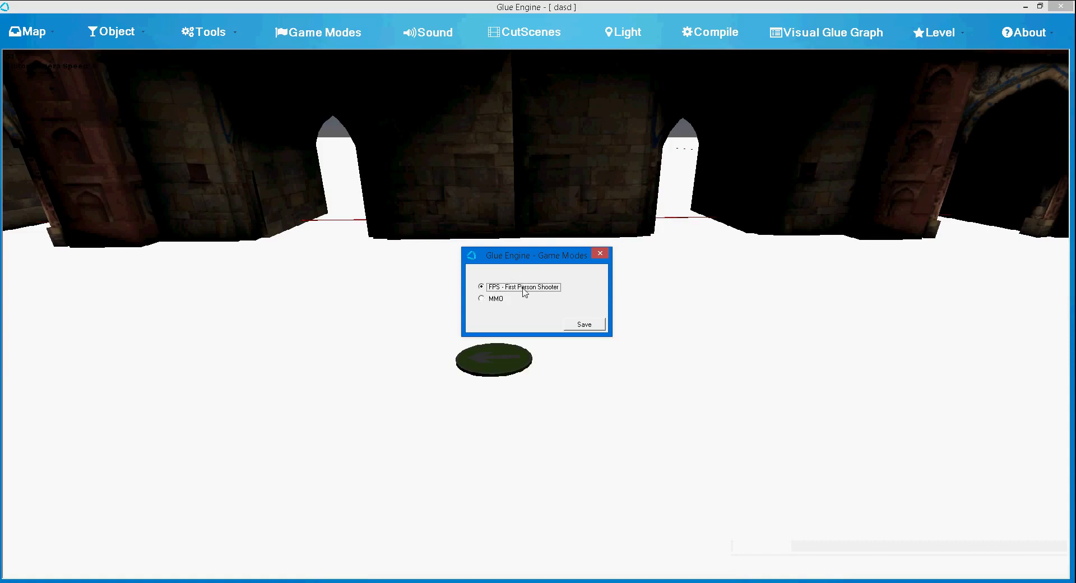
pyautogui.moveTo(537, 259); pyautogui.dragTo(658, 267)
pyautogui.click(629, 302)
pyautogui.click(719, 328)
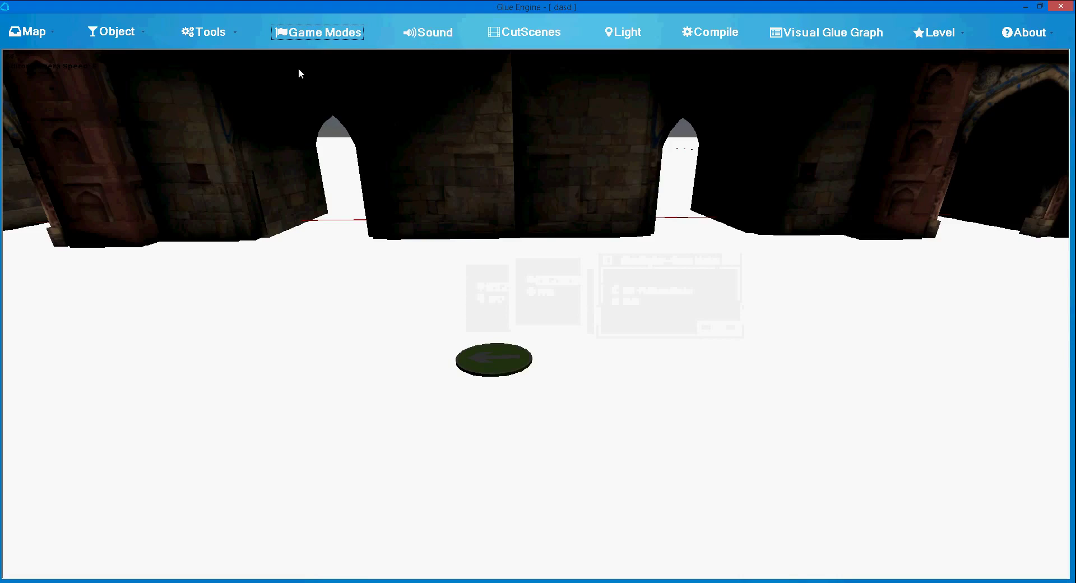
# Compile the level to play-test it and turn the player character beside the building row
pyautogui.click(710, 32)
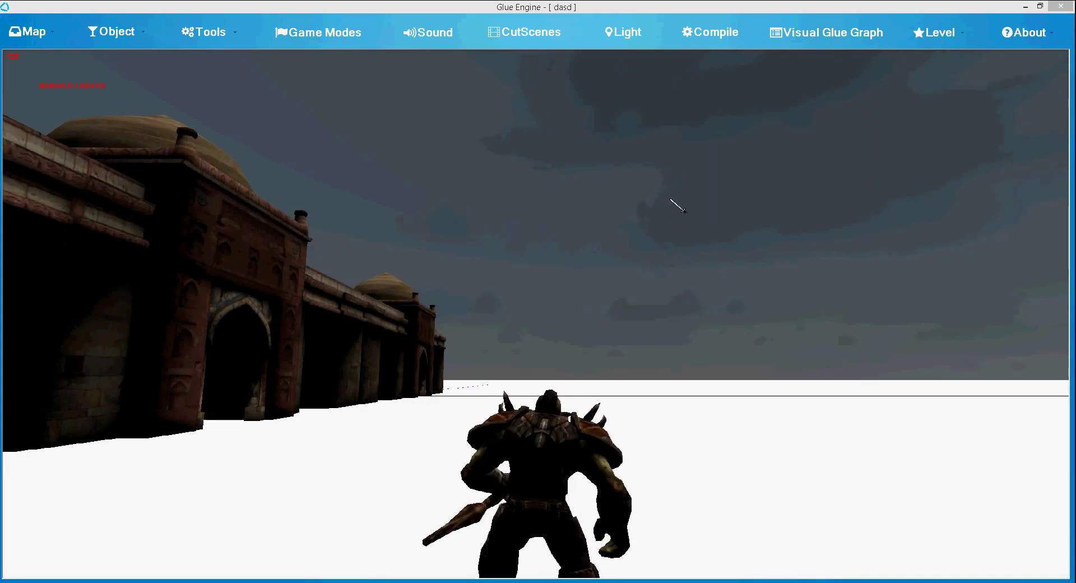
pyautogui.press('a')
pyautogui.press('a')
pyautogui.press('d')
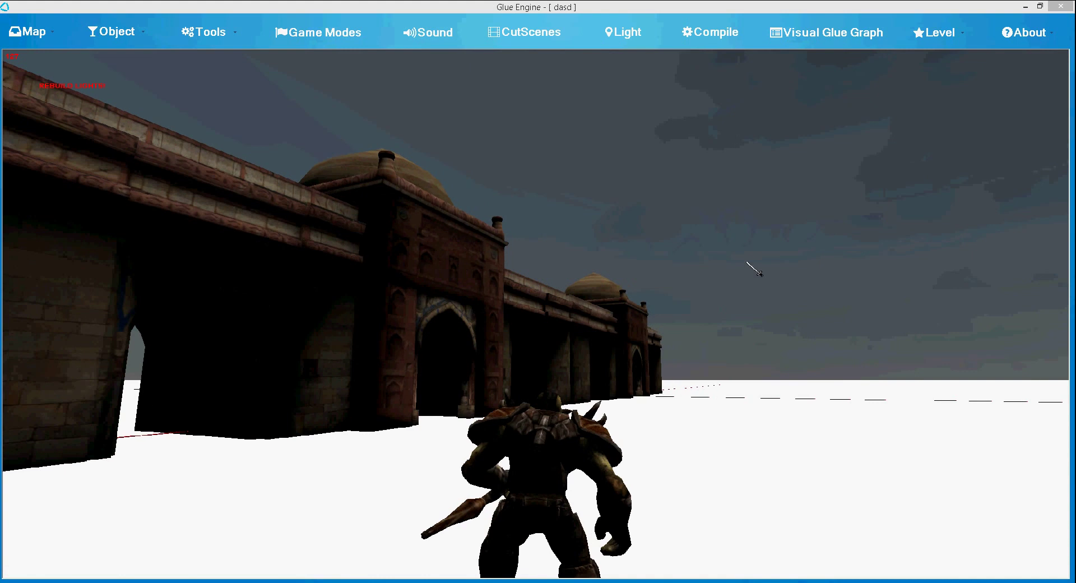
pyautogui.press('d')
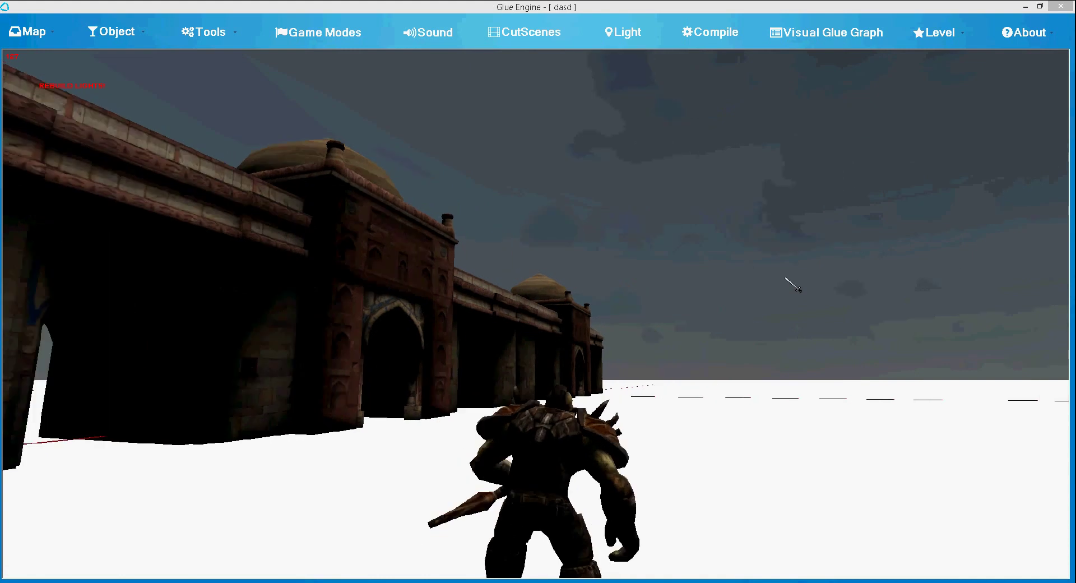
pyautogui.press('d')
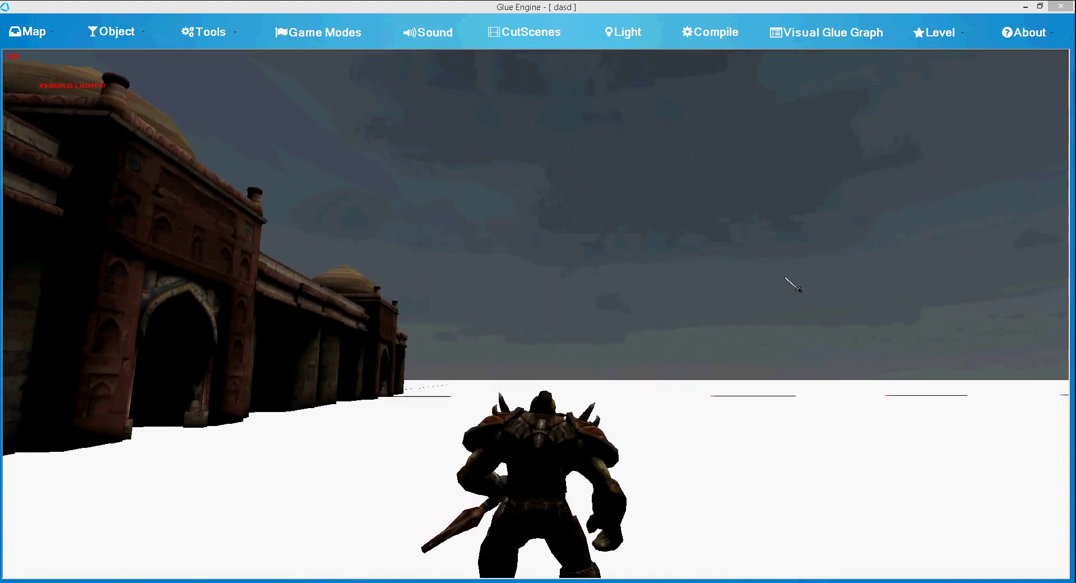
# Run the player character along the building row and turn it toward the gates
pyautogui.press('w')
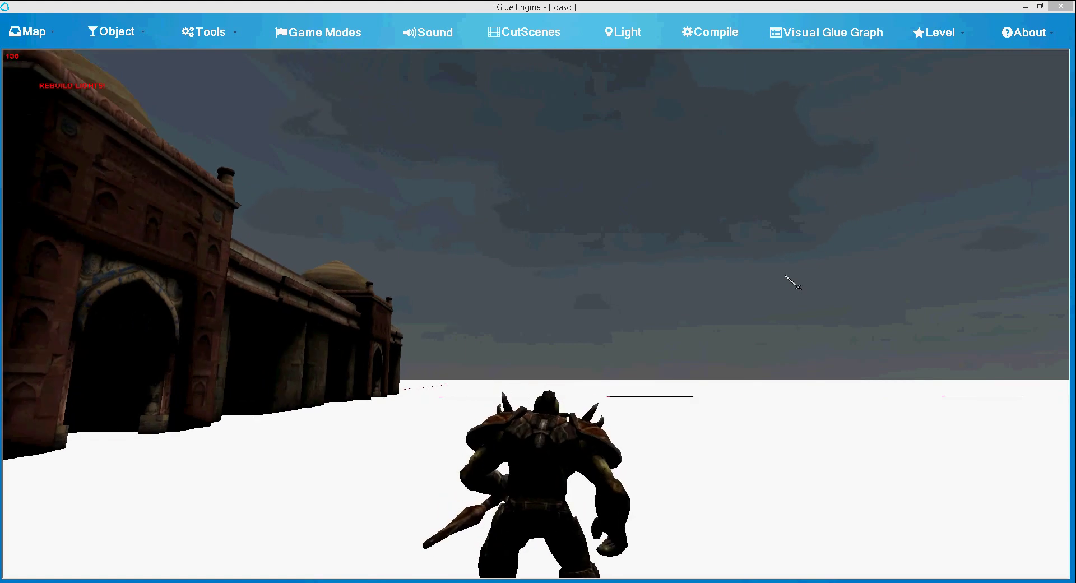
pyautogui.press('d')
pyautogui.press('a')
pyautogui.press('w')
pyautogui.press('w')
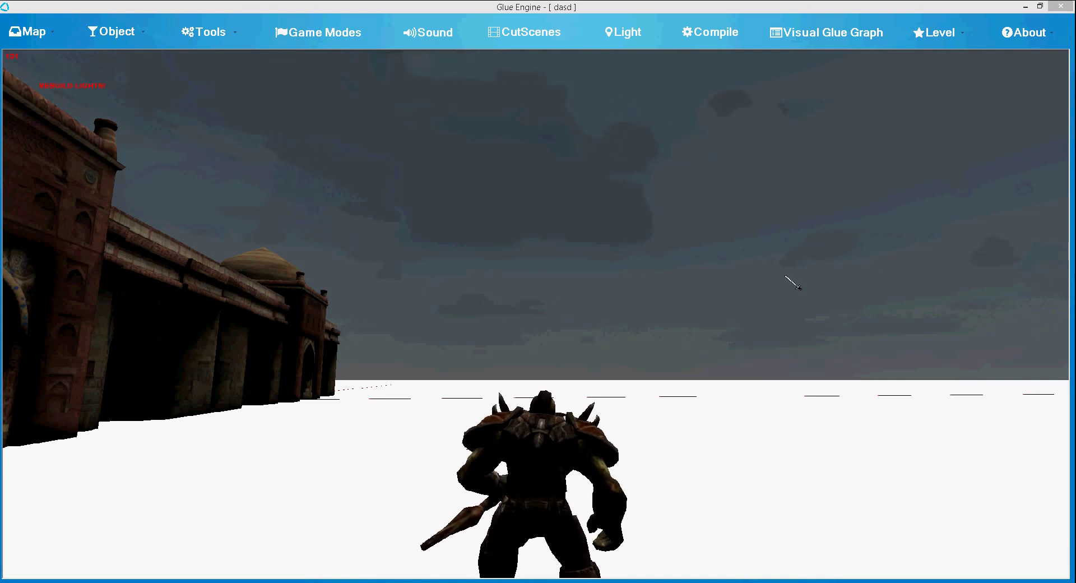
pyautogui.press('w')
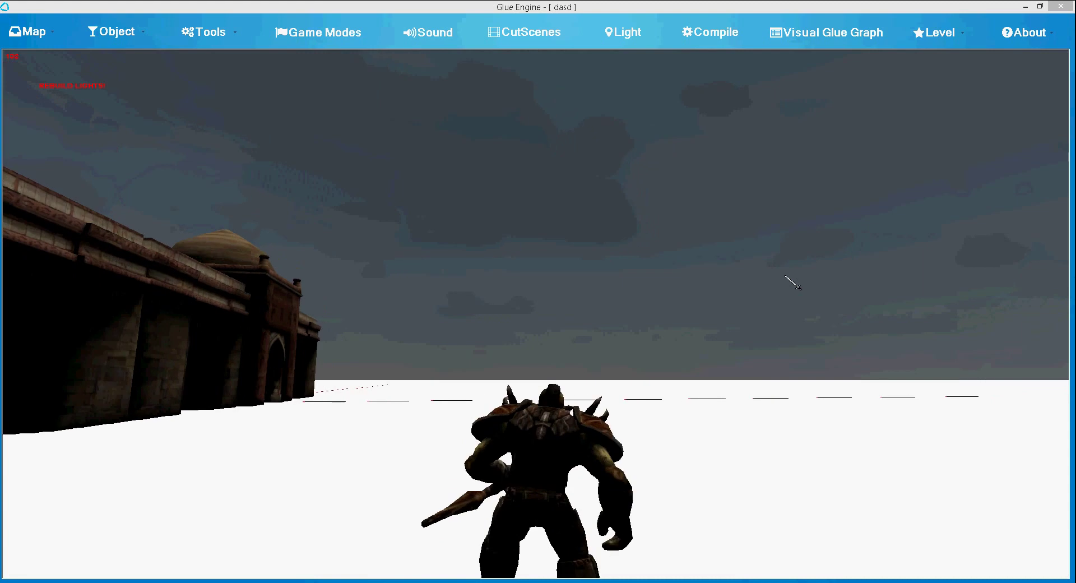
pyautogui.press('w')
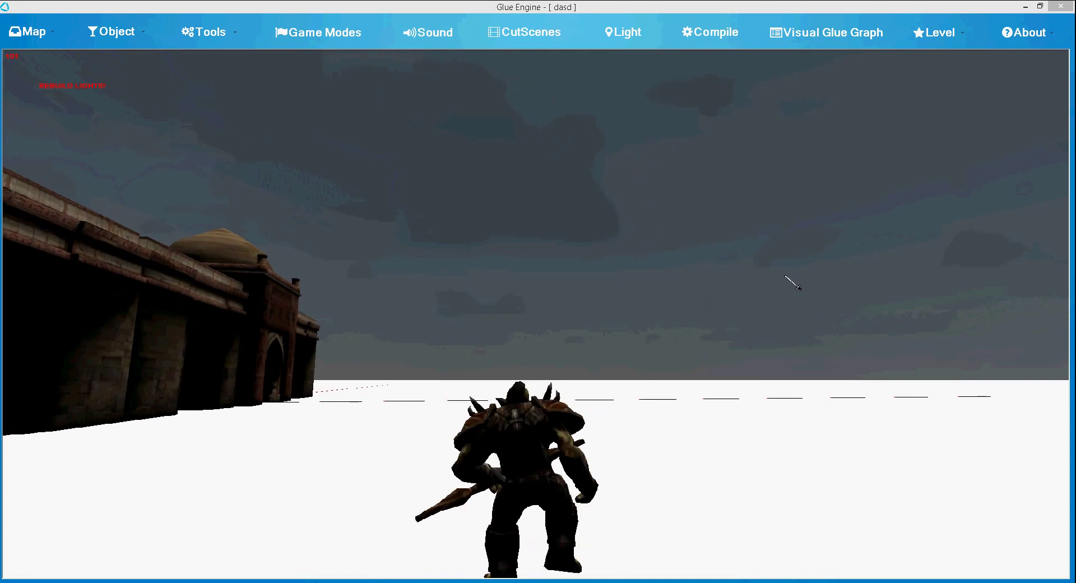
pyautogui.press('a')
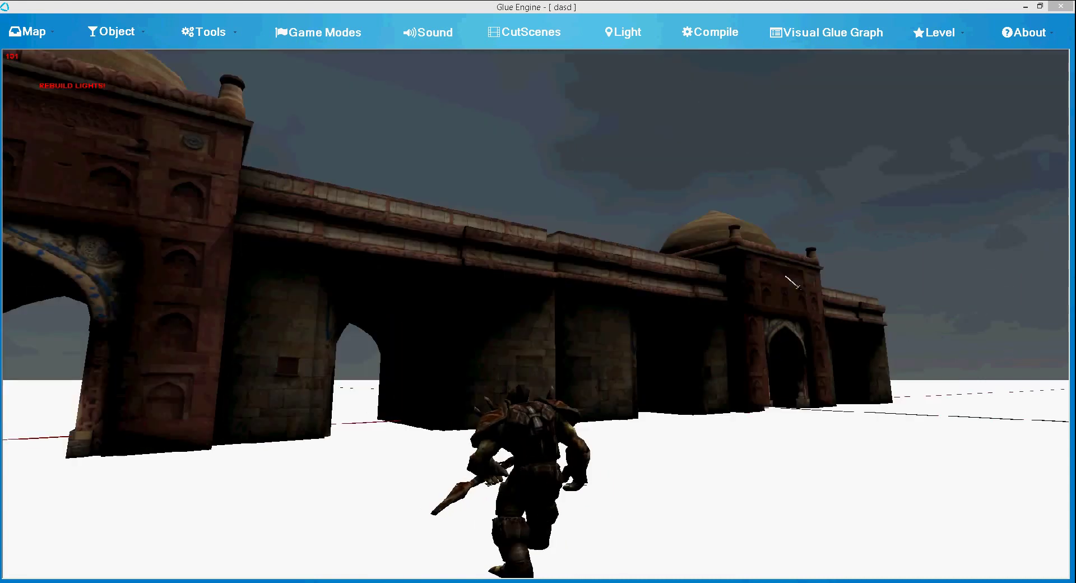
# Run the player character along and around the gate building row, then end the play-test
pyautogui.press('w')
pyautogui.press('a')
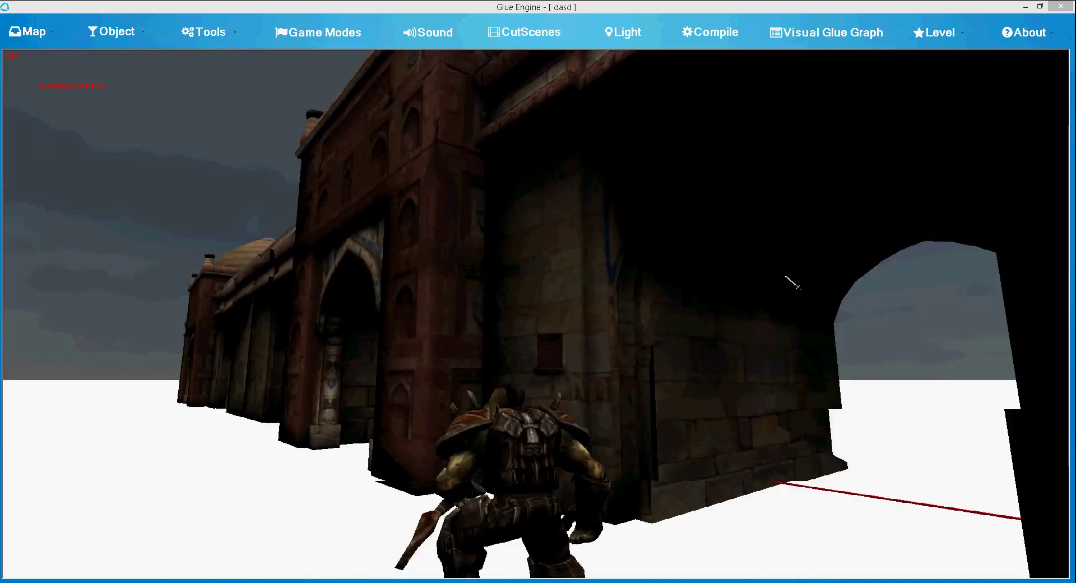
pyautogui.press('w')
pyautogui.press('a')
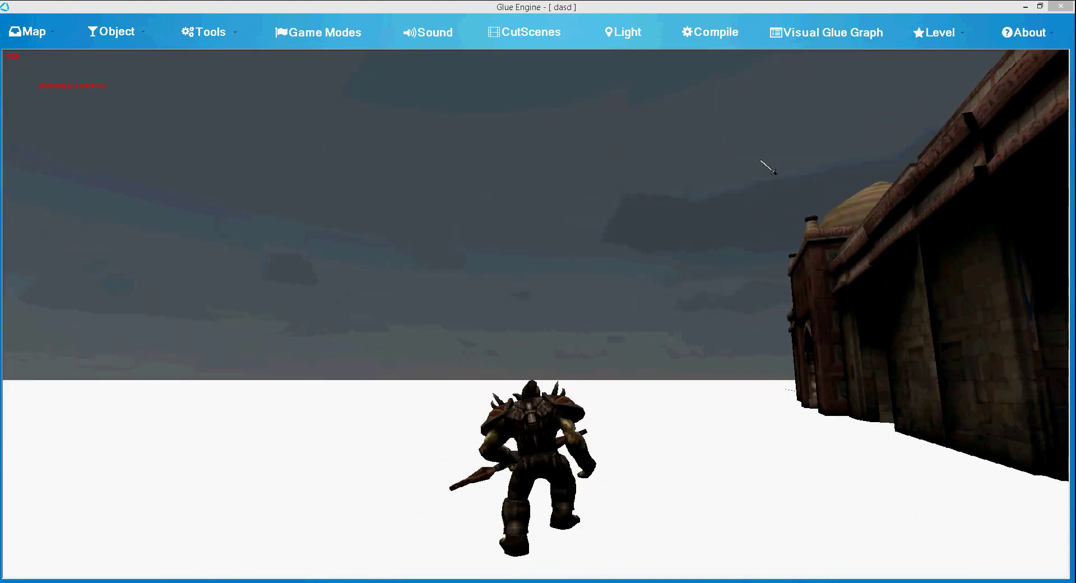
pyautogui.press('d')
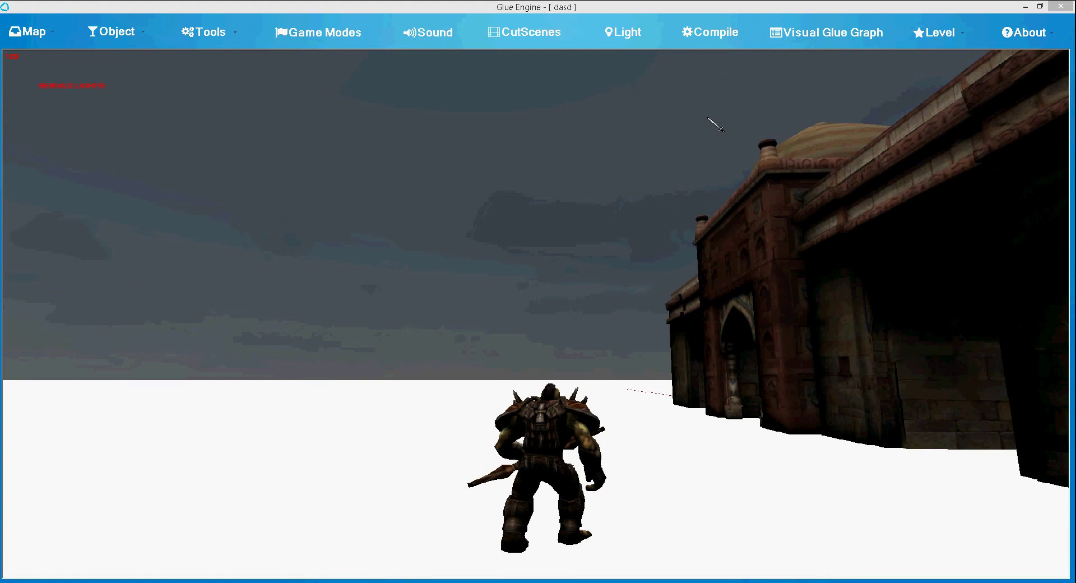
pyautogui.press('w')
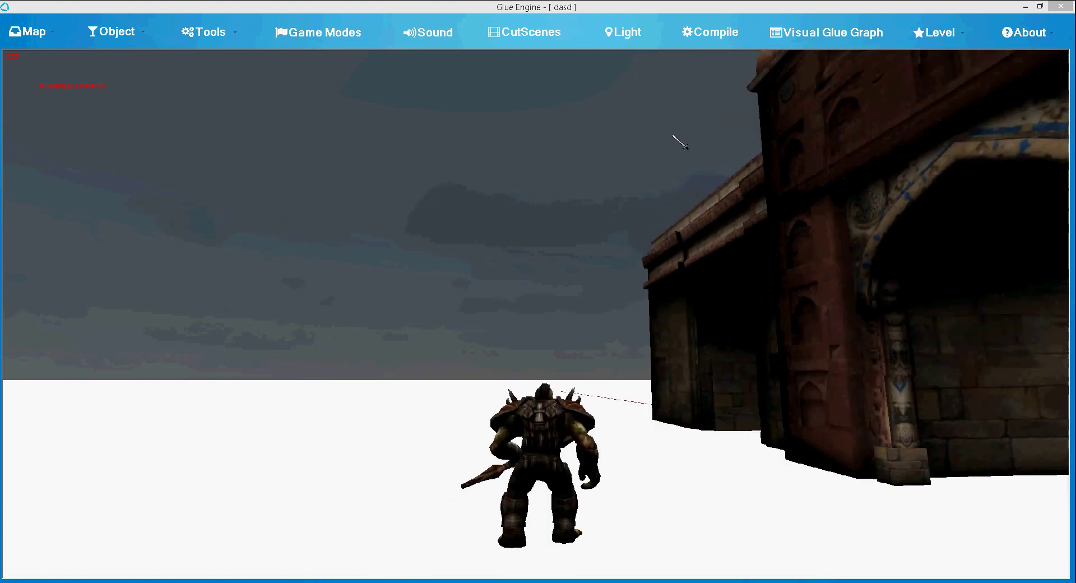
pyautogui.press('d')
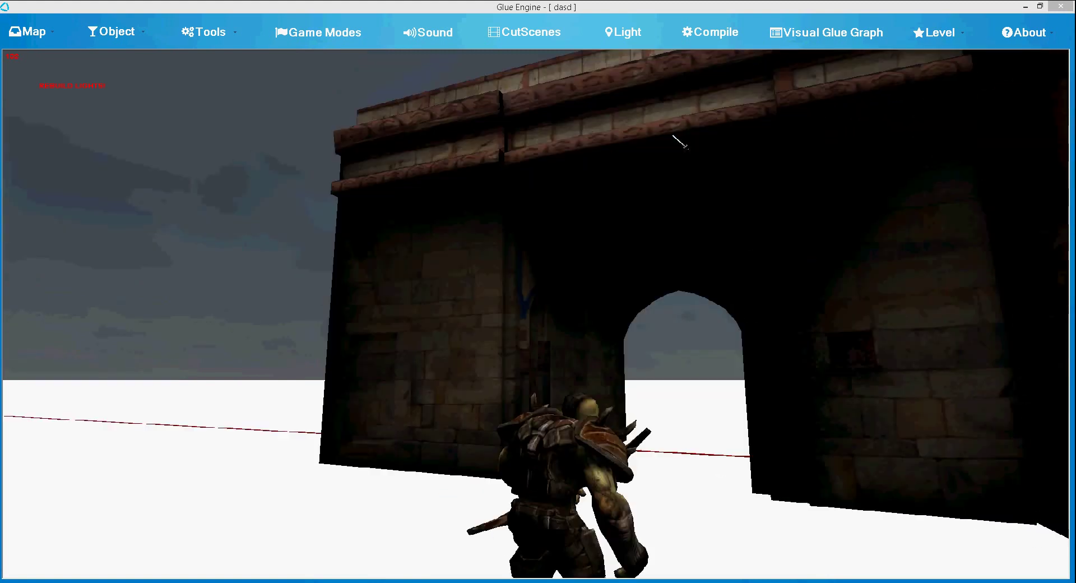
pyautogui.press('d')
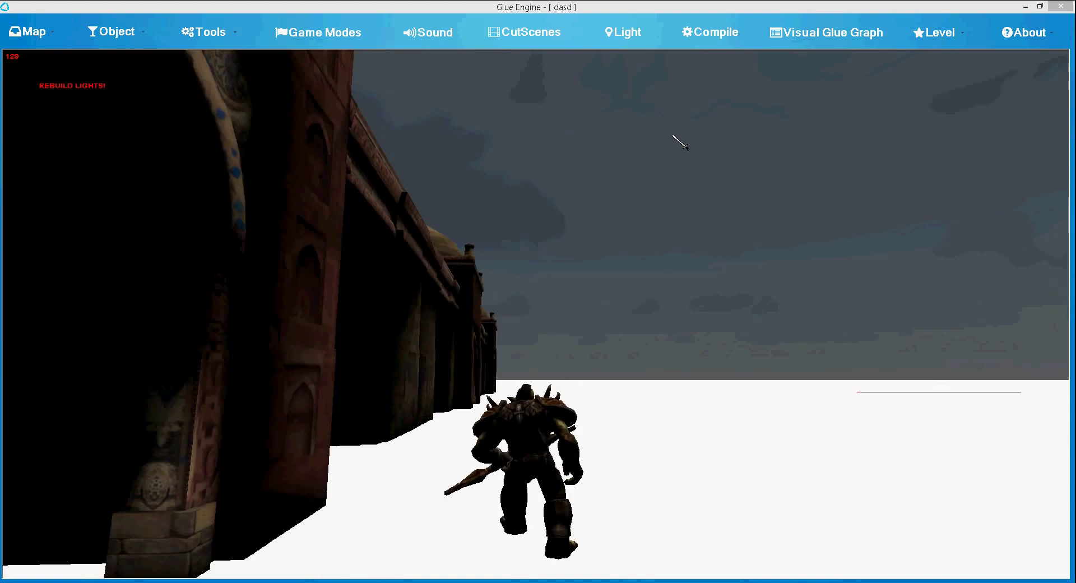
pyautogui.press('w')
pyautogui.press('Escape')
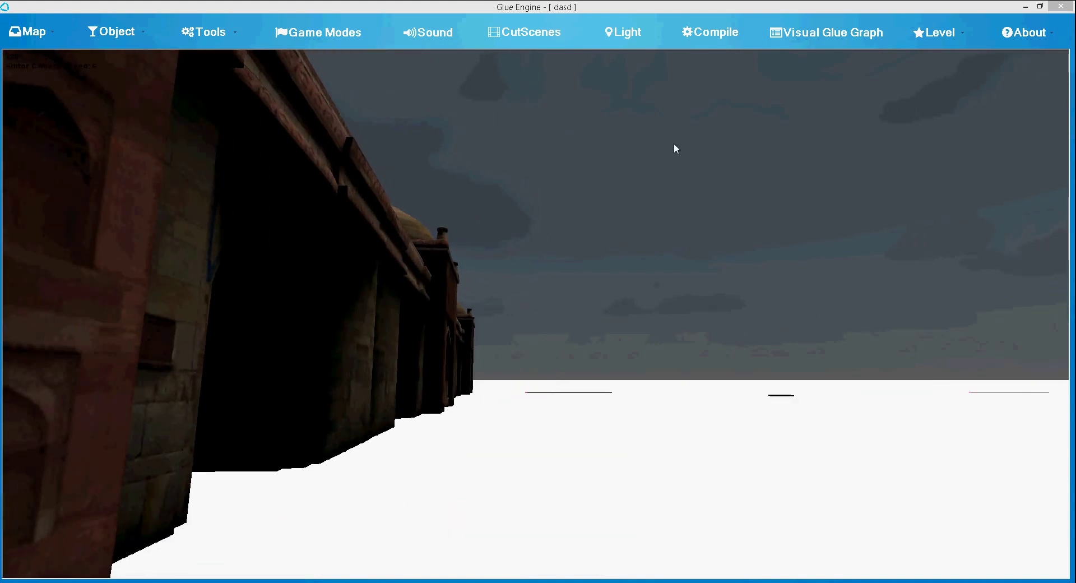
# Look over the gate building row in the editor with the camera speed raised to 10
pyautogui.press('s')
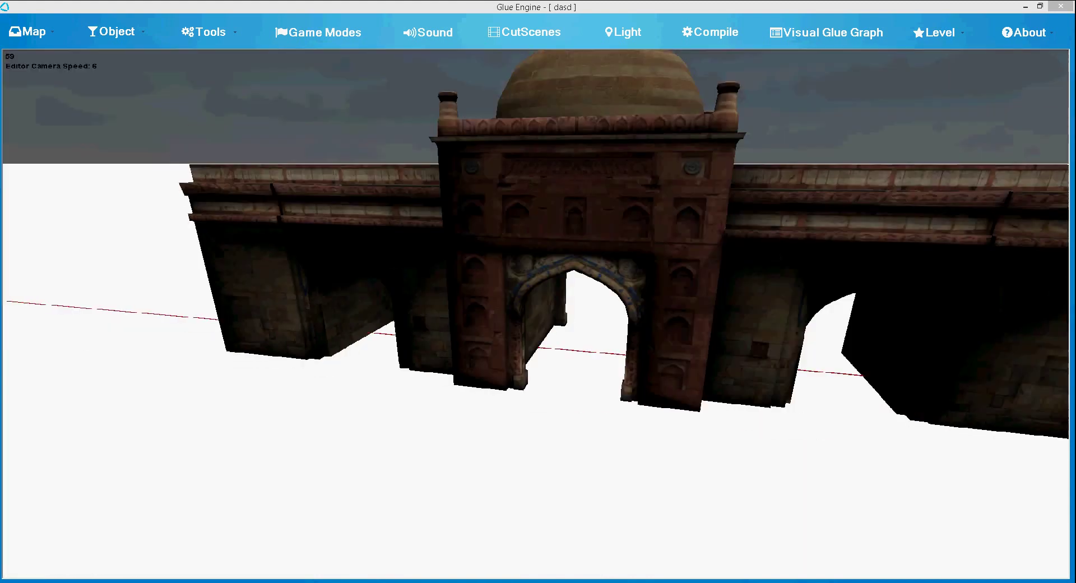
pyautogui.press('w')
pyautogui.scroll(4, 536, 314)
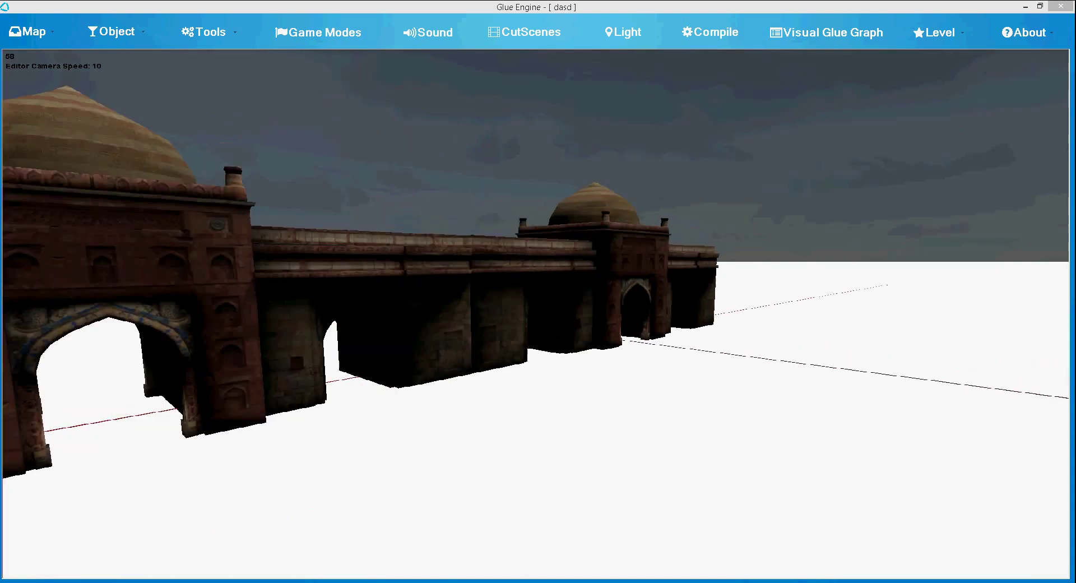
pyautogui.press('s')
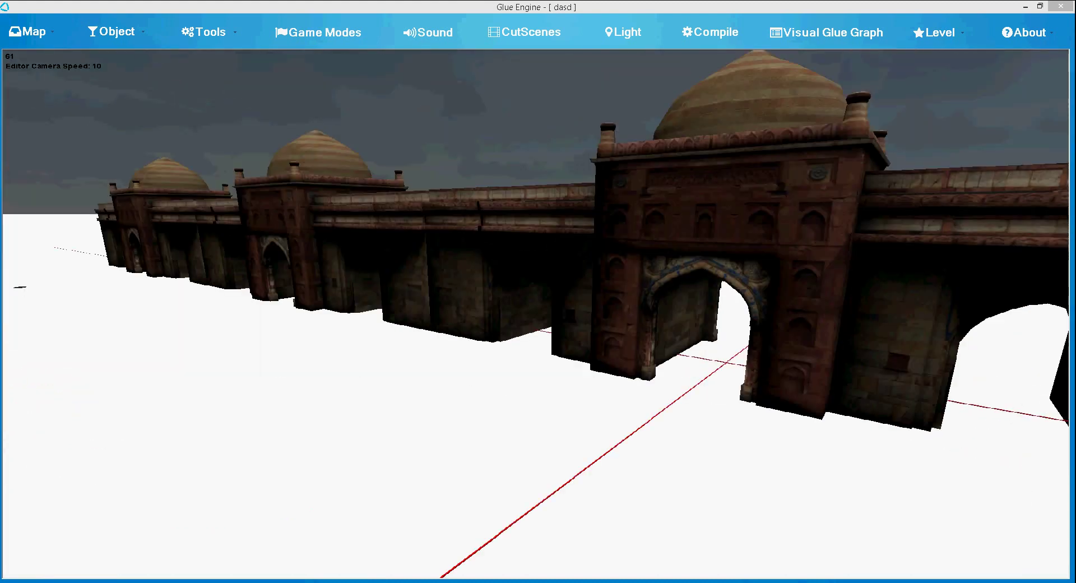
# Open the terrain creator and set the terrain dimensions to 100
pyautogui.click(227, 34)
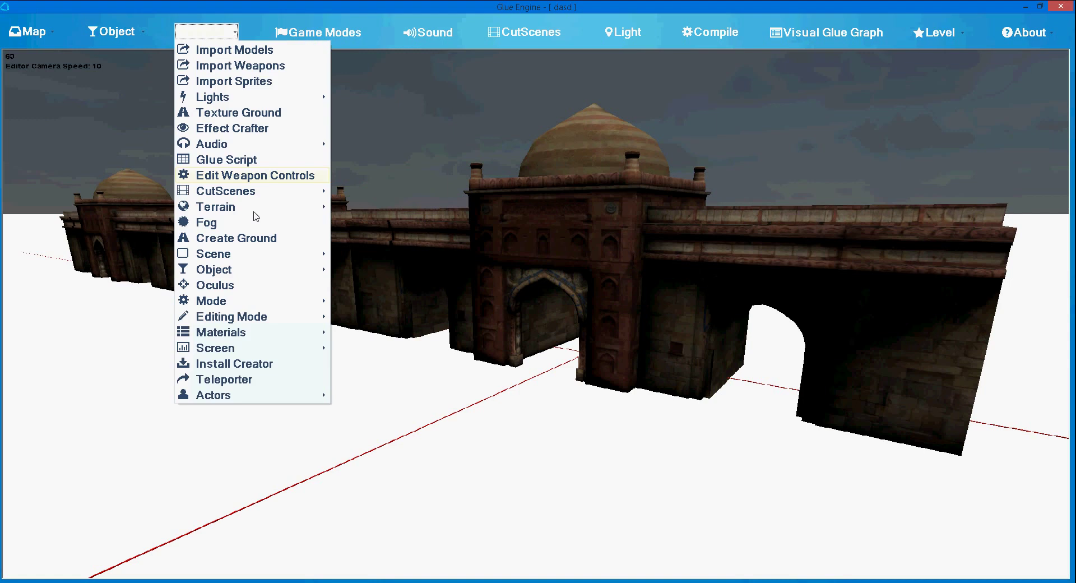
pyautogui.moveTo(264, 213)
pyautogui.click(381, 212)
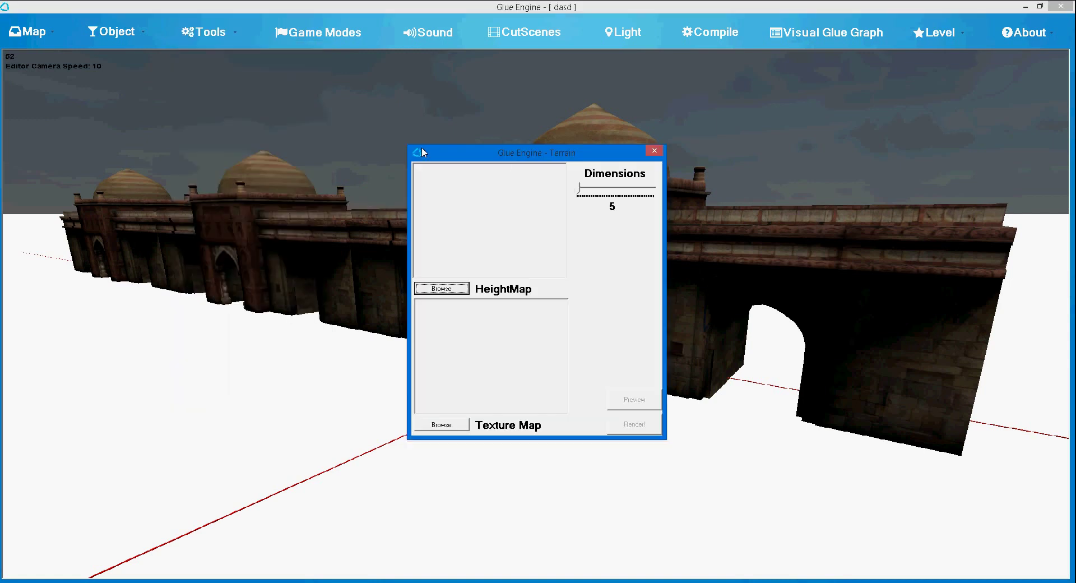
pyautogui.click(227, 32)
pyautogui.moveTo(230, 206)
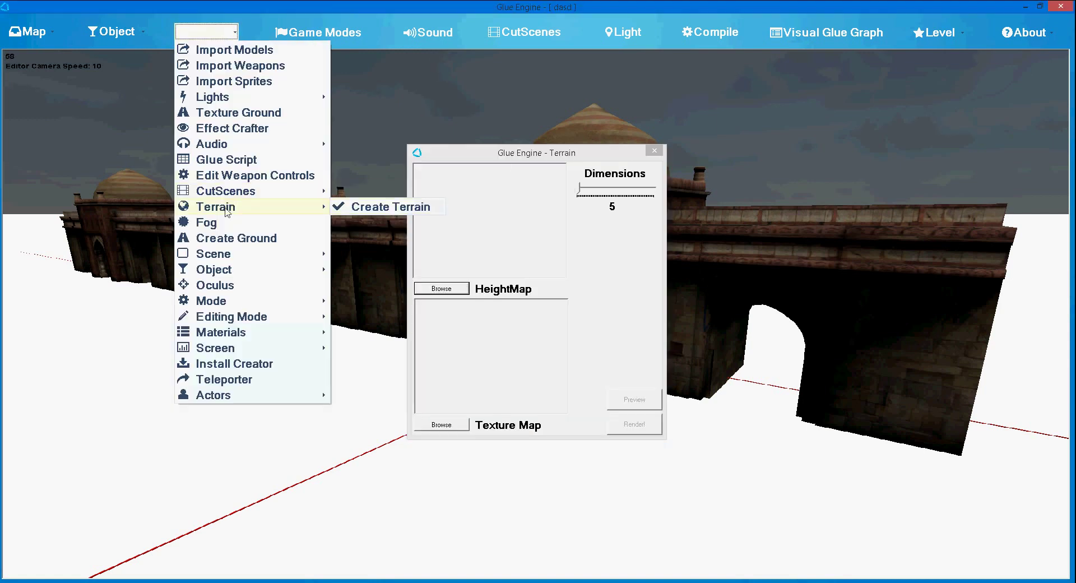
pyautogui.click(392, 208)
pyautogui.click(600, 191)
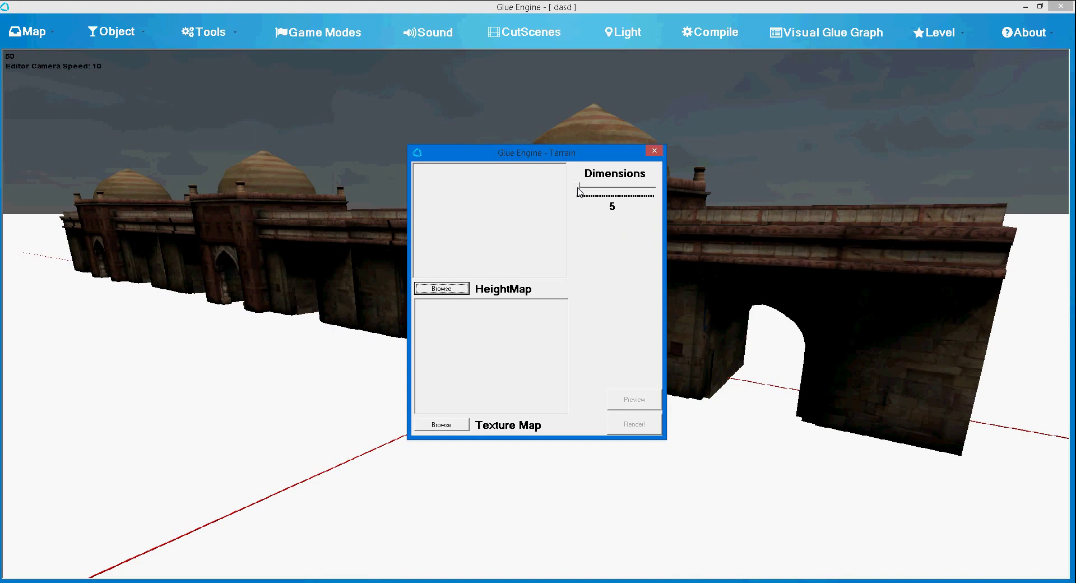
pyautogui.moveTo(600, 192); pyautogui.dragTo(664, 198)
# Load the cloud-shaped black-and-white image from the HeightMaps folder as the terrain's heightmap
pyautogui.click(441, 288)
pyautogui.doubleClick(533, 325)
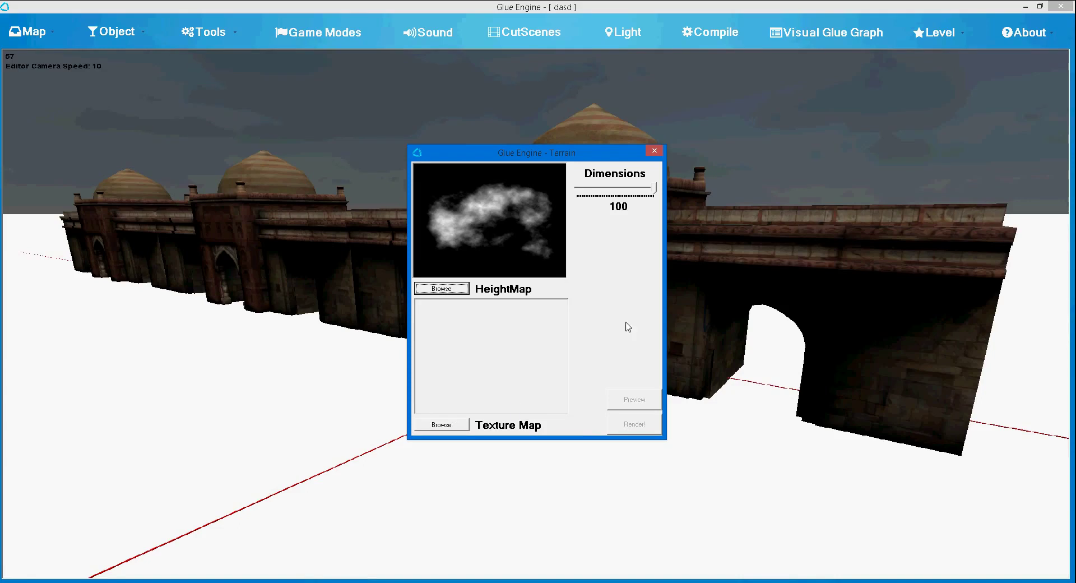
pyautogui.moveTo(605, 162); pyautogui.dragTo(674, 186)
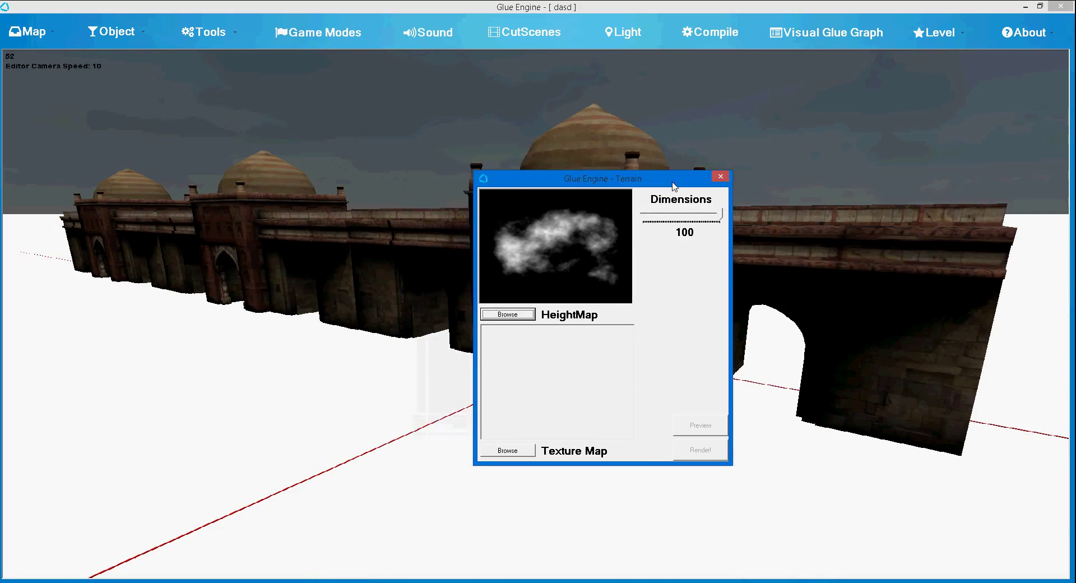
# Load the grass image from the Textures\GRAPHTEST folder as the terrain's texture map
pyautogui.click(531, 454)
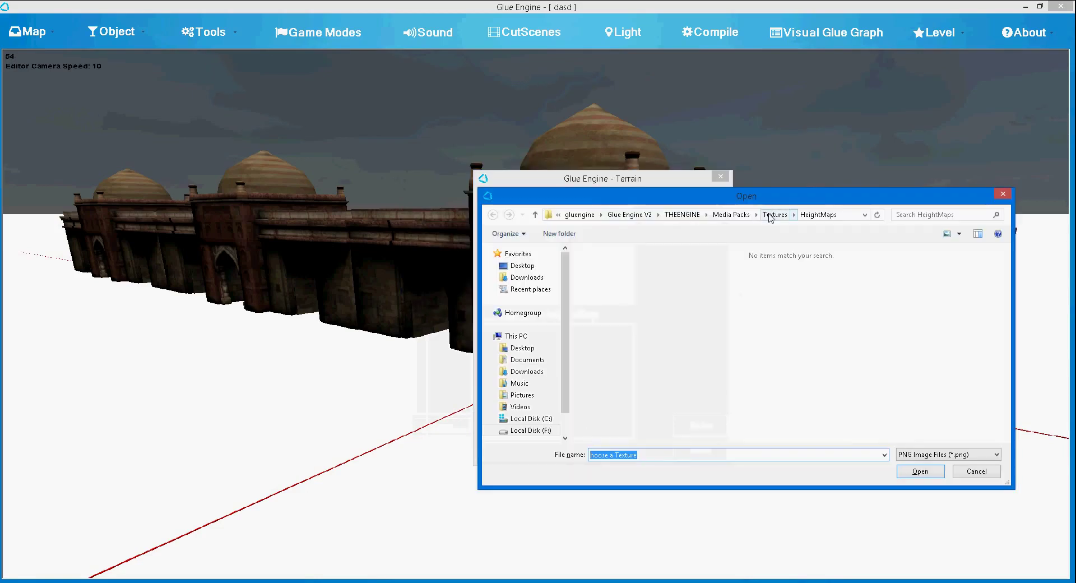
pyautogui.click(795, 215)
pyautogui.click(776, 215)
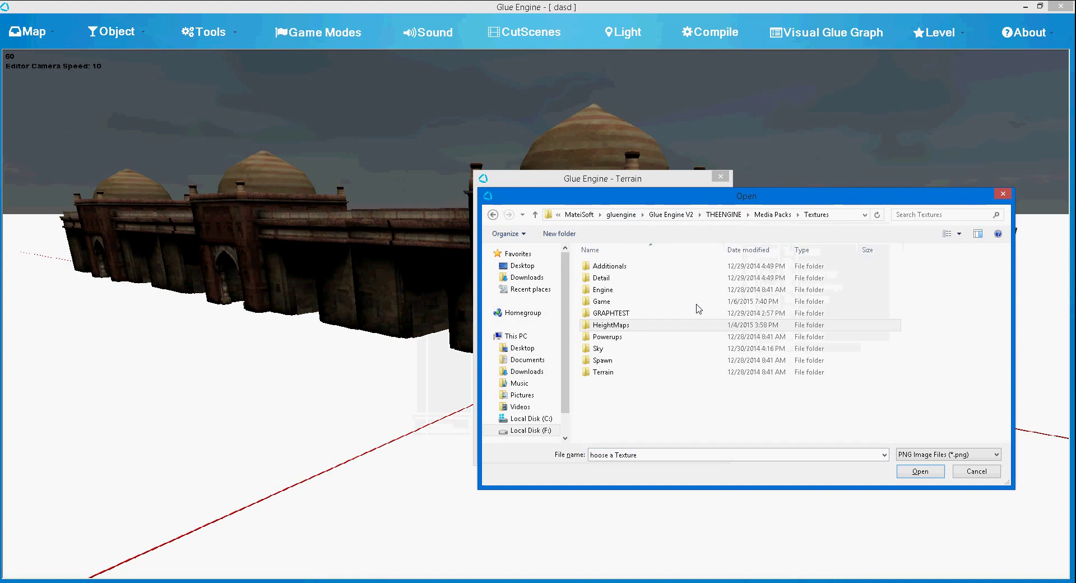
pyautogui.doubleClick(609, 312)
pyautogui.doubleClick(795, 278)
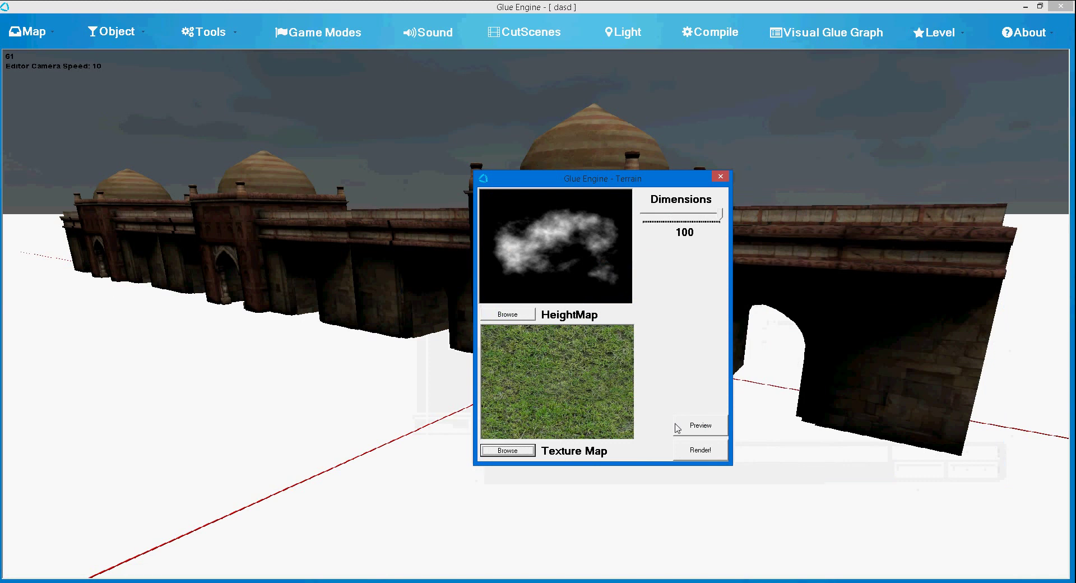
# Preview the grass-textured terrain, examine its mountain up close and close the preview
pyautogui.moveTo(649, 179); pyautogui.dragTo(782, 146)
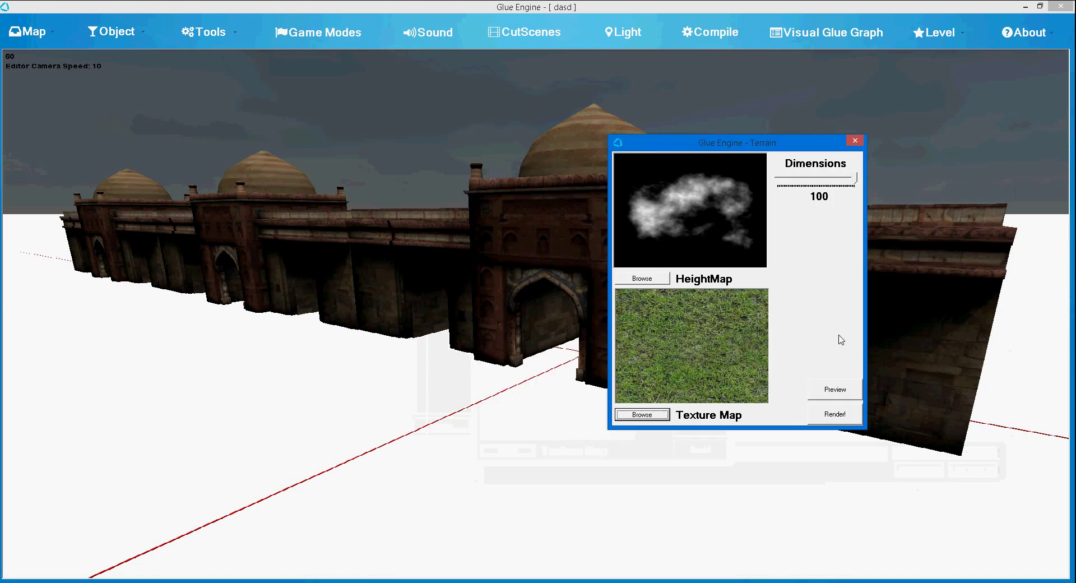
pyautogui.click(838, 389)
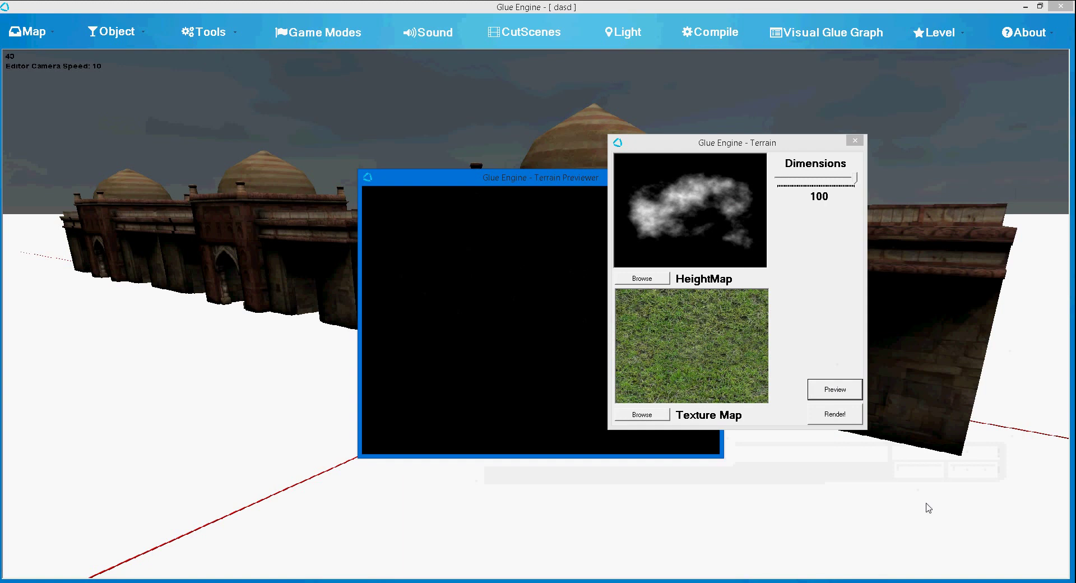
pyautogui.moveTo(528, 182); pyautogui.dragTo(252, 145)
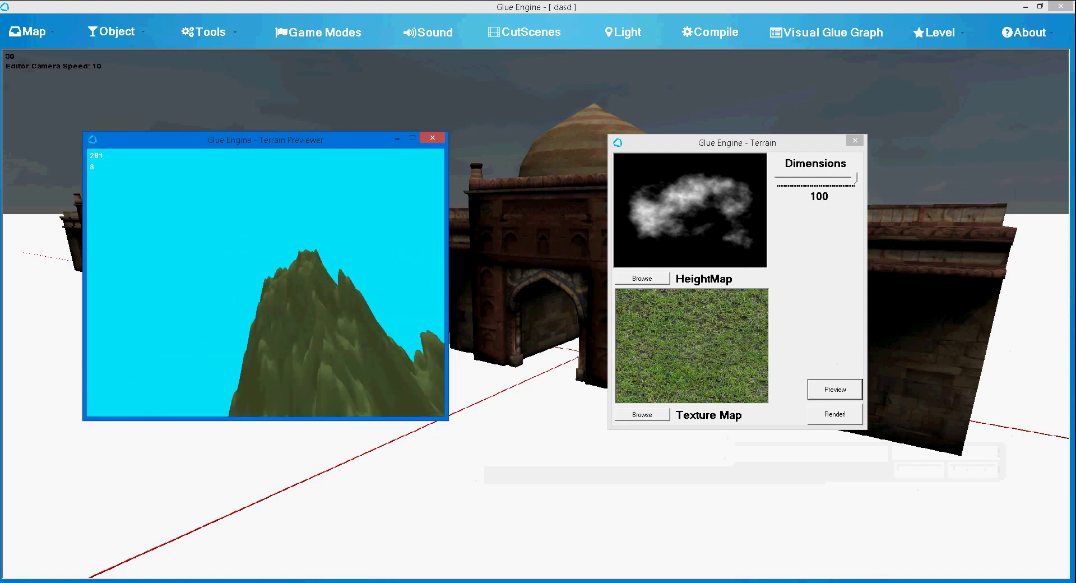
pyautogui.press('w')
pyautogui.press('w')
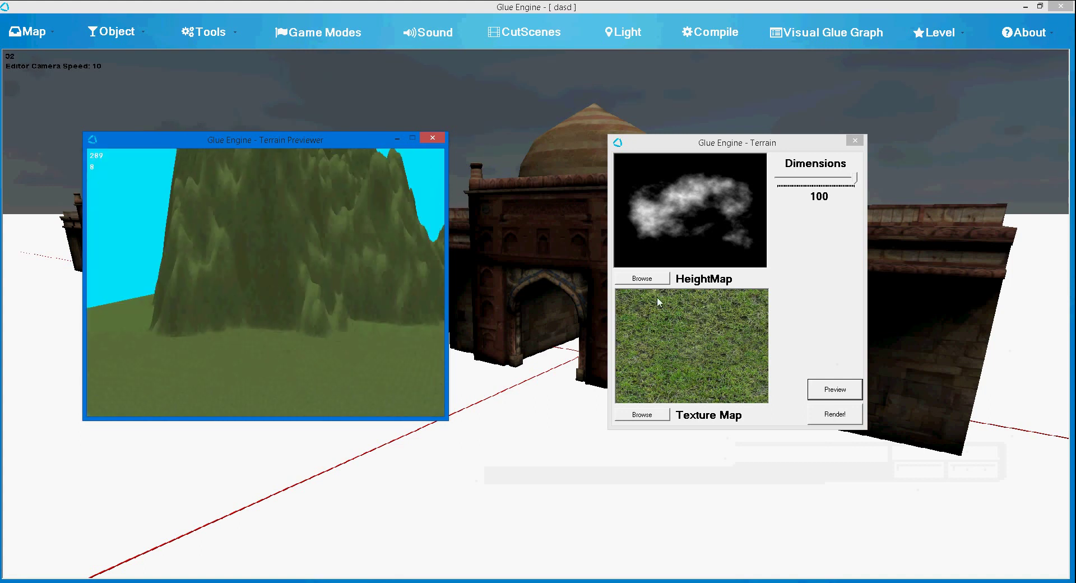
pyautogui.click(431, 139)
# Change the terrain's texture map to the sand image and check it in a preview
pyautogui.click(649, 415)
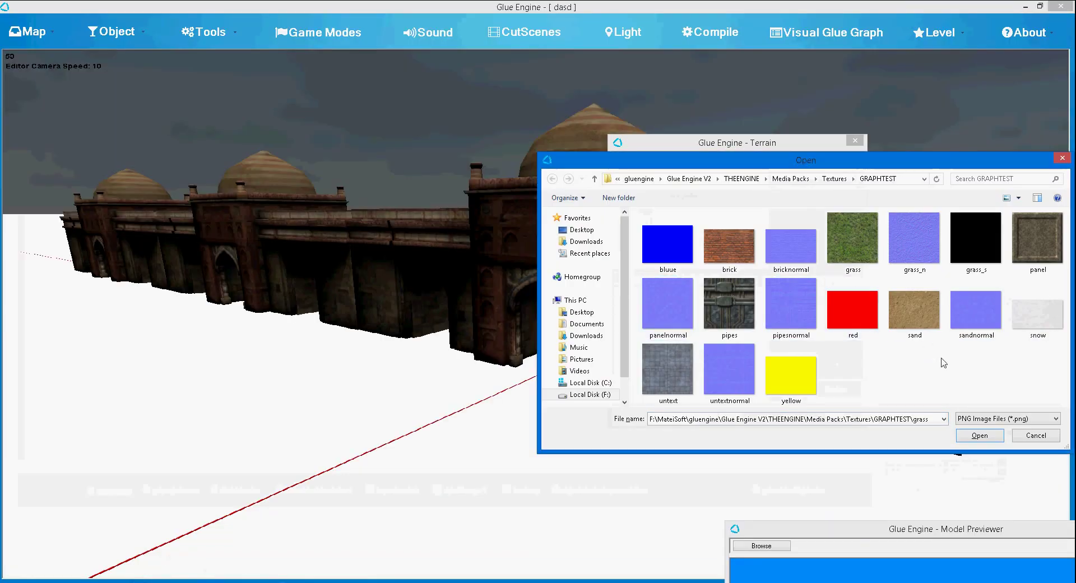
pyautogui.doubleClick(921, 331)
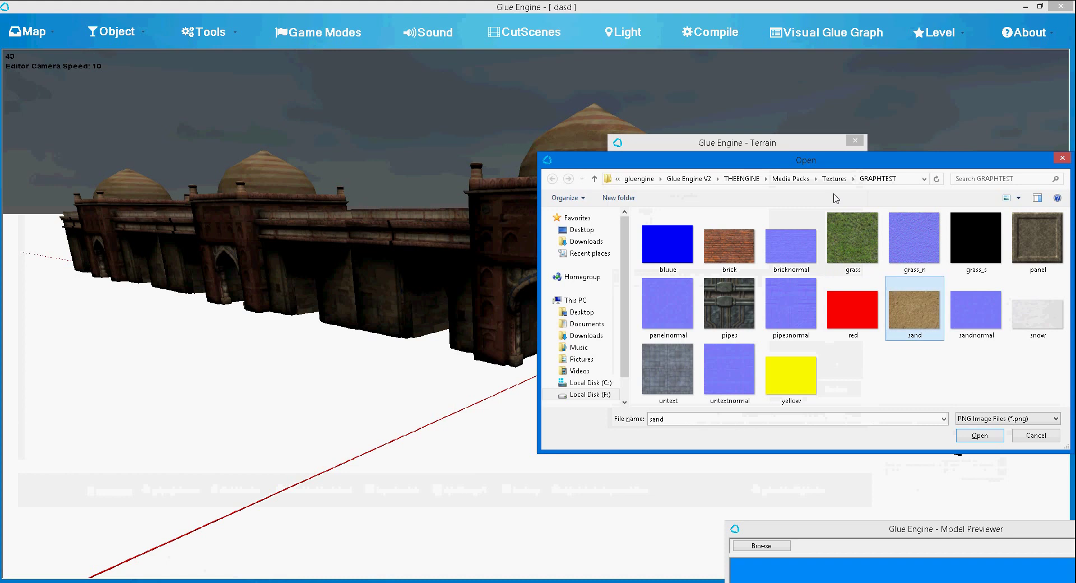
pyautogui.click(835, 389)
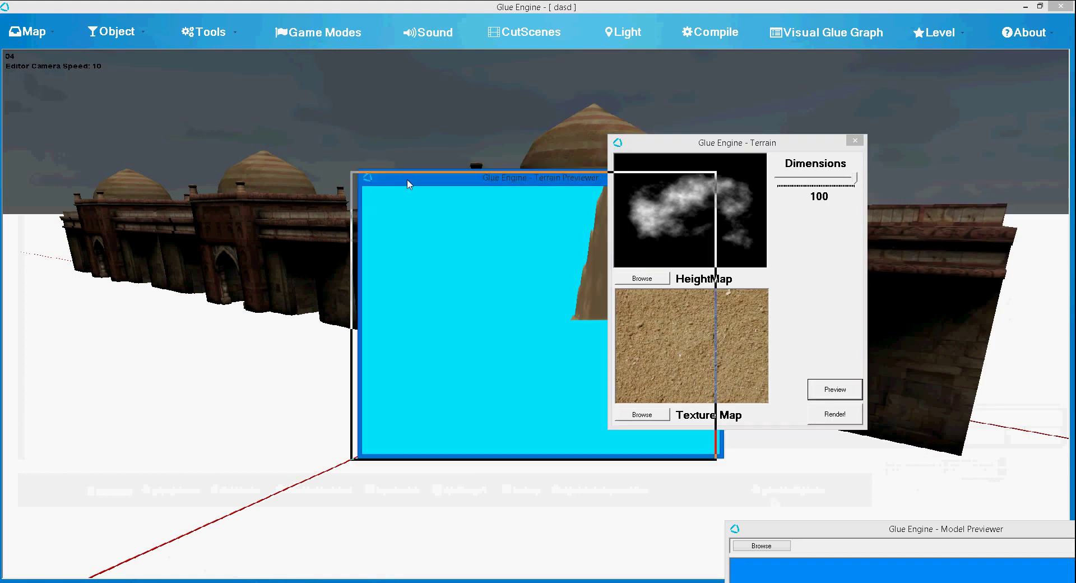
pyautogui.moveTo(409, 178); pyautogui.dragTo(164, 174)
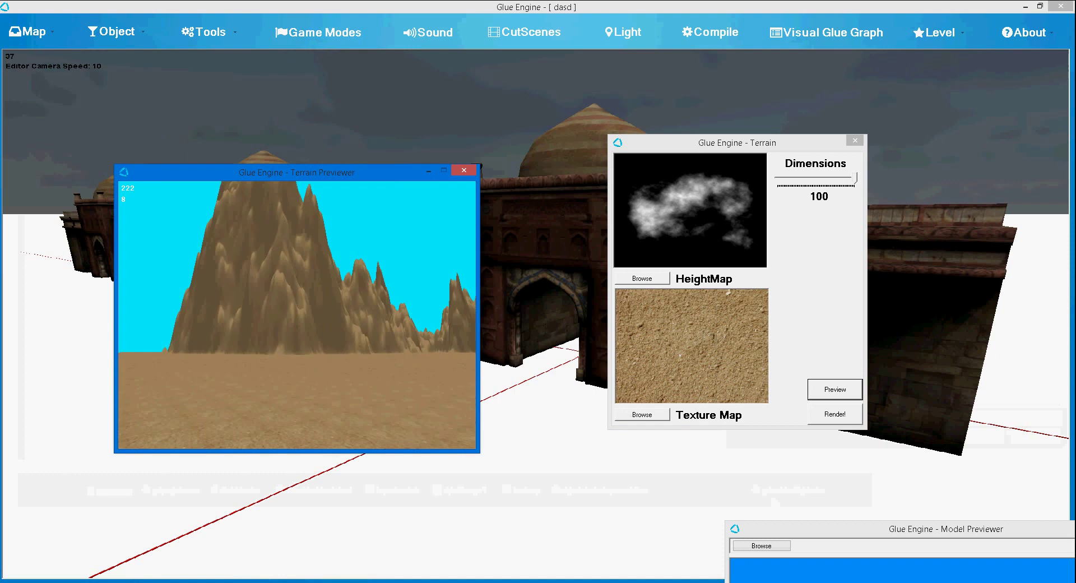
pyautogui.click(464, 170)
# Render the sand terrain into the level and close the terrain creator
pyautogui.click(830, 416)
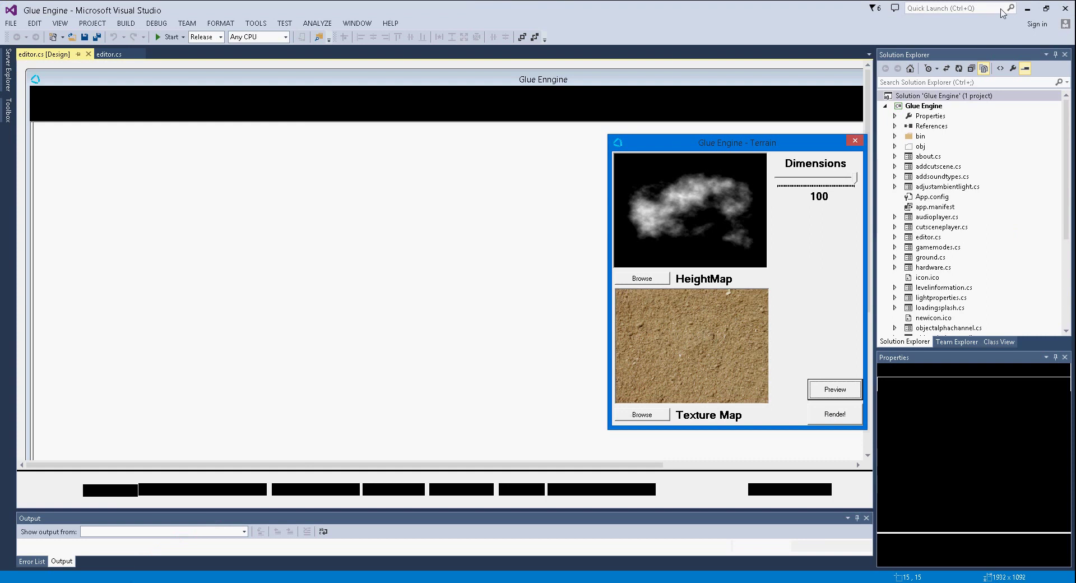
pyautogui.click(1027, 5)
pyautogui.click(834, 251)
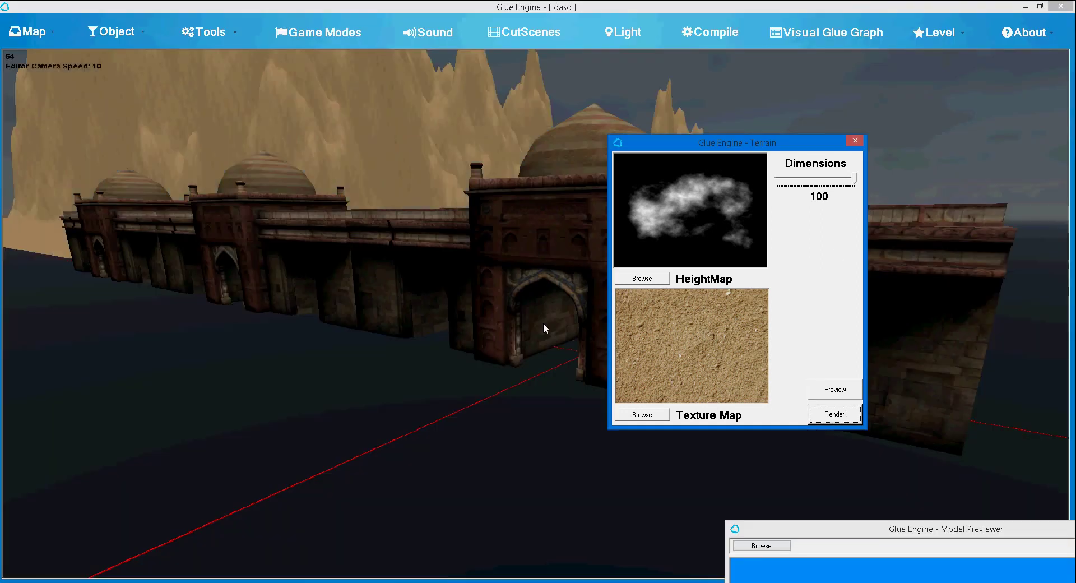
pyautogui.press('s')
pyautogui.moveTo(543, 323); pyautogui.dragTo(563, 277, button='right')
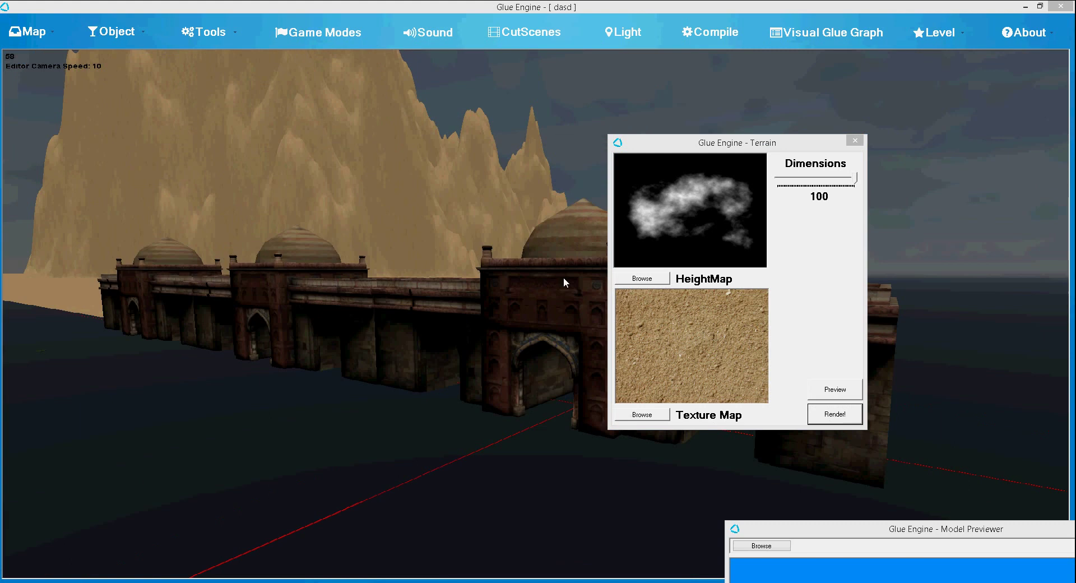
pyautogui.click(851, 143)
# Examine the rendered sand terrain from above the gate buildings and from ground level facing the mountains
pyautogui.press('w')
pyautogui.moveTo(824, 144); pyautogui.dragTo(964, 252, button='right')
pyautogui.scroll(1, 771, 106)
pyautogui.press('w')
pyautogui.press('a')
pyautogui.press('w')
pyautogui.press('s')
pyautogui.scroll(2, 829, 281)
pyautogui.press('a')
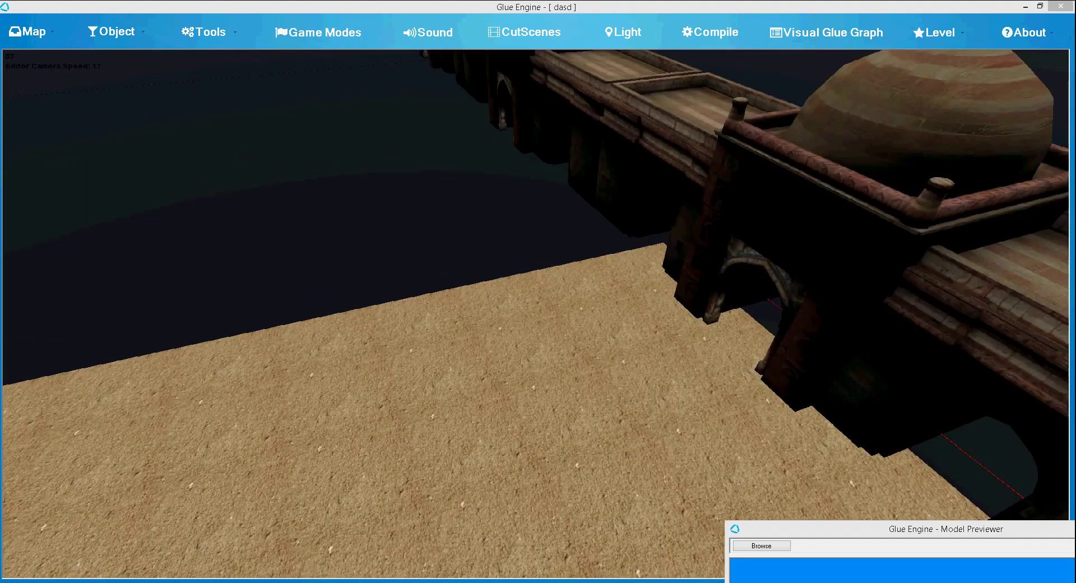
pyautogui.press('s')
pyautogui.moveTo(681, 348); pyautogui.dragTo(568, 285, button='right')
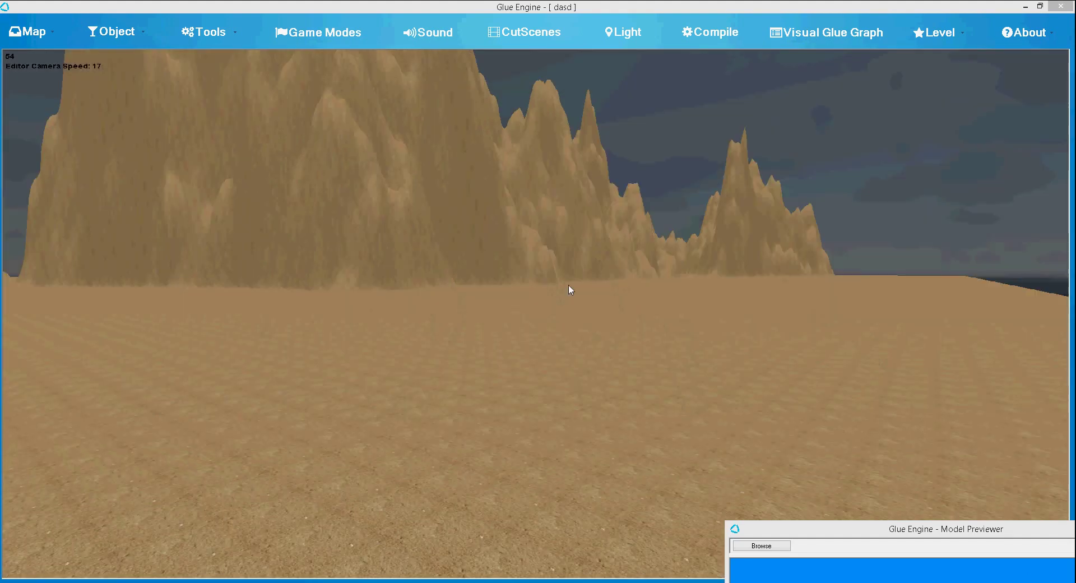
# Load the lighthouse model in the model previewer and import it into the level
pyautogui.moveTo(1015, 534); pyautogui.dragTo(677, 154)
pyautogui.click(426, 169)
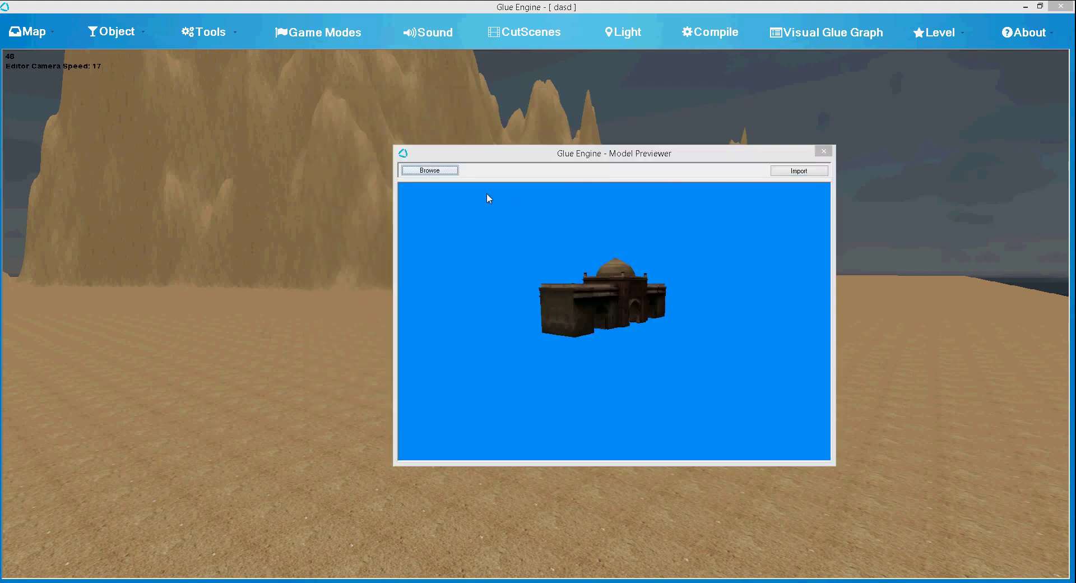
pyautogui.scroll(-1, 608, 375)
pyautogui.doubleClick(596, 360)
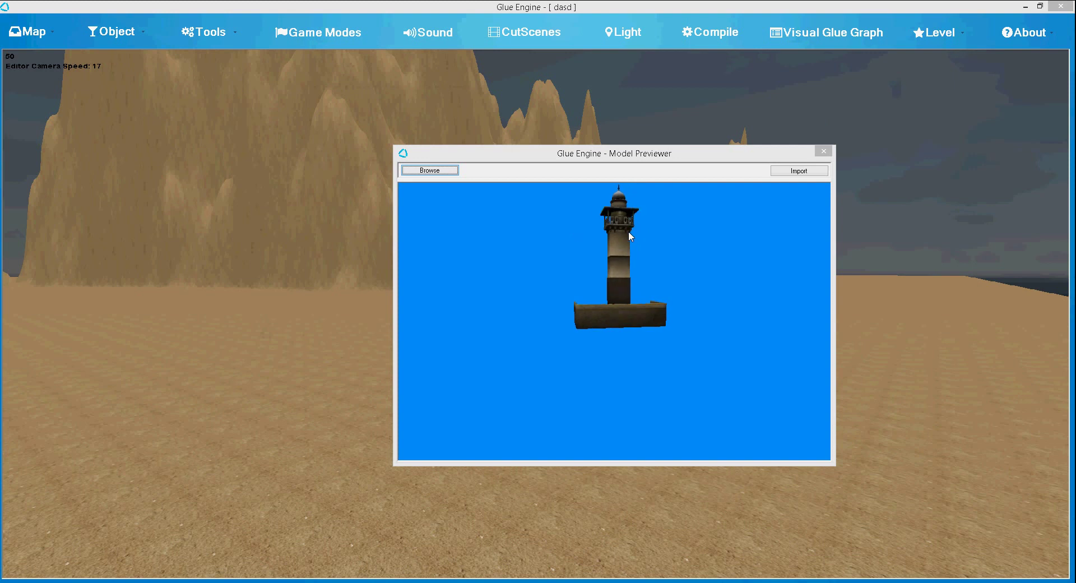
pyautogui.click(798, 170)
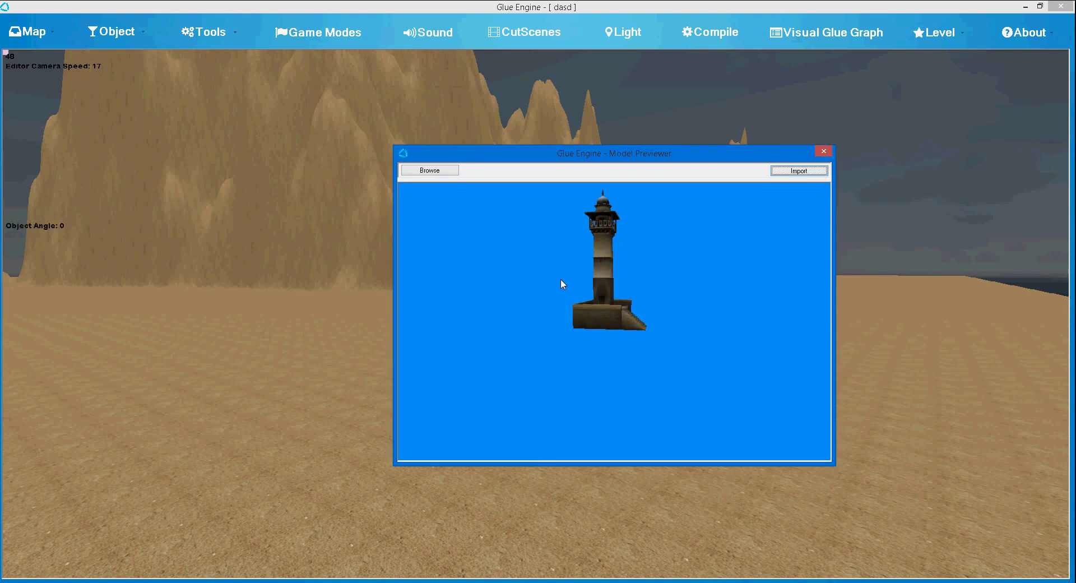
# Position the imported lighthouse on the sand terrain and rotate it to an object angle of 315
pyautogui.moveTo(498, 152); pyautogui.dragTo(878, 284)
pyautogui.moveTo(645, 291); pyautogui.dragTo(485, 338, button='right')
pyautogui.press('w')
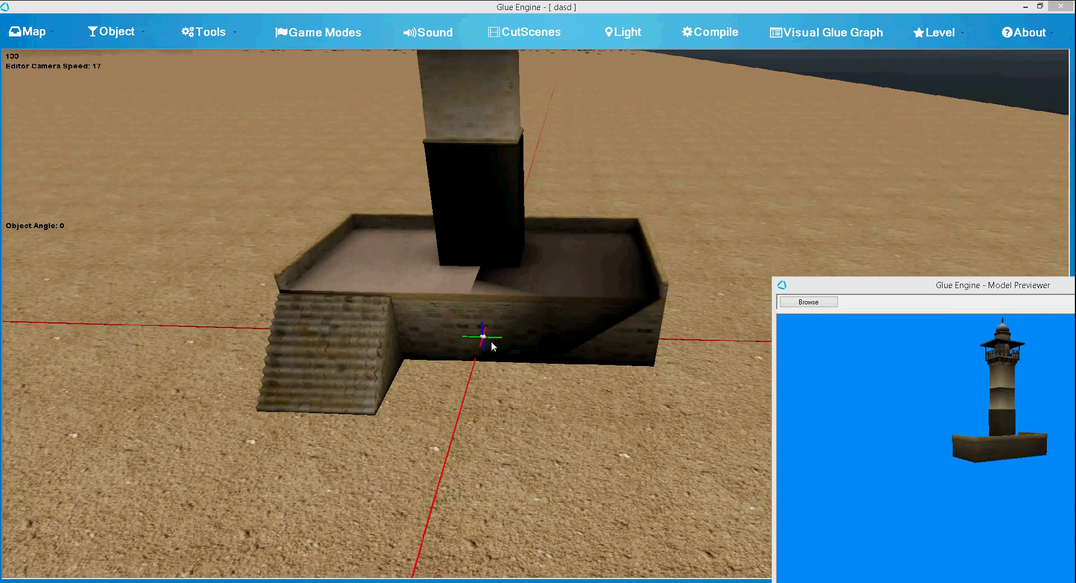
pyautogui.moveTo(492, 337); pyautogui.dragTo(435, 317)
pyautogui.moveTo(436, 317); pyautogui.dragTo(561, 279, button='right')
pyautogui.press('Left')
pyautogui.scroll(-8, 424, 337)
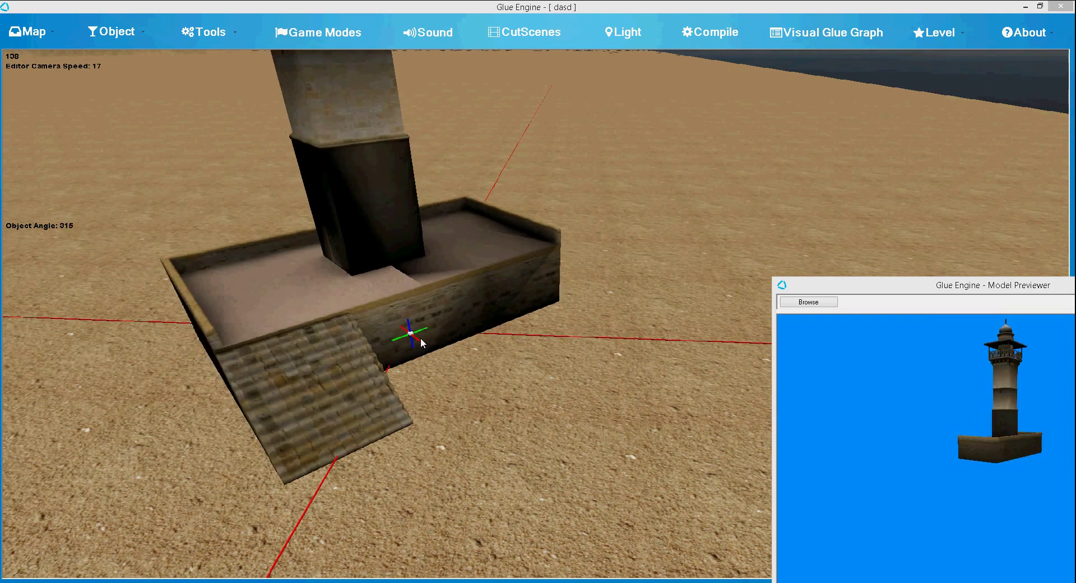
pyautogui.moveTo(412, 322)
pyautogui.mouseDown()
pyautogui.moveTo(412, 273)
pyautogui.moveTo(413, 323)
pyautogui.mouseUp()
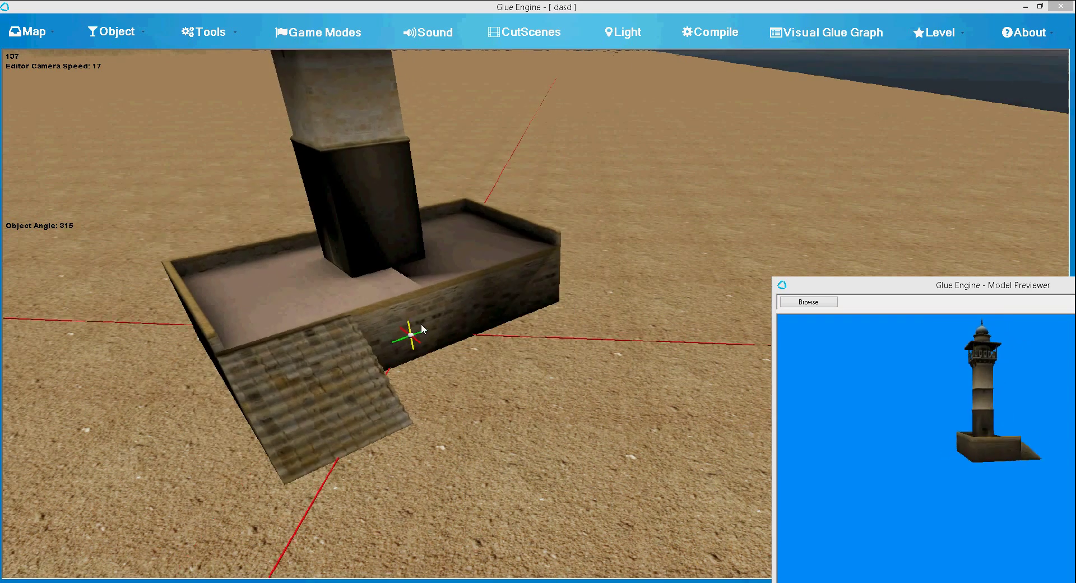
# Load the domed building model from the buildings folder in the model previewer and import it into the level
pyautogui.moveTo(422, 323); pyautogui.dragTo(763, 297, button='right')
pyautogui.click(825, 288)
pyautogui.press('w')
pyautogui.moveTo(478, 283); pyautogui.dragTo(563, 276, button='right')
pyautogui.press('s')
pyautogui.click(909, 296)
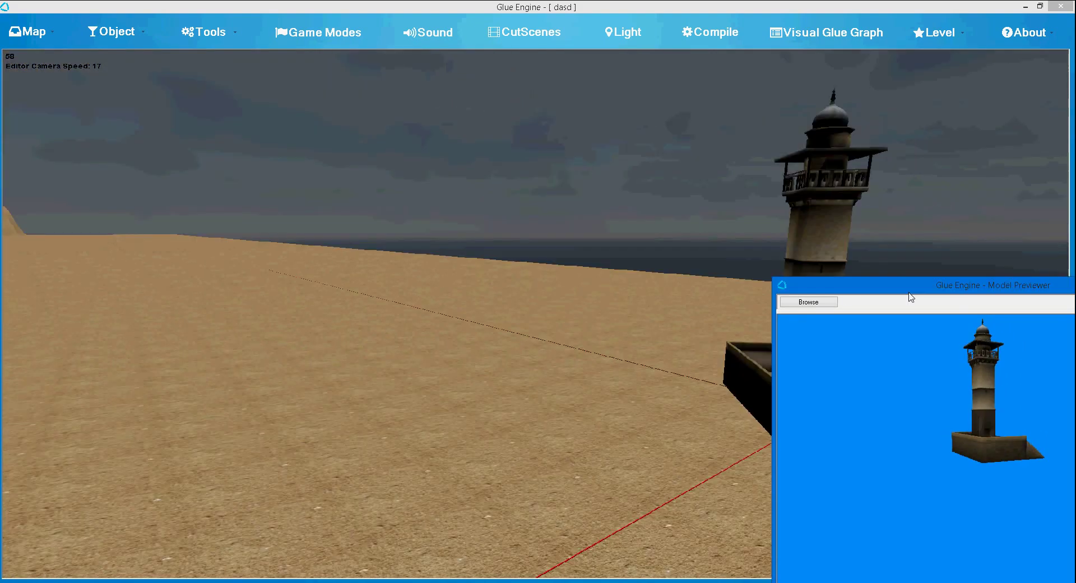
pyautogui.moveTo(841, 296); pyautogui.dragTo(578, 275)
pyautogui.click(567, 282)
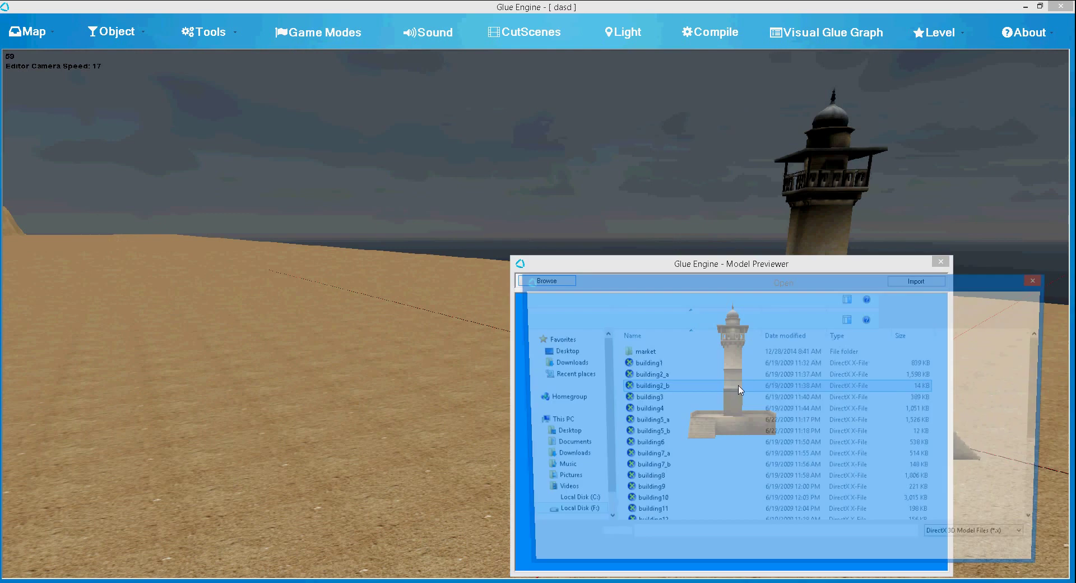
pyautogui.click(701, 457)
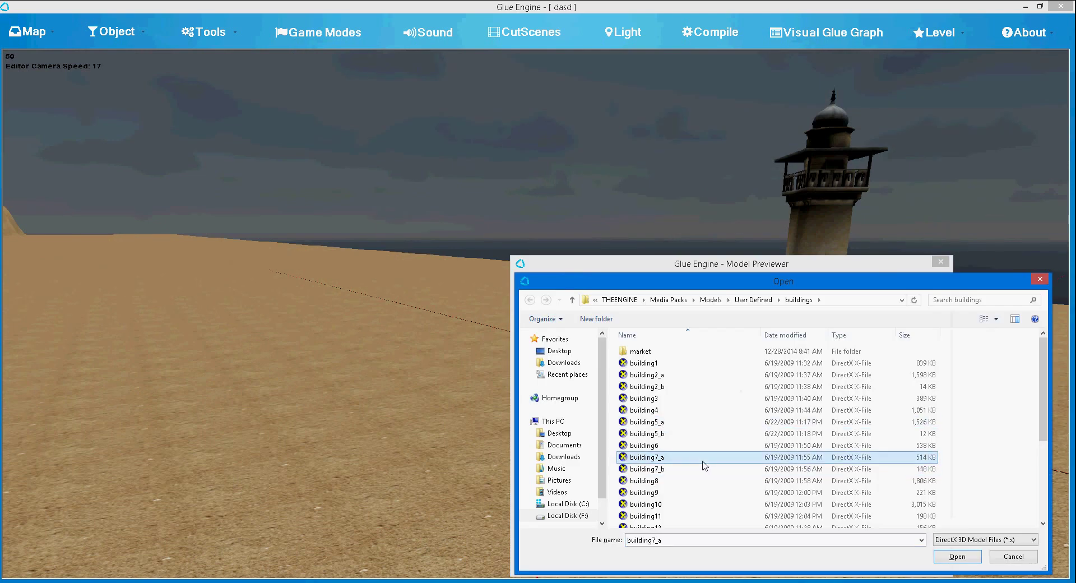
pyautogui.scroll(-1, 673, 456)
pyautogui.doubleClick(673, 498)
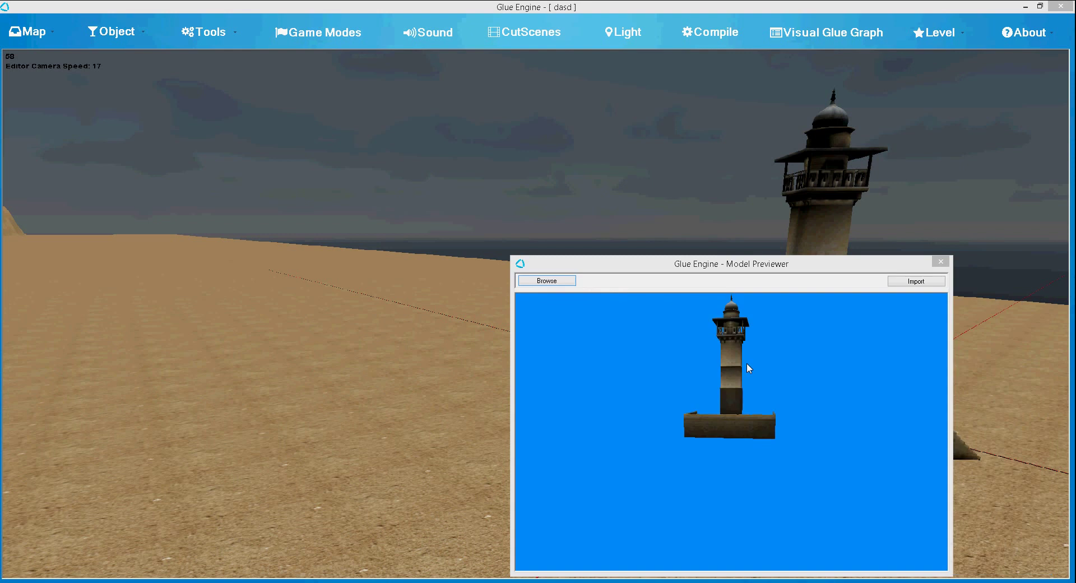
pyautogui.click(916, 280)
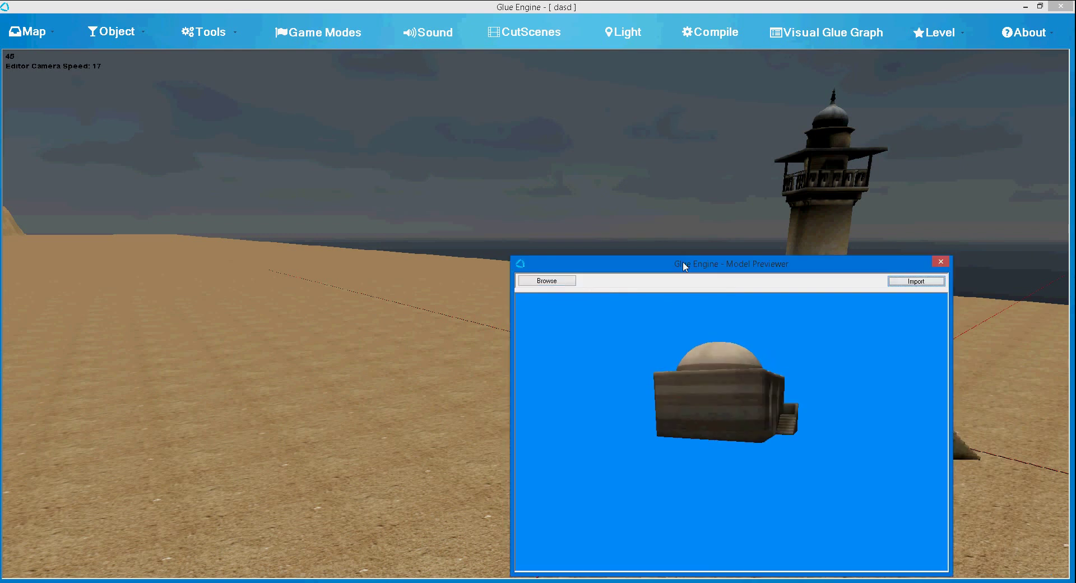
# Place the domed building on the sand in front of the lighthouse and rotate it to an object angle of 305
pyautogui.moveTo(611, 263); pyautogui.dragTo(812, 296)
pyautogui.moveTo(645, 275); pyautogui.dragTo(561, 285, button='right')
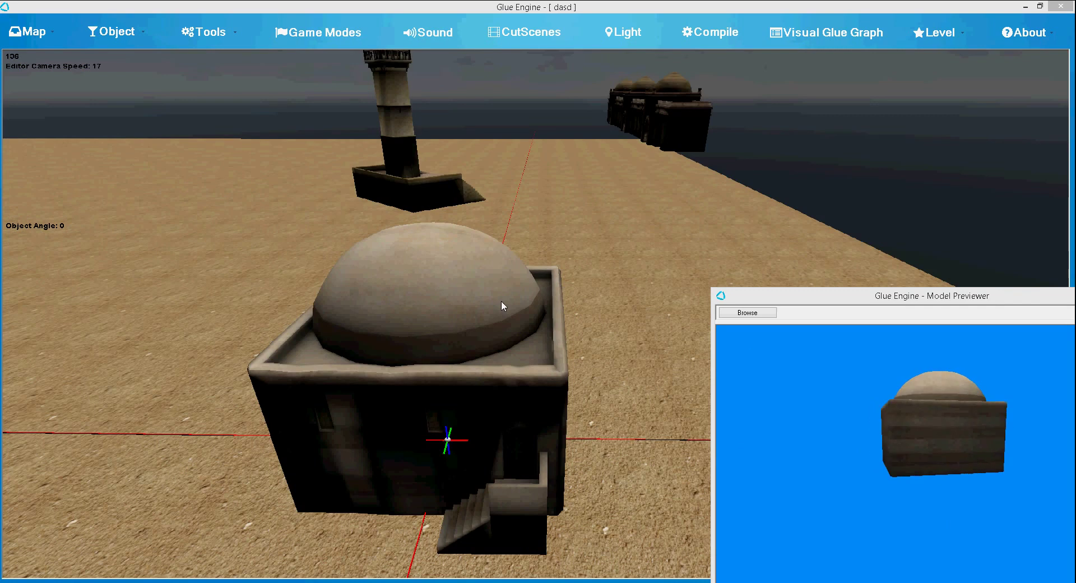
pyautogui.scroll(-3, 503, 301)
pyautogui.scroll(-2, 502, 301)
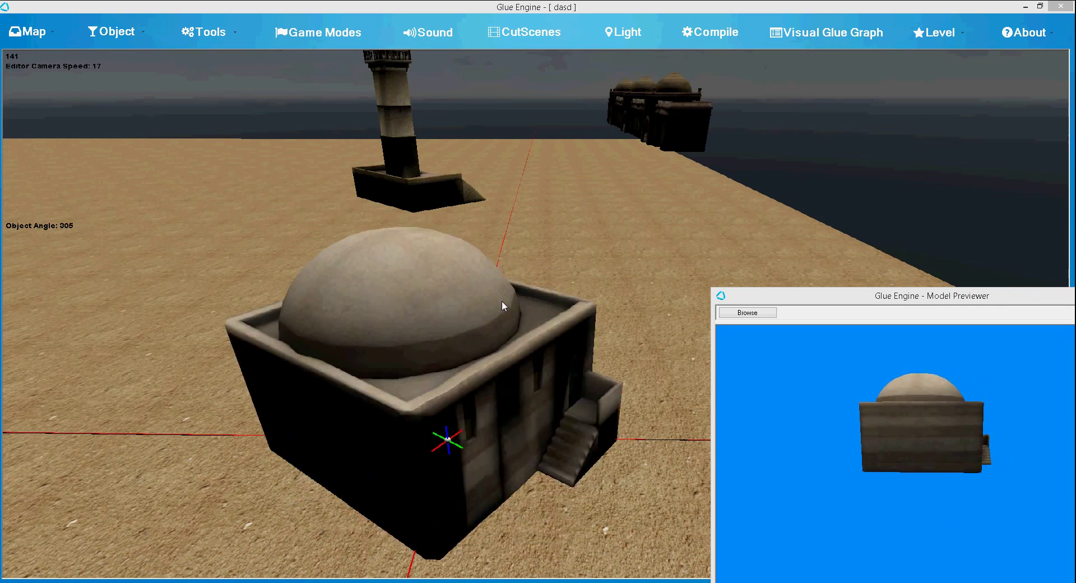
# Load the tall round tower model from the buildings folder in the model previewer and import it into the level
pyautogui.moveTo(506, 302); pyautogui.dragTo(577, 321, button='right')
pyautogui.press('w')
pyautogui.press('w')
pyautogui.press('s')
pyautogui.press('w')
pyautogui.press('s')
pyautogui.press('w')
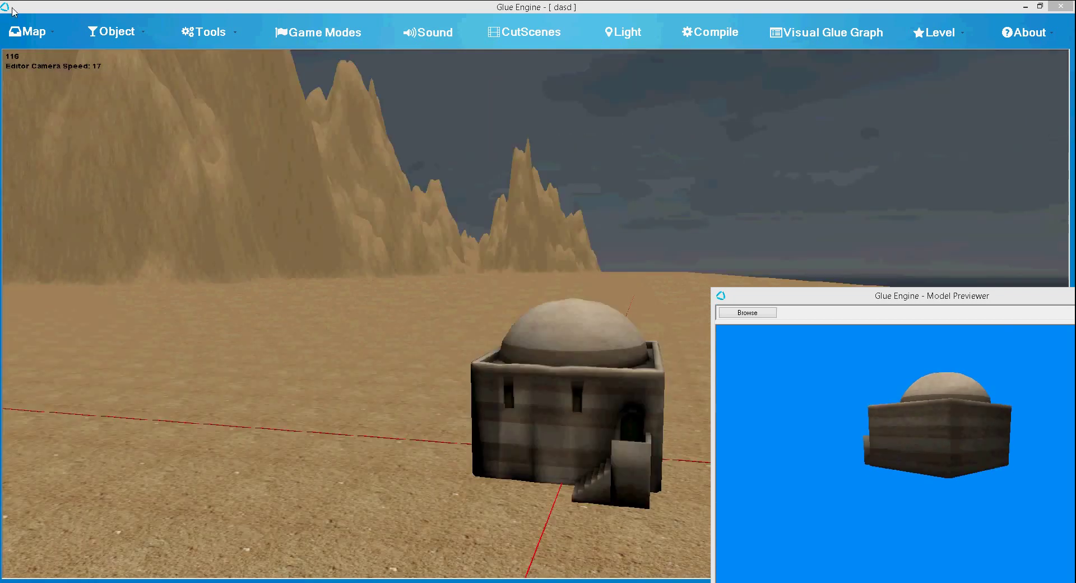
pyautogui.click(747, 312)
pyautogui.click(667, 440)
pyautogui.scroll(-2, 671, 444)
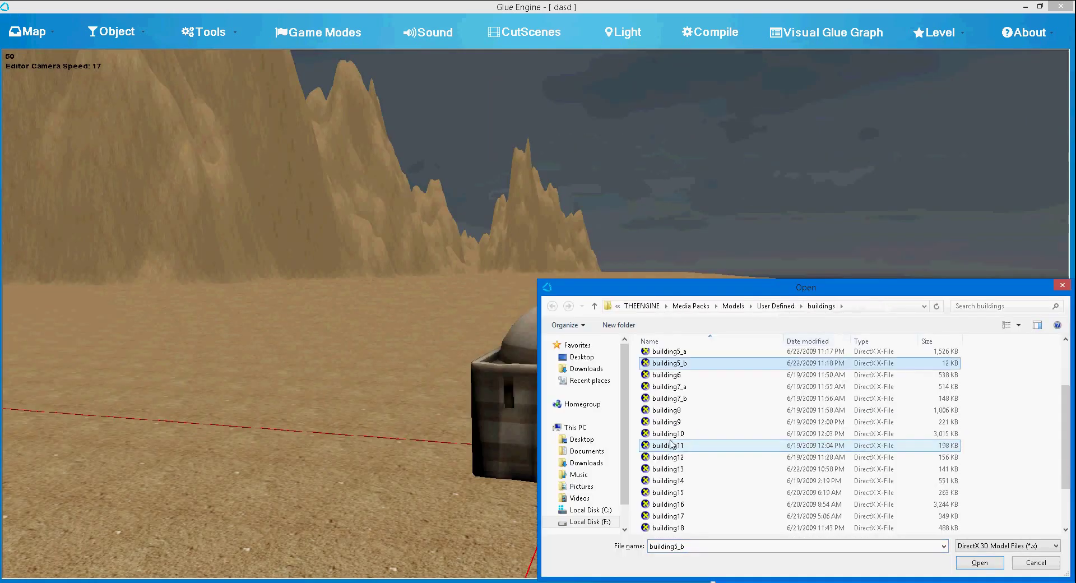
pyautogui.doubleClick(669, 490)
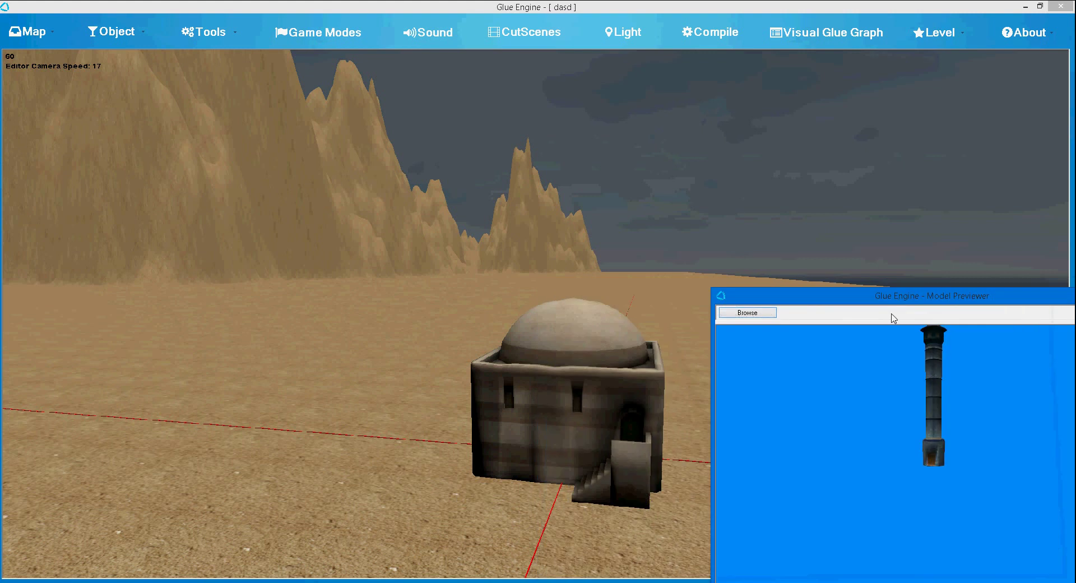
pyautogui.moveTo(899, 303); pyautogui.dragTo(755, 284)
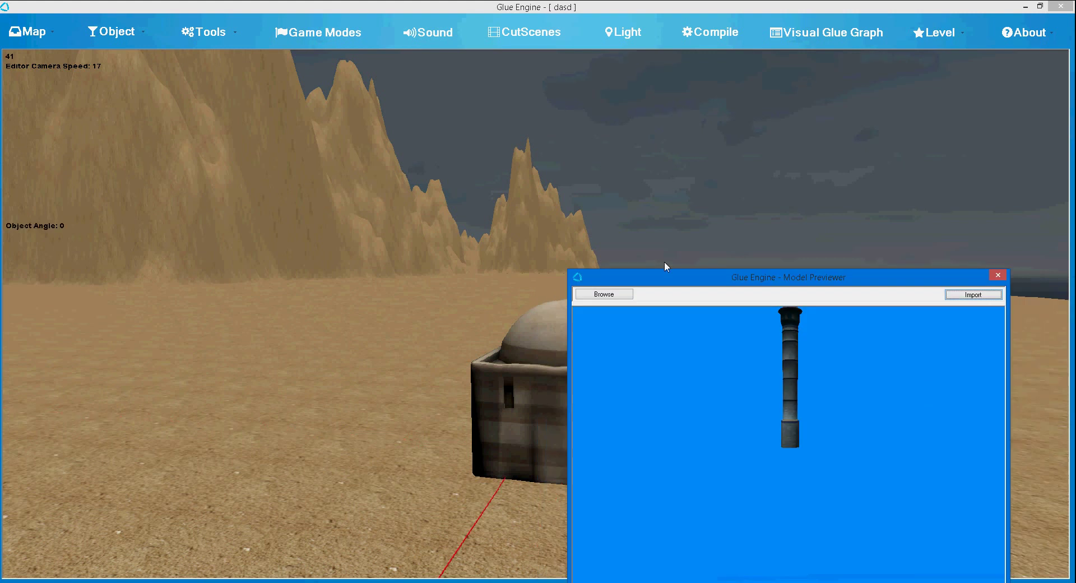
# Place the blue-patterned tower beside the domed building and rotate it to an object angle of 65
pyautogui.moveTo(611, 275); pyautogui.dragTo(771, 321)
pyautogui.moveTo(611, 291); pyautogui.dragTo(538, 387, button='right')
pyautogui.moveTo(496, 408); pyautogui.dragTo(195, 348)
pyautogui.moveTo(193, 343); pyautogui.dragTo(531, 403, button='right')
pyautogui.press('w')
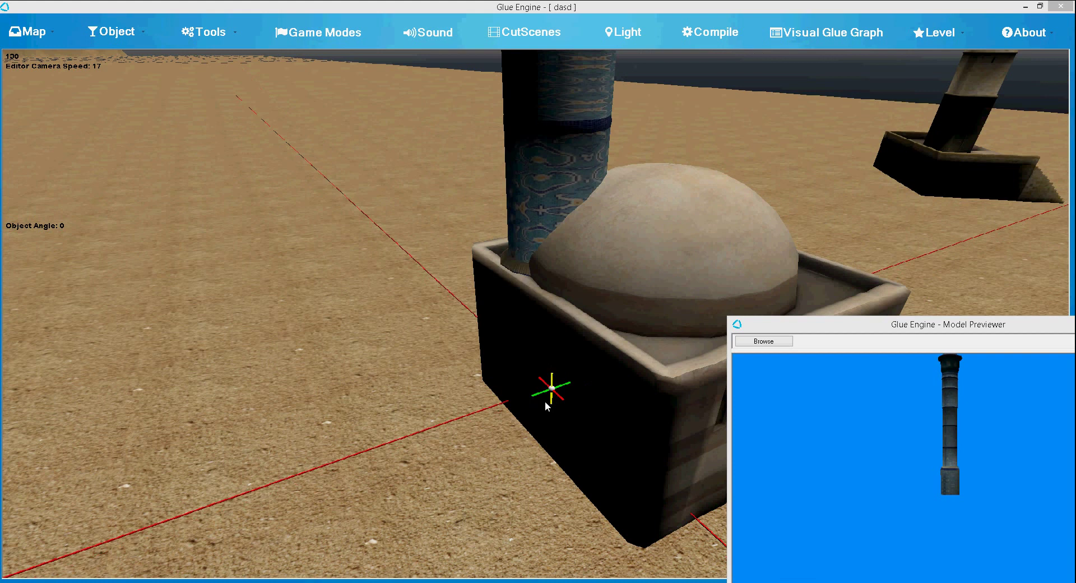
pyautogui.moveTo(553, 411); pyautogui.dragTo(472, 410)
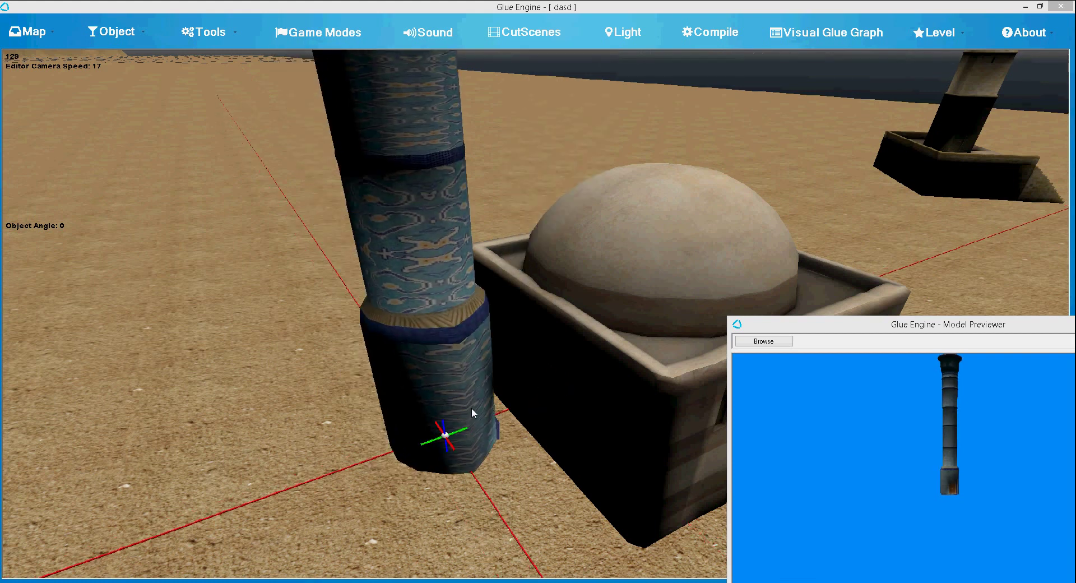
pyautogui.scroll(13, 503, 383)
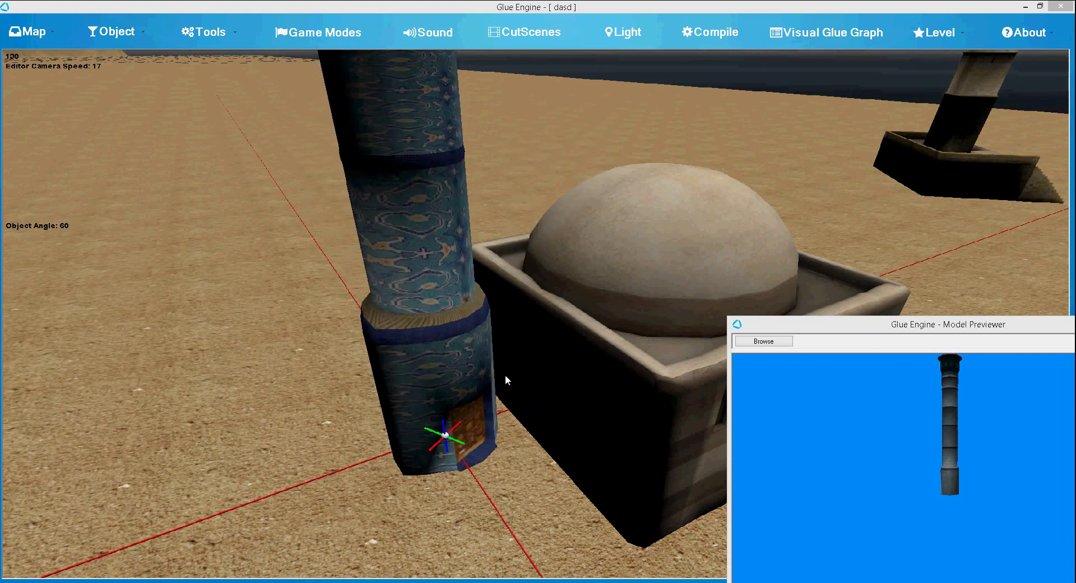
pyautogui.moveTo(462, 444); pyautogui.dragTo(509, 521)
# Place a second blue-patterned tower on the opposite side of the domed building
pyautogui.moveTo(509, 521); pyautogui.dragTo(538, 521, button='right')
pyautogui.moveTo(426, 482); pyautogui.dragTo(306, 427, button='right')
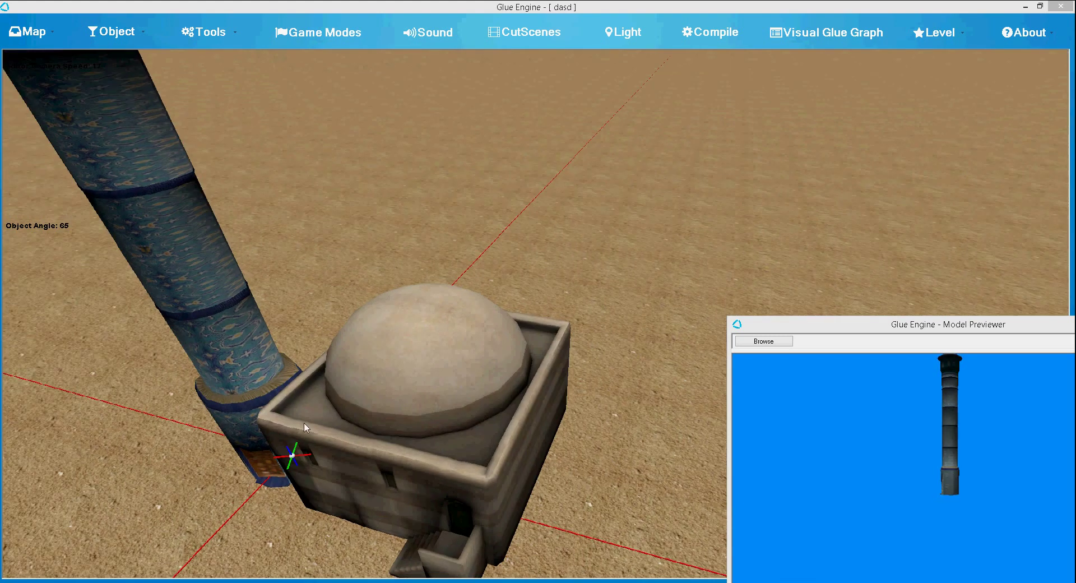
pyautogui.click(400, 357)
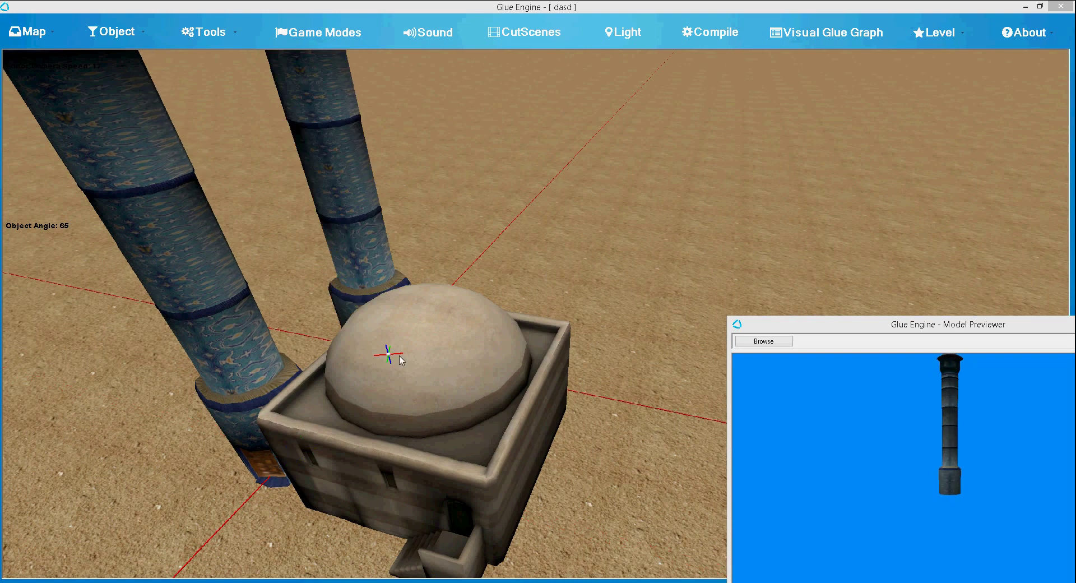
pyautogui.moveTo(381, 362); pyautogui.dragTo(606, 424)
pyautogui.press('r')
pyautogui.press('r')
# Close the model previewer and add a Player Start actor on the sand near the domed building's stairs
pyautogui.moveTo(578, 391); pyautogui.dragTo(562, 284, button='right')
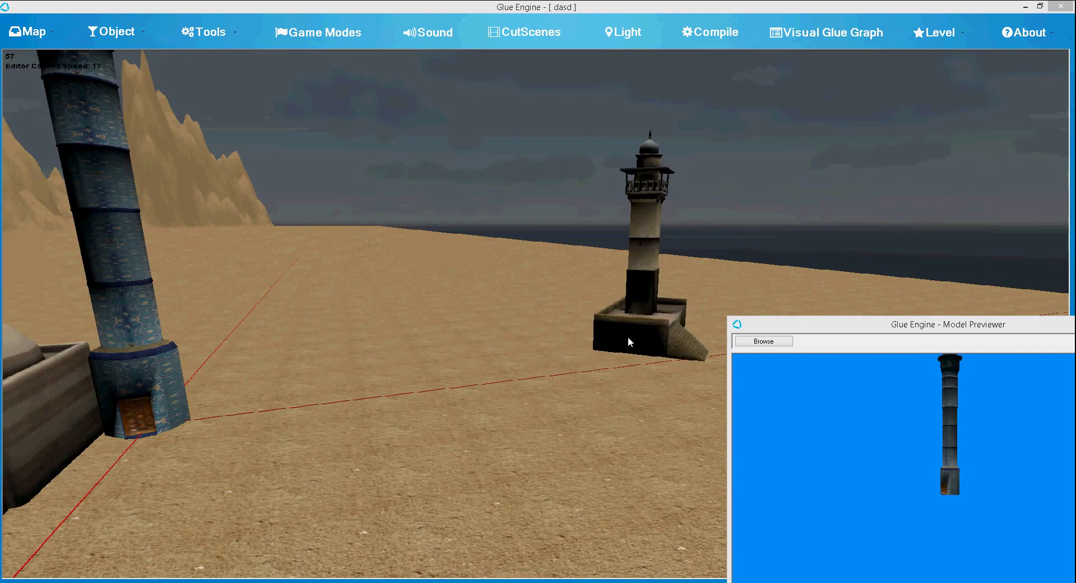
pyautogui.moveTo(628, 336); pyautogui.dragTo(482, 331, button='right')
pyautogui.moveTo(633, 359); pyautogui.dragTo(646, 283, button='right')
pyautogui.click(814, 326)
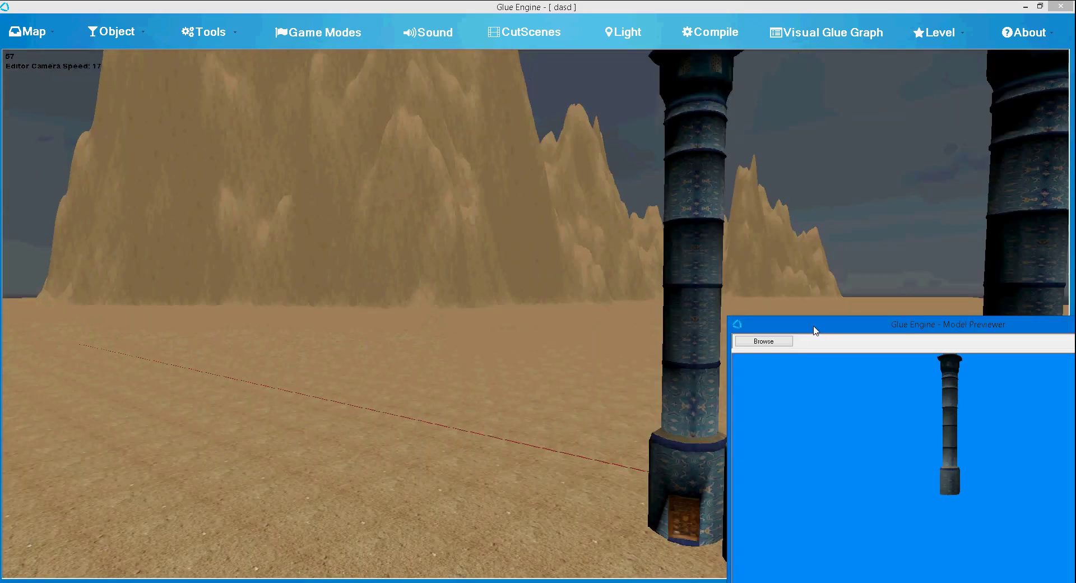
pyautogui.moveTo(855, 278); pyautogui.dragTo(915, 307)
pyautogui.moveTo(695, 269); pyautogui.dragTo(690, 303, button='right')
pyautogui.click(236, 37)
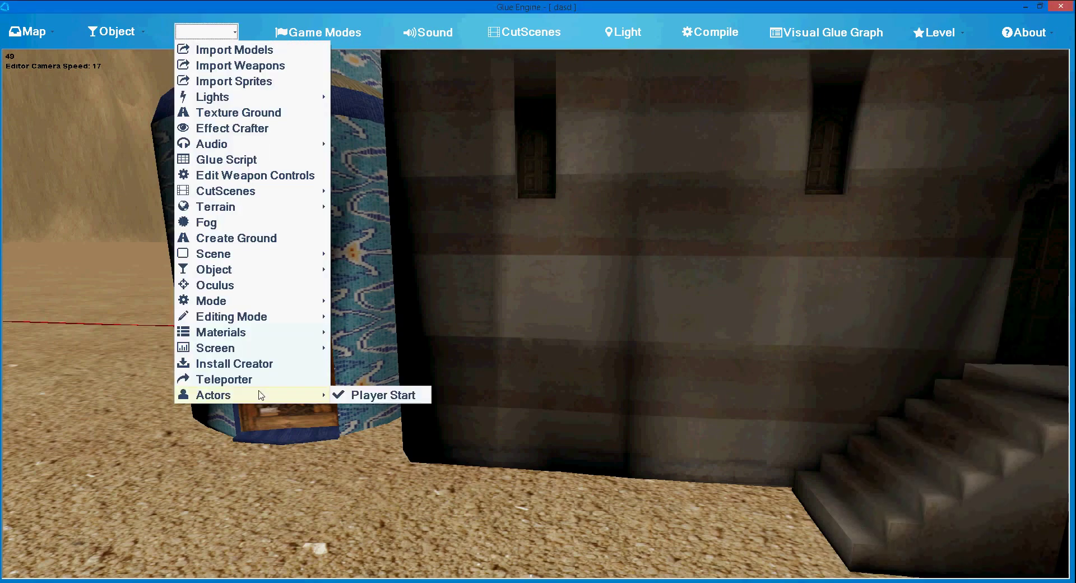
pyautogui.click(371, 395)
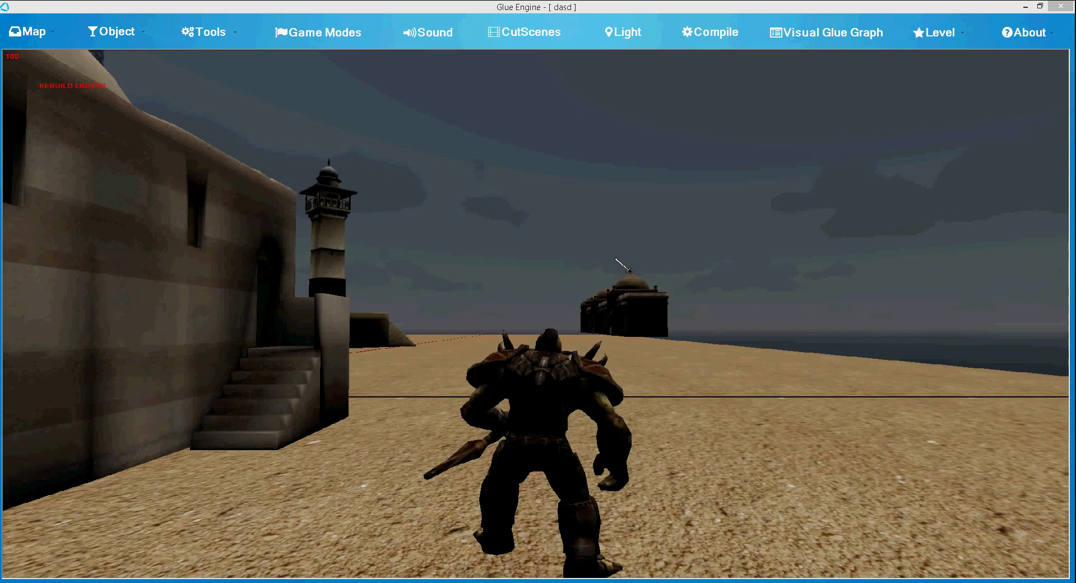
# Play-test the level with the third-person character around the domed building and towers, and return to the editor
pyautogui.press('Left')
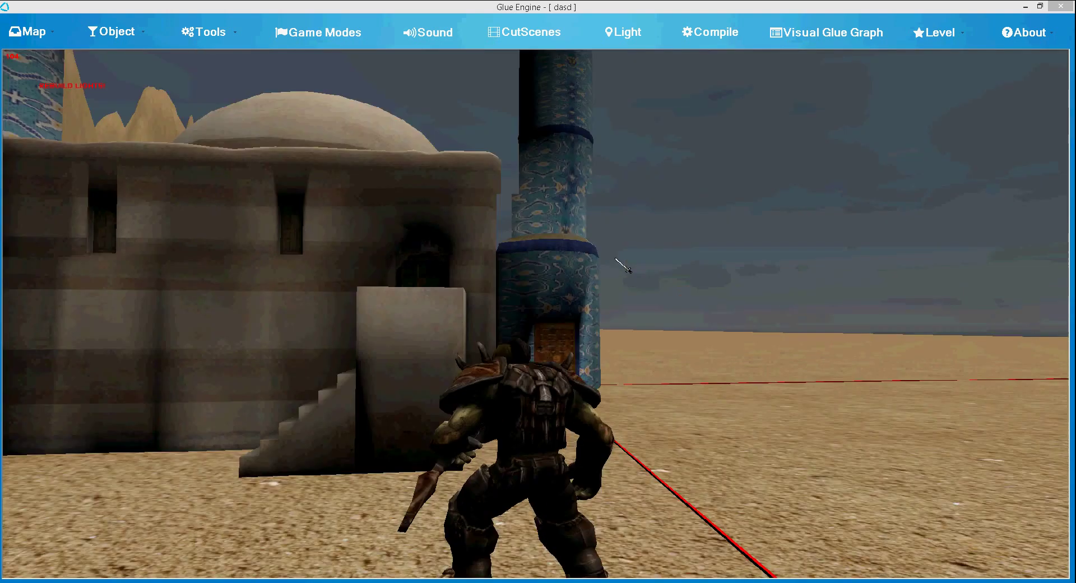
pyautogui.press('Up')
pyautogui.press('Right')
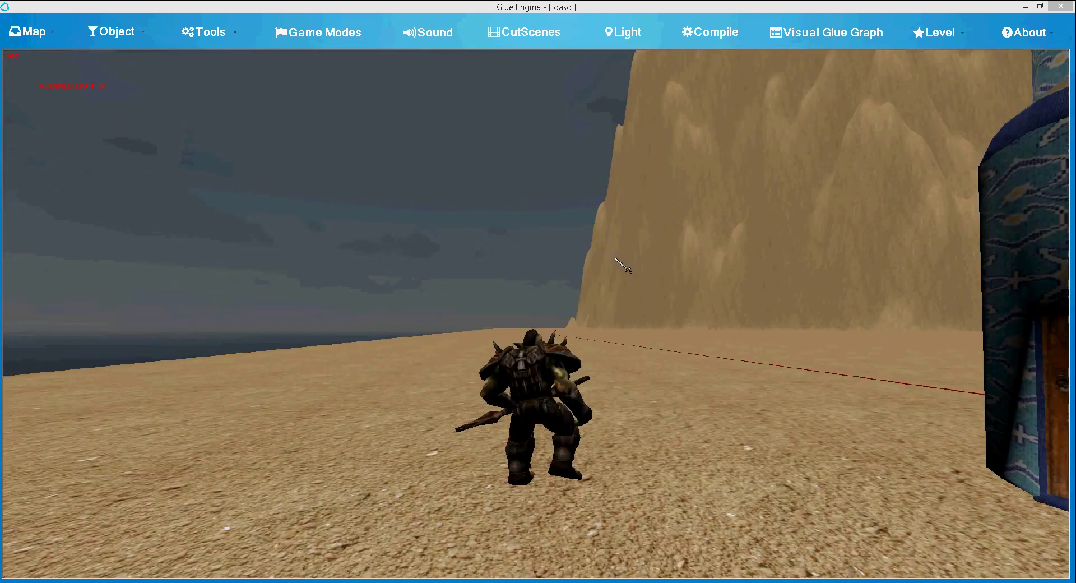
pyautogui.press('Escape')
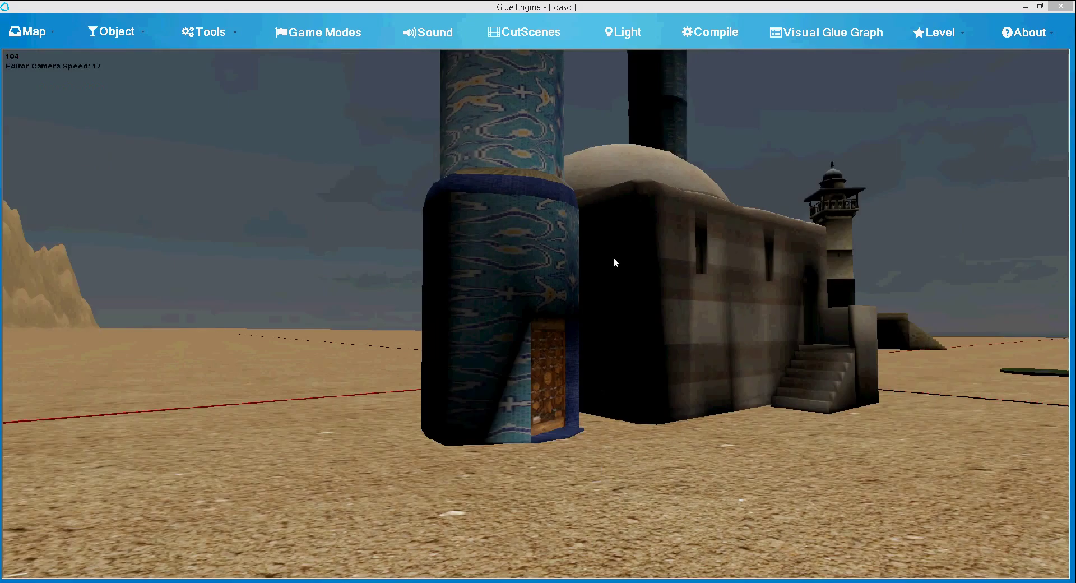
# Switch the game mode to FPS - First Person Shooter and save it
pyautogui.click(329, 35)
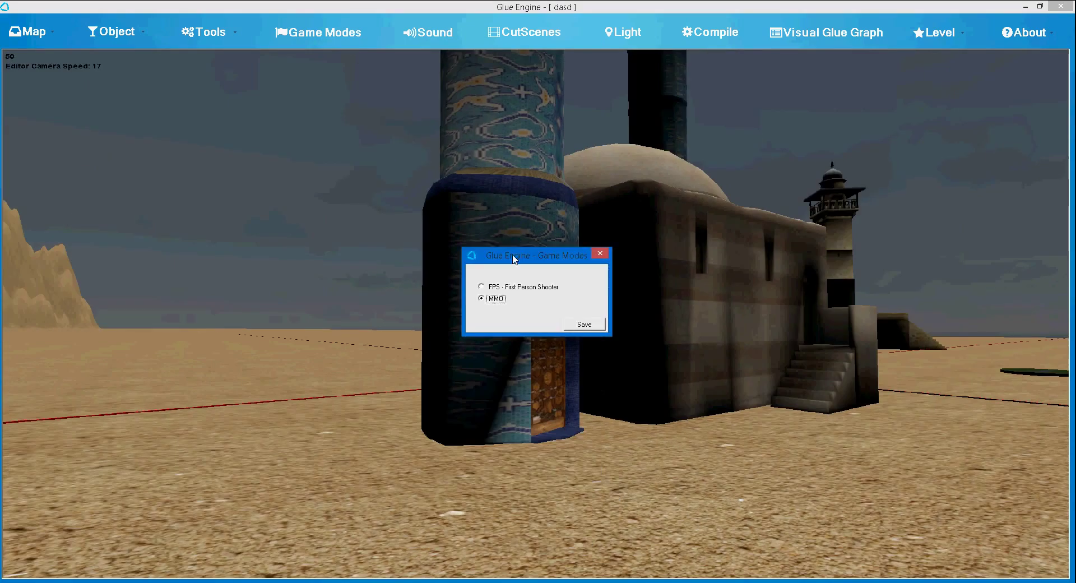
pyautogui.moveTo(664, 260); pyautogui.dragTo(905, 296)
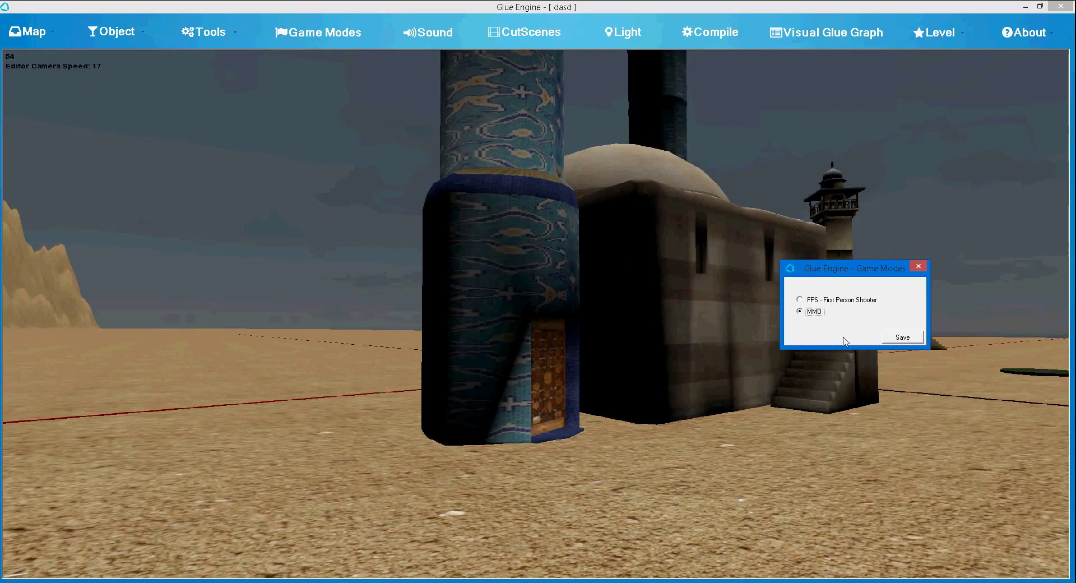
pyautogui.click(921, 343)
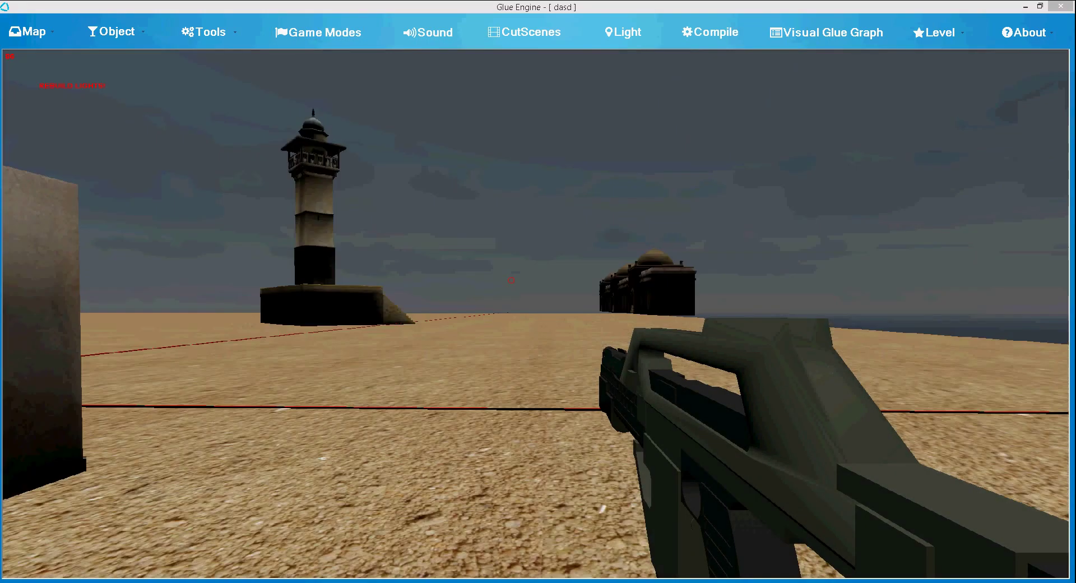
# Play-test the level in first person, walking around the domed building, towers and lighthouse
pyautogui.press('s')
pyautogui.press('d')
pyautogui.press('a')
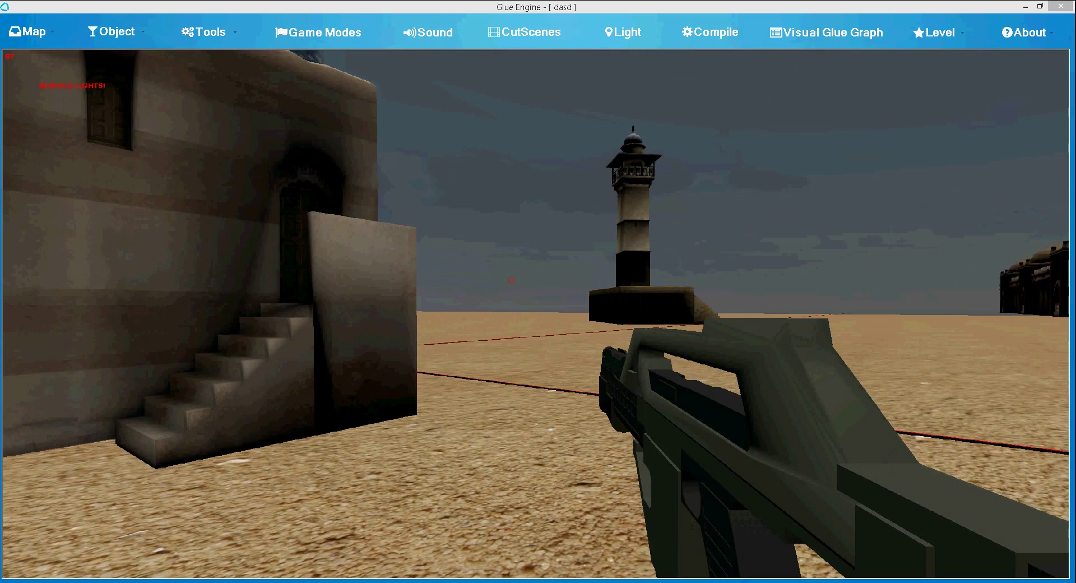
pyautogui.press('w')
pyautogui.press('s')
pyautogui.press('w')
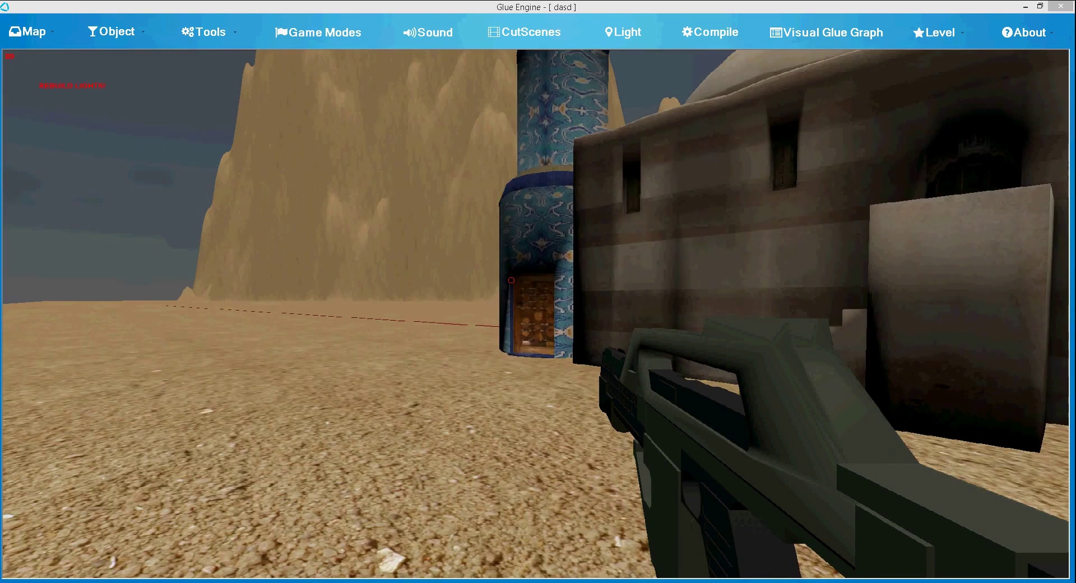
pyautogui.press('w')
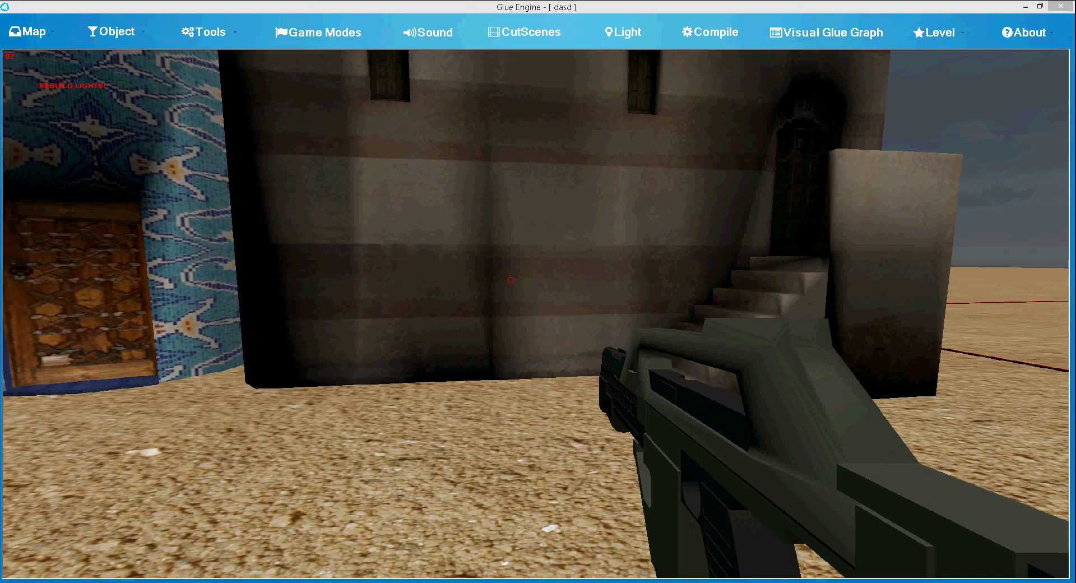
pyautogui.press('s')
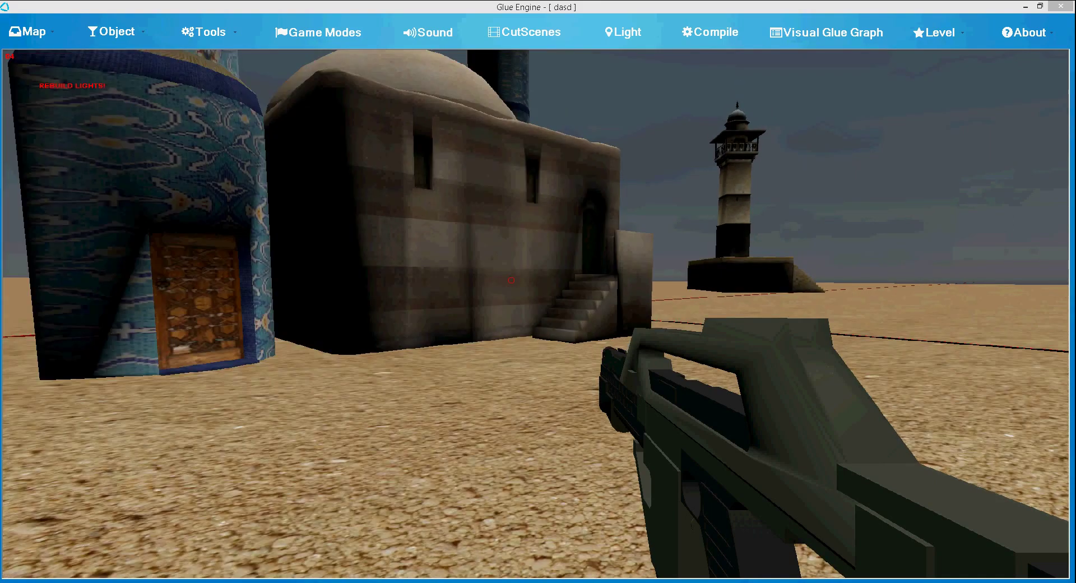
pyautogui.press('w')
pyautogui.press('s')
pyautogui.press('w')
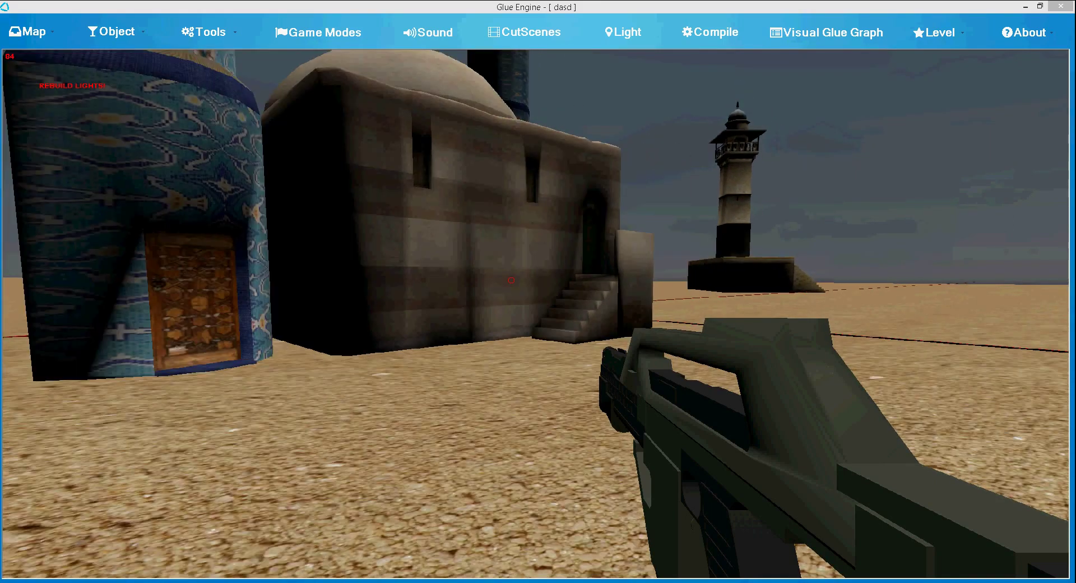
pyautogui.press('w')
pyautogui.press('s')
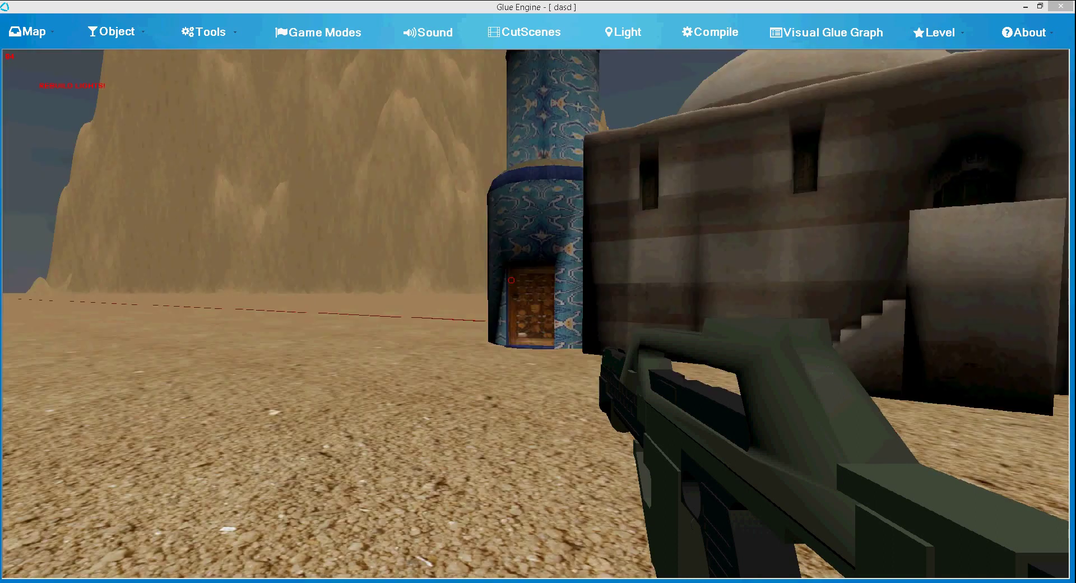
# Continue the first-person play-test past the tiled towers, the domed building's stairs and the mountains, and leave play mode
pyautogui.press('w')
pyautogui.press('w')
pyautogui.press('s')
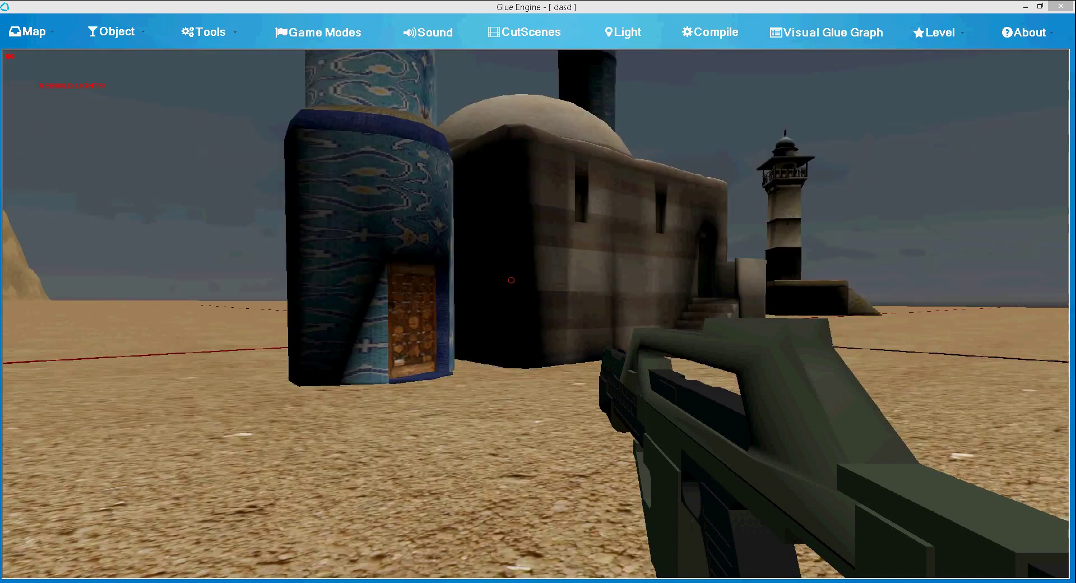
pyautogui.press('w')
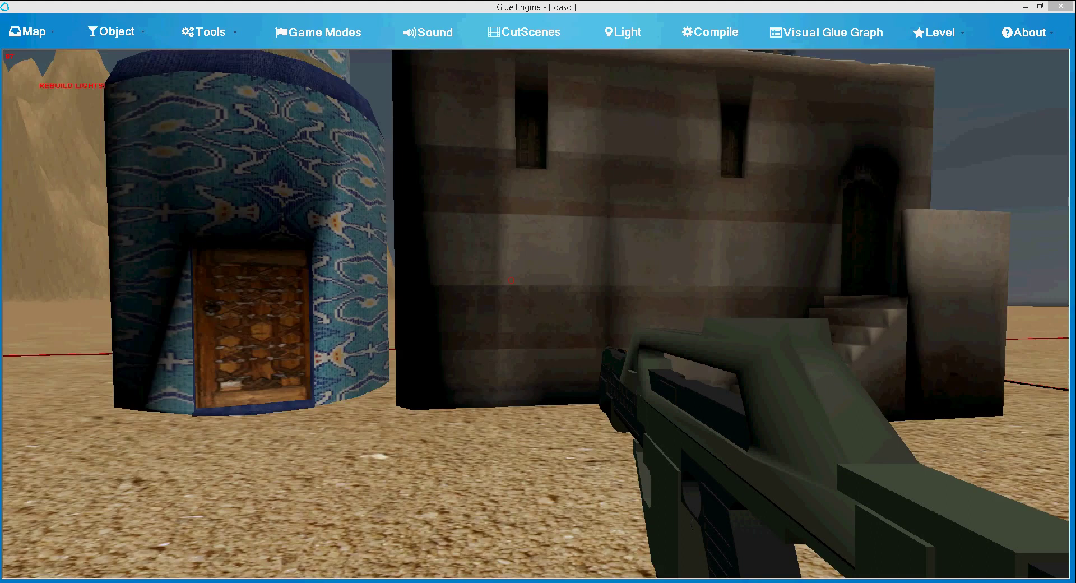
pyautogui.press('w')
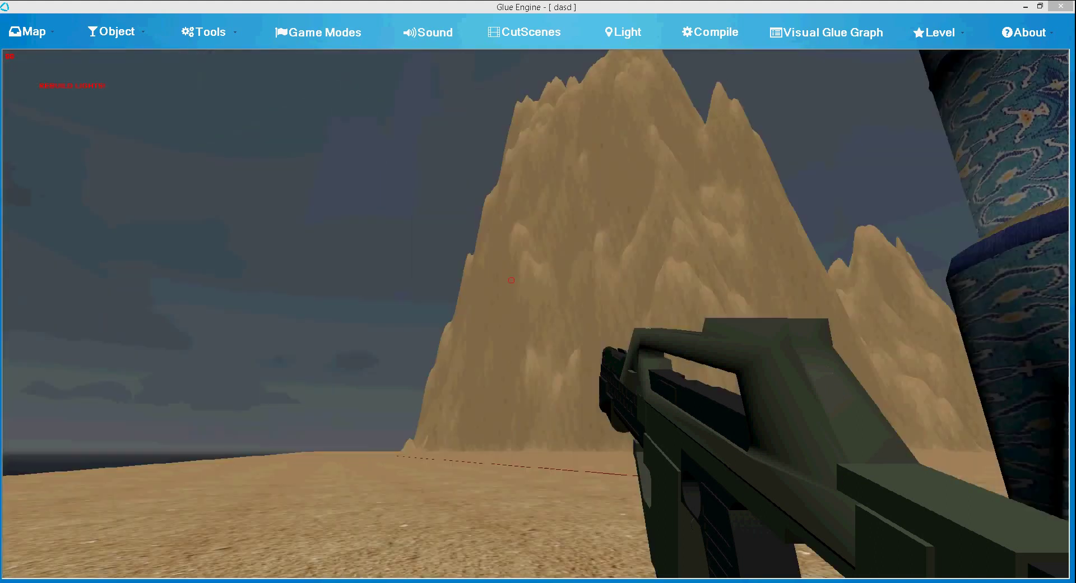
pyautogui.press('w')
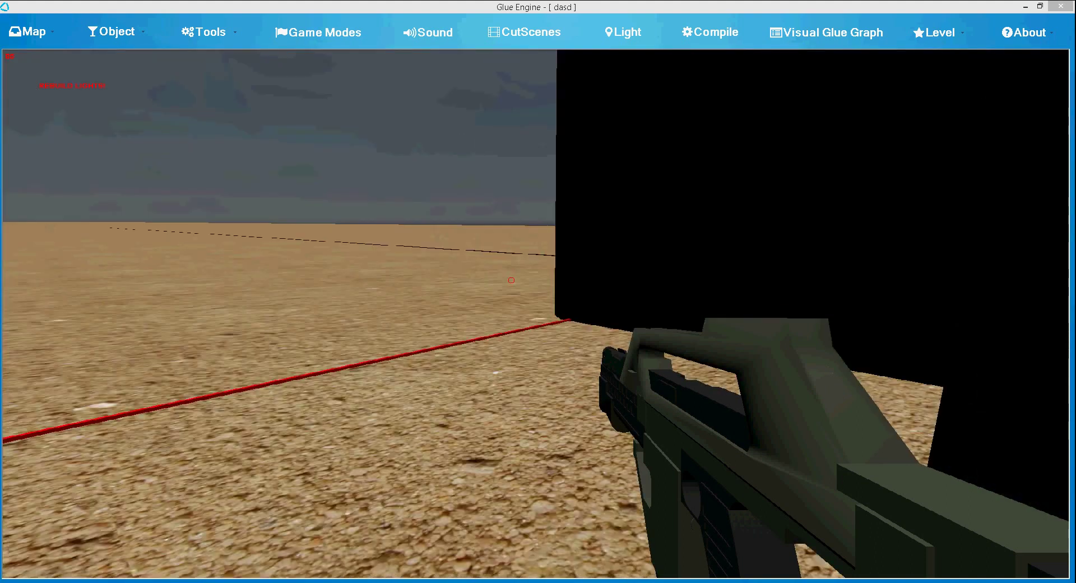
pyautogui.press('w')
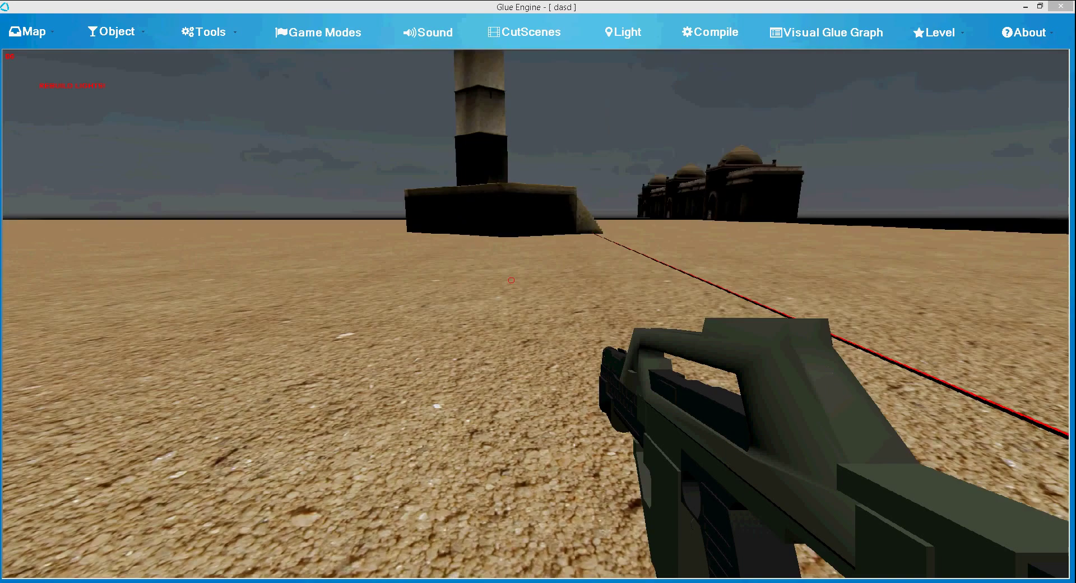
pyautogui.press('w')
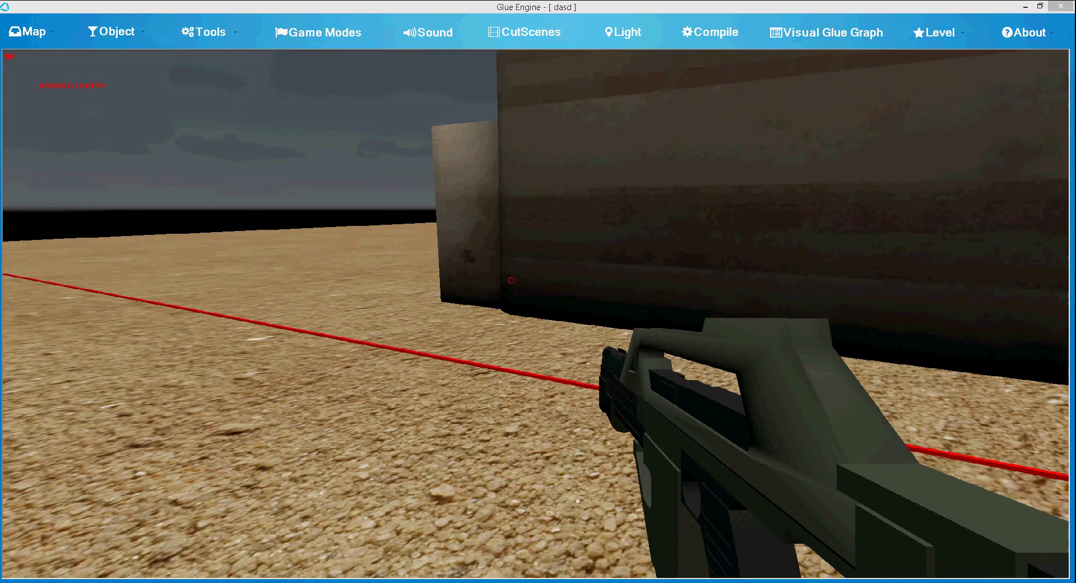
pyautogui.press('w')
pyautogui.press('s')
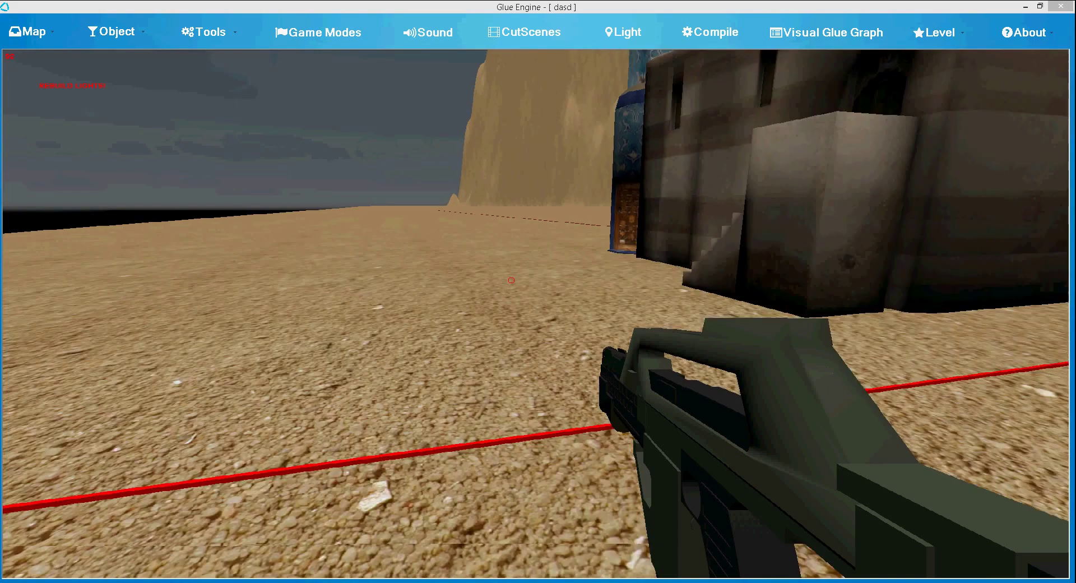
pyautogui.press('s')
pyautogui.press('w')
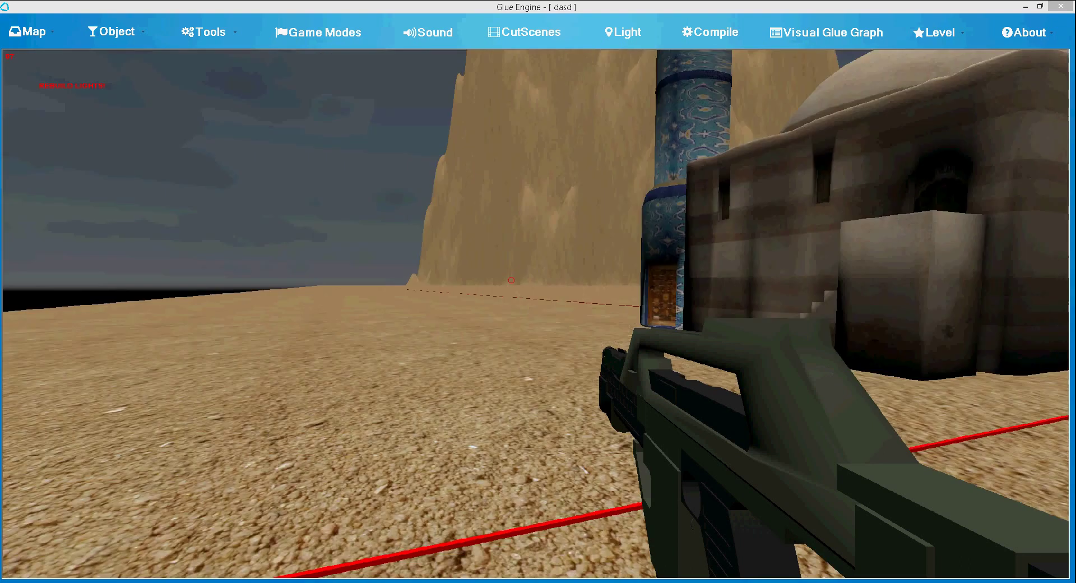
pyautogui.press('w')
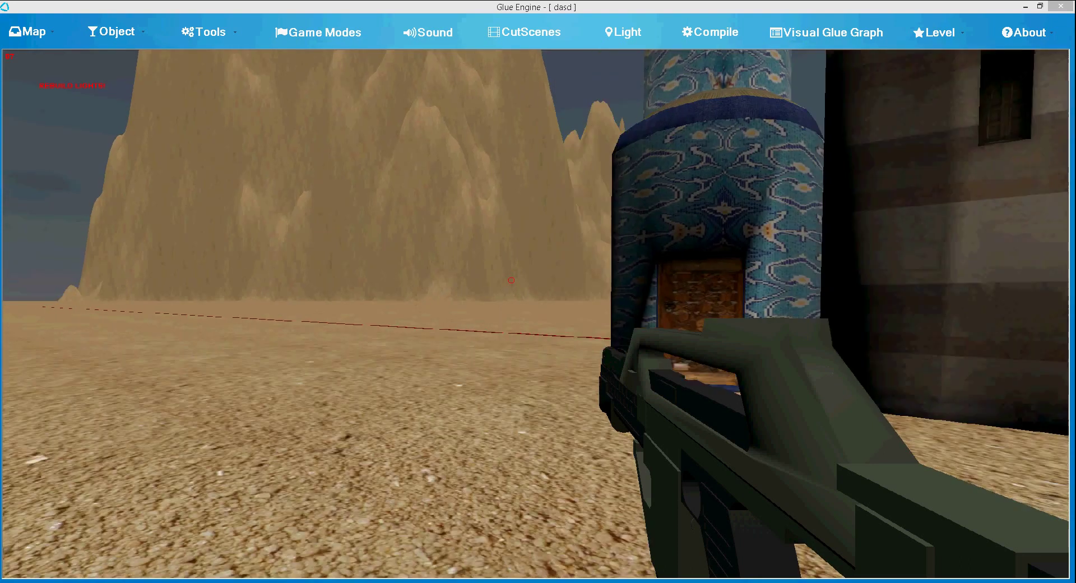
pyautogui.press('s')
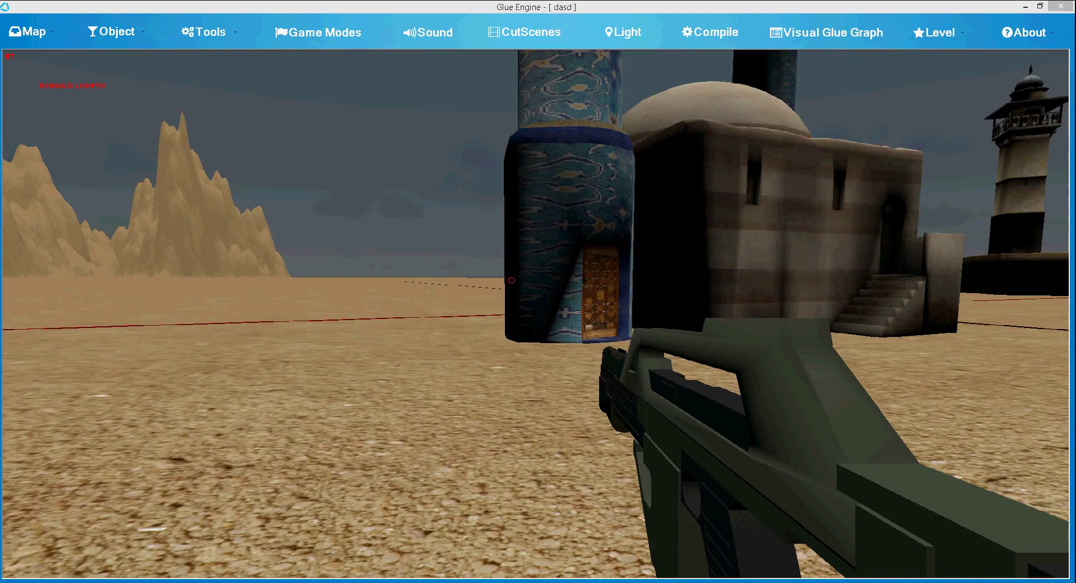
pyautogui.press('w')
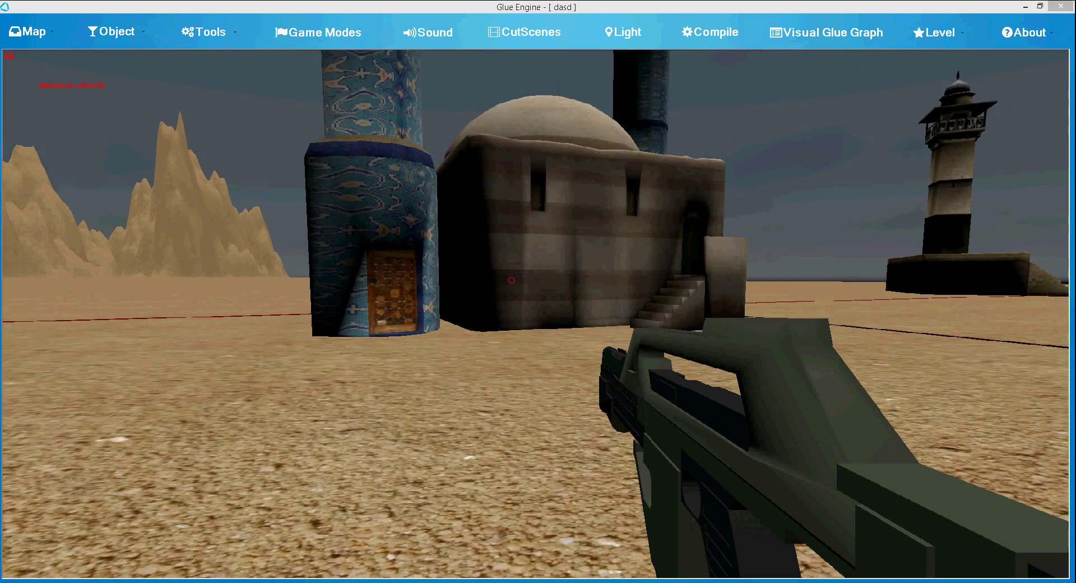
pyautogui.press('w')
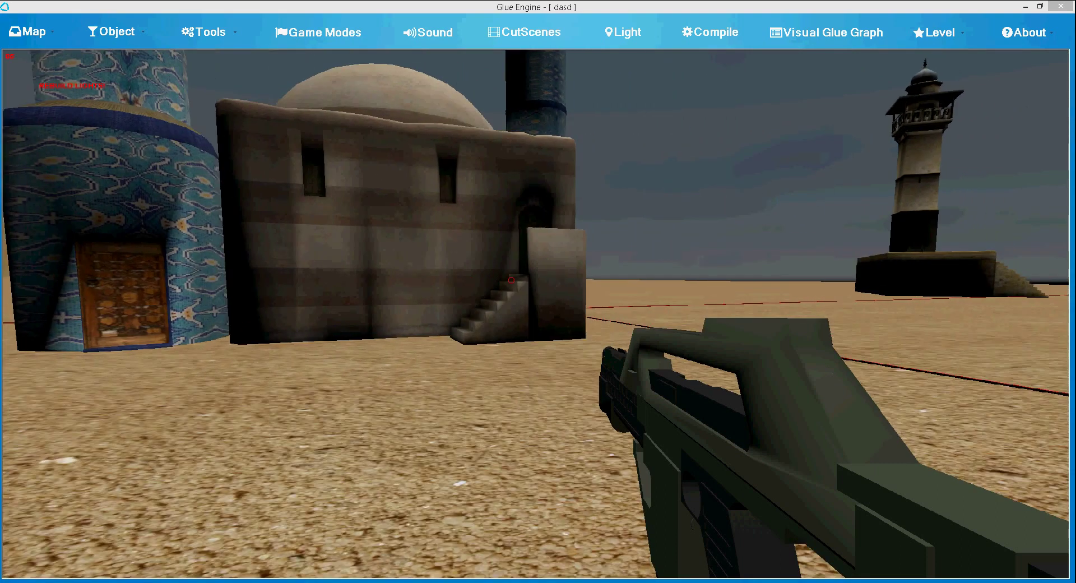
pyautogui.press('w')
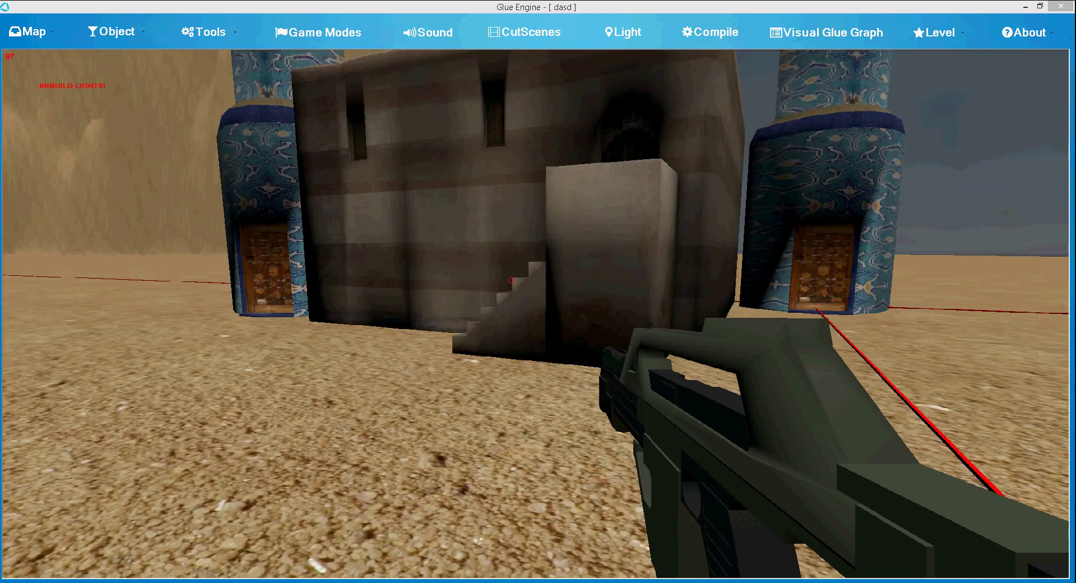
pyautogui.press('a')
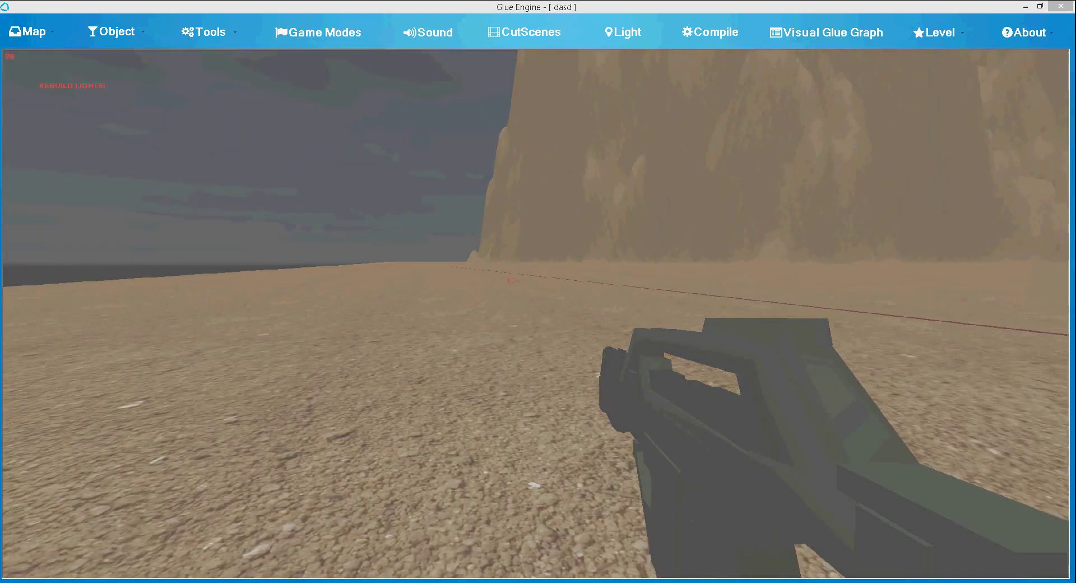
pyautogui.press('w')
pyautogui.press('w')
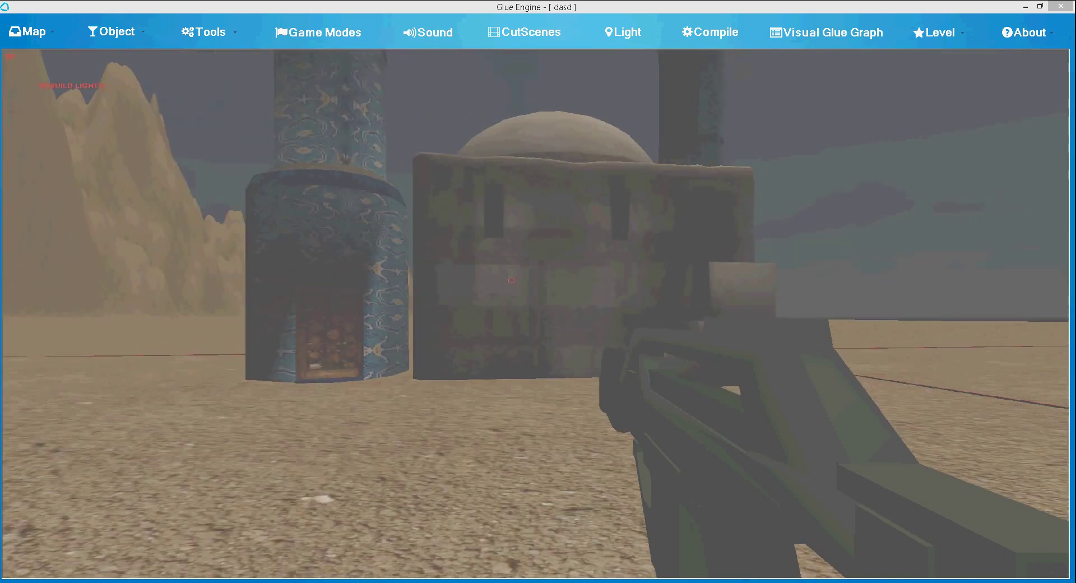
pyautogui.press('w')
pyautogui.press('d')
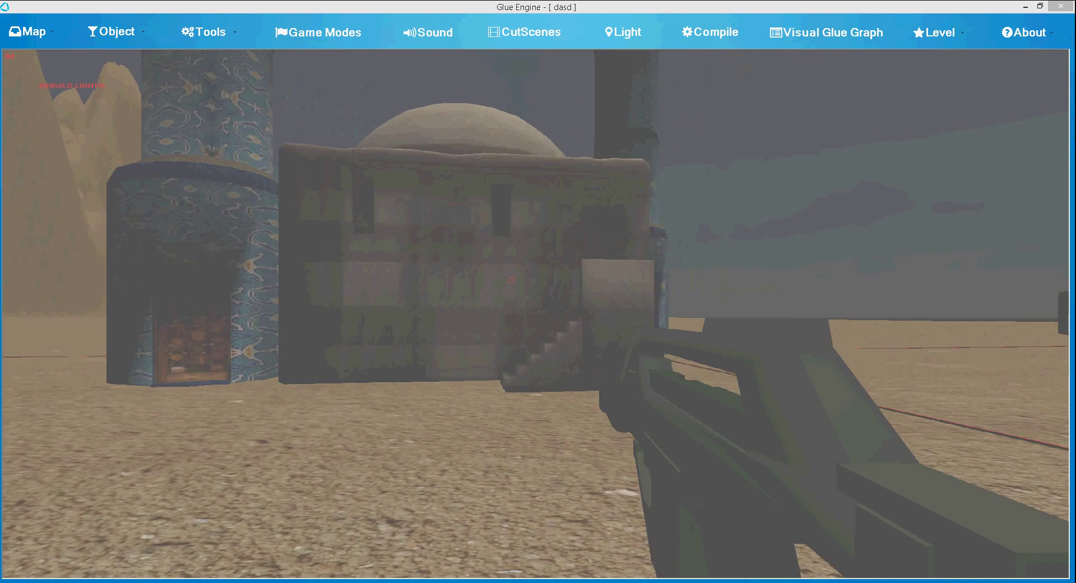
pyautogui.press('Escape')
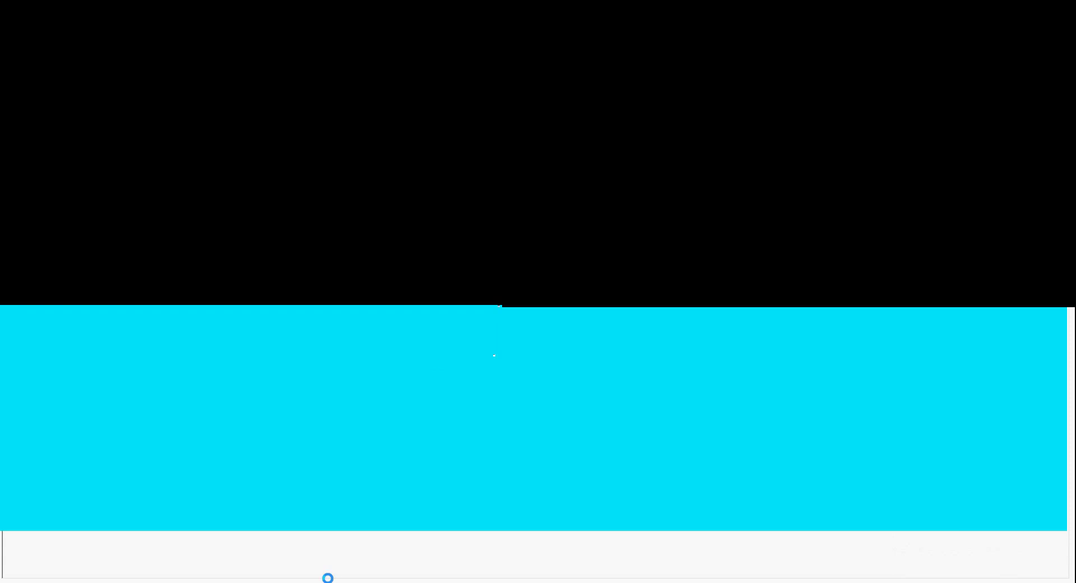
pyautogui.press('s')
pyautogui.press('a')
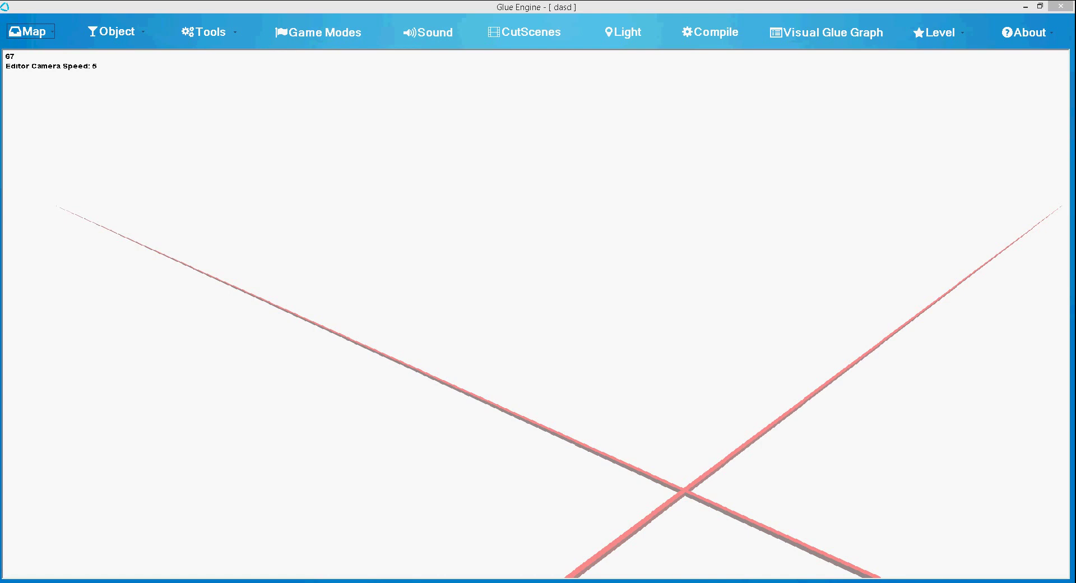
pyautogui.moveTo(482, 247); pyautogui.dragTo(537, 246, button='right')
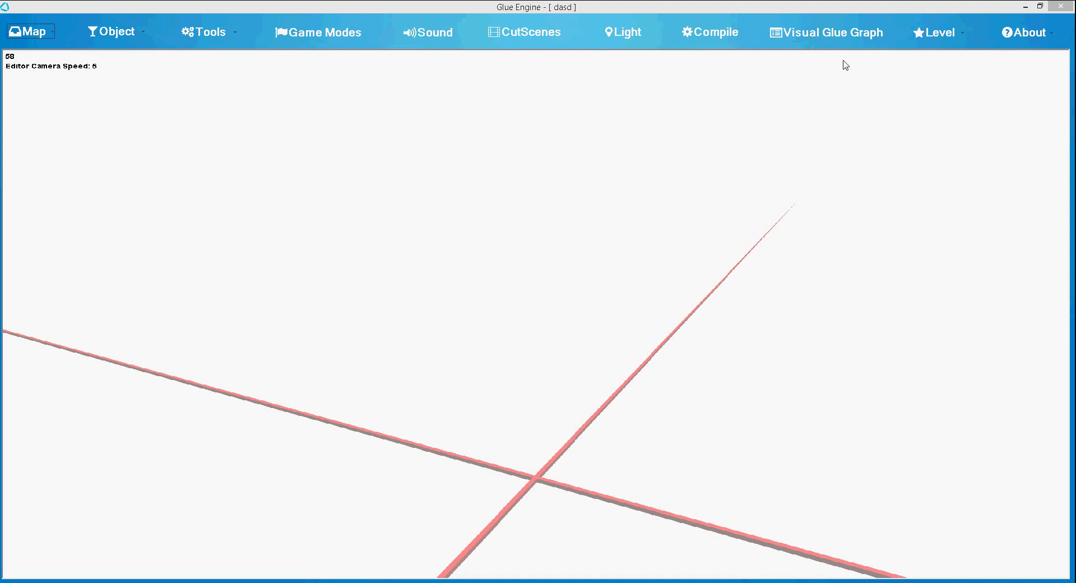
# Open the Visual Glue Graph for the level script and add a Text node to its grid
pyautogui.click(857, 36)
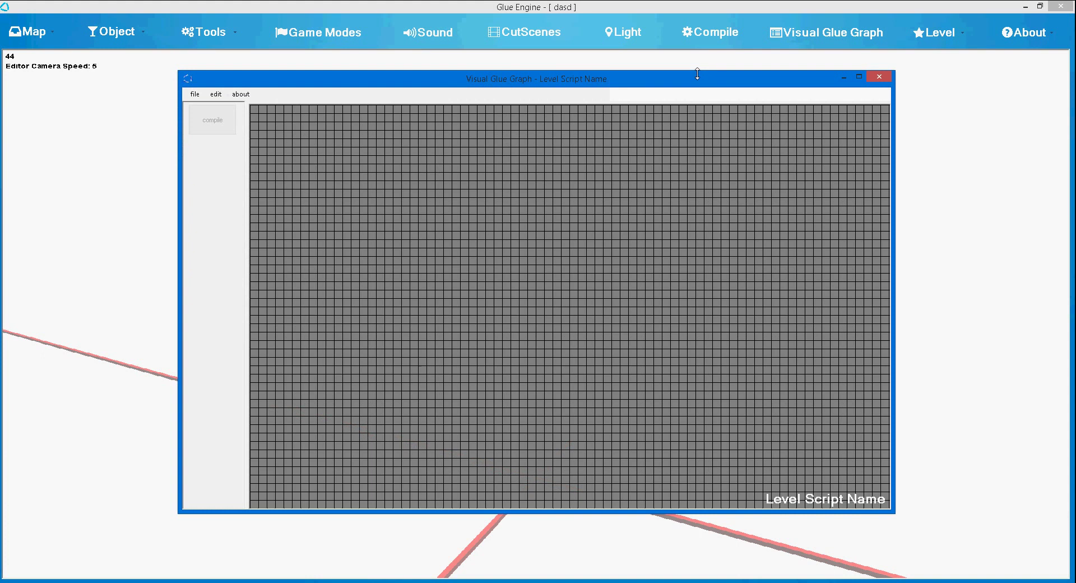
pyautogui.moveTo(697, 77); pyautogui.dragTo(725, 85)
pyautogui.rightClick(596, 167)
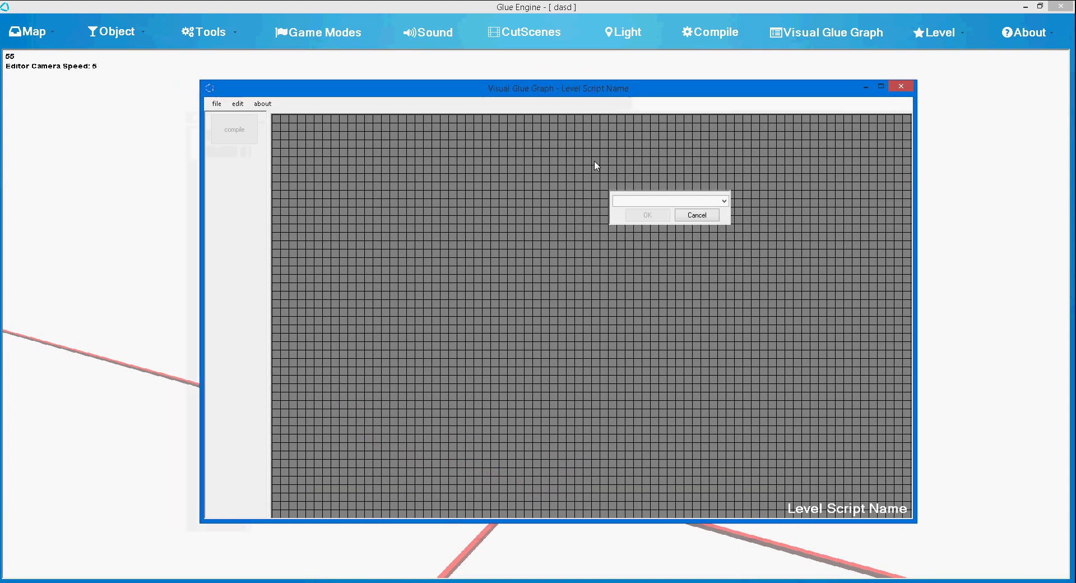
pyautogui.click(723, 201)
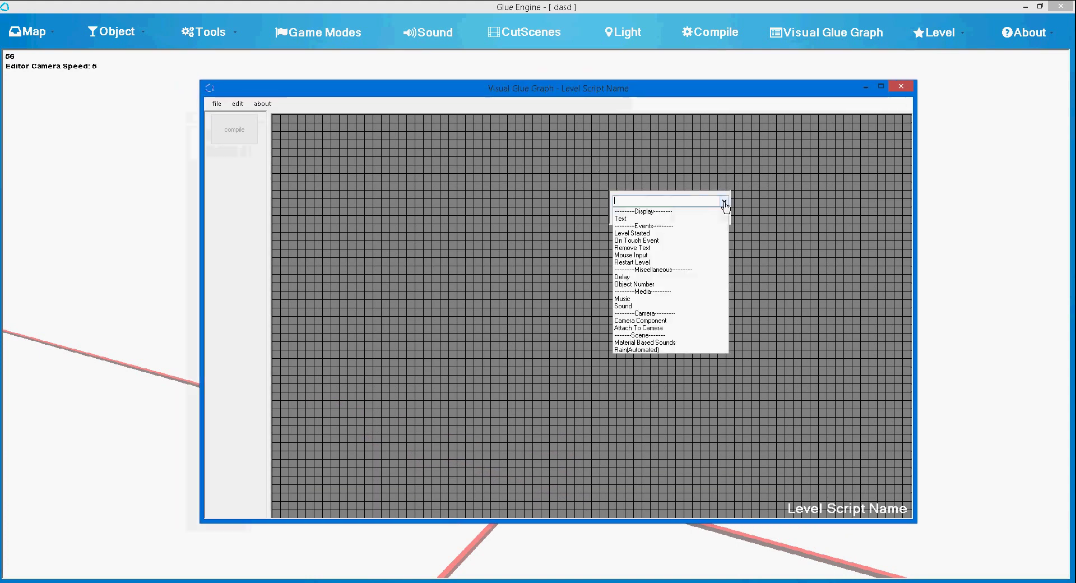
pyautogui.click(647, 219)
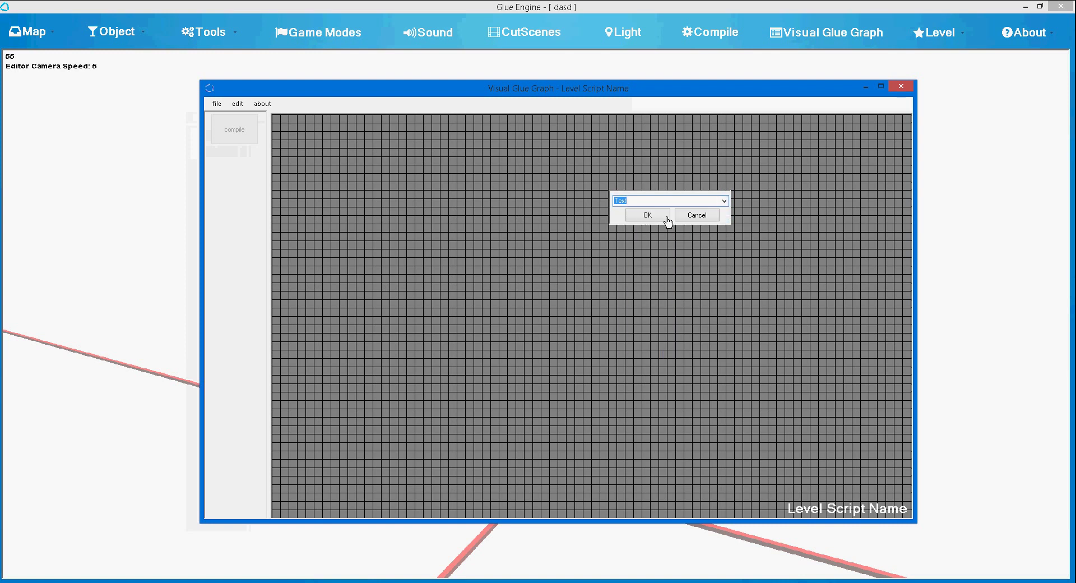
pyautogui.rightClick(772, 325)
pyautogui.rightClick(637, 271)
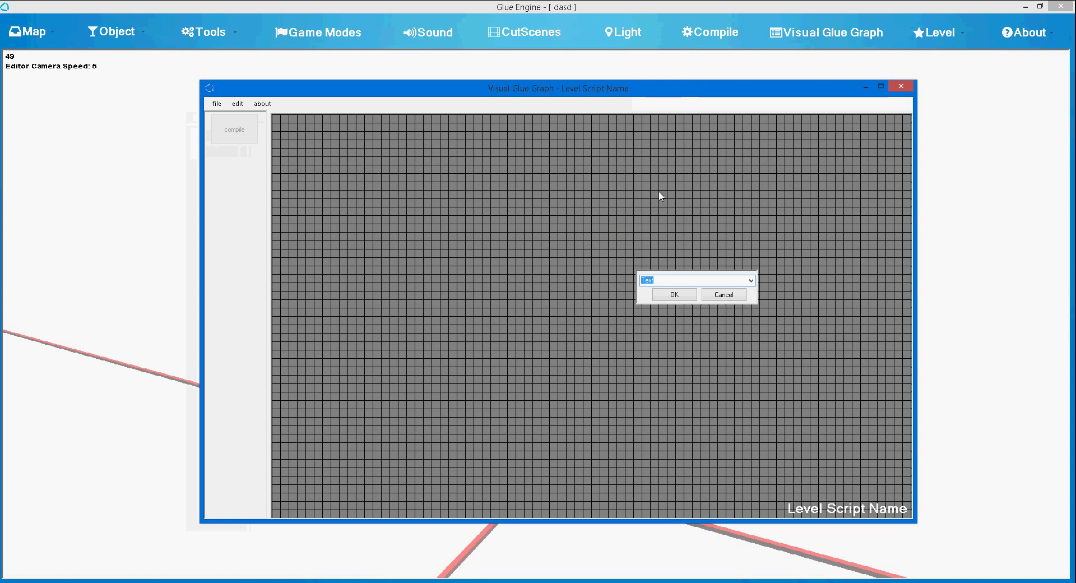
pyautogui.click(751, 280)
pyautogui.click(656, 298)
pyautogui.click(661, 295)
pyautogui.moveTo(340, 137); pyautogui.dragTo(384, 169)
# Set the Text node to show "WHAT WE WANT!" in yellow at size 28 with a centered position
pyautogui.click(363, 182)
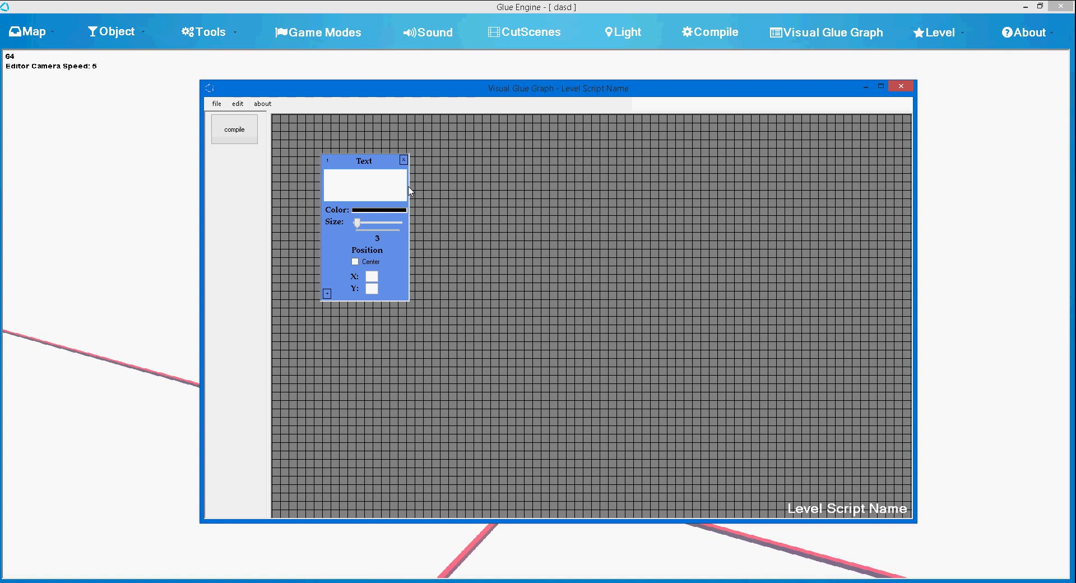
pyautogui.write('WHAT WE WANT!')
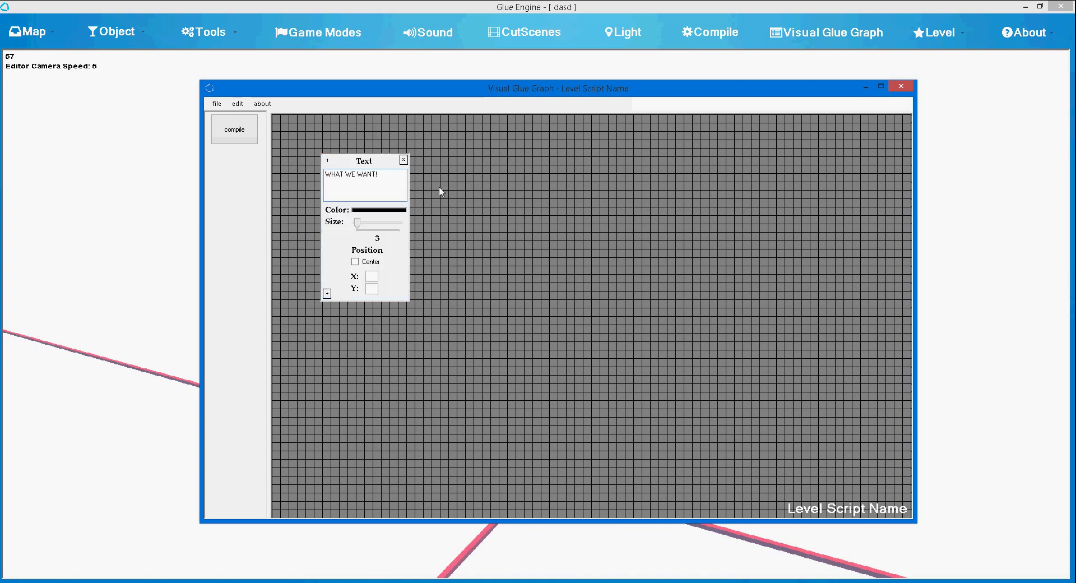
pyautogui.click(393, 210)
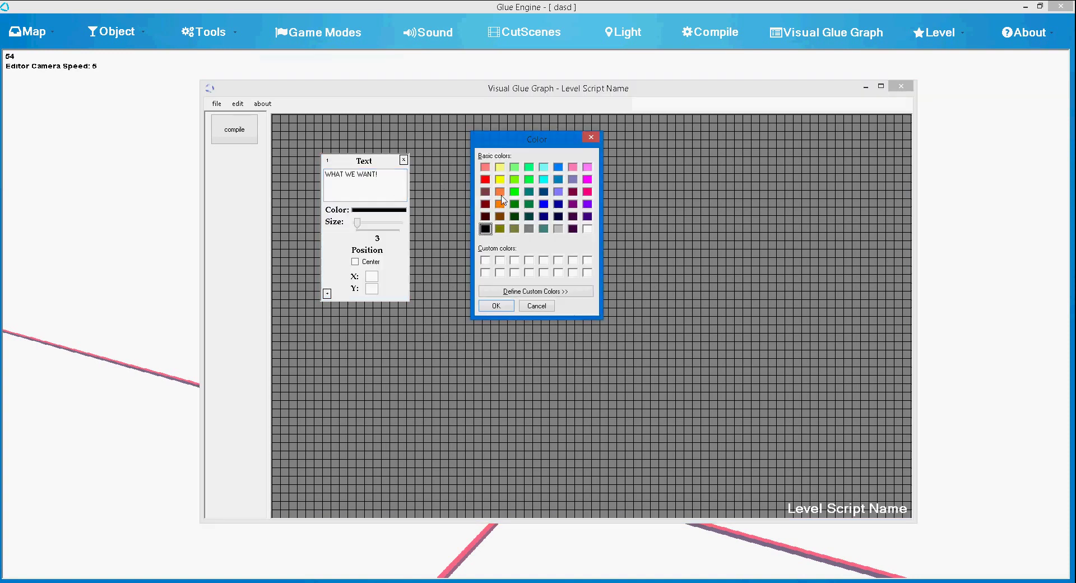
pyautogui.click(500, 179)
pyautogui.click(496, 306)
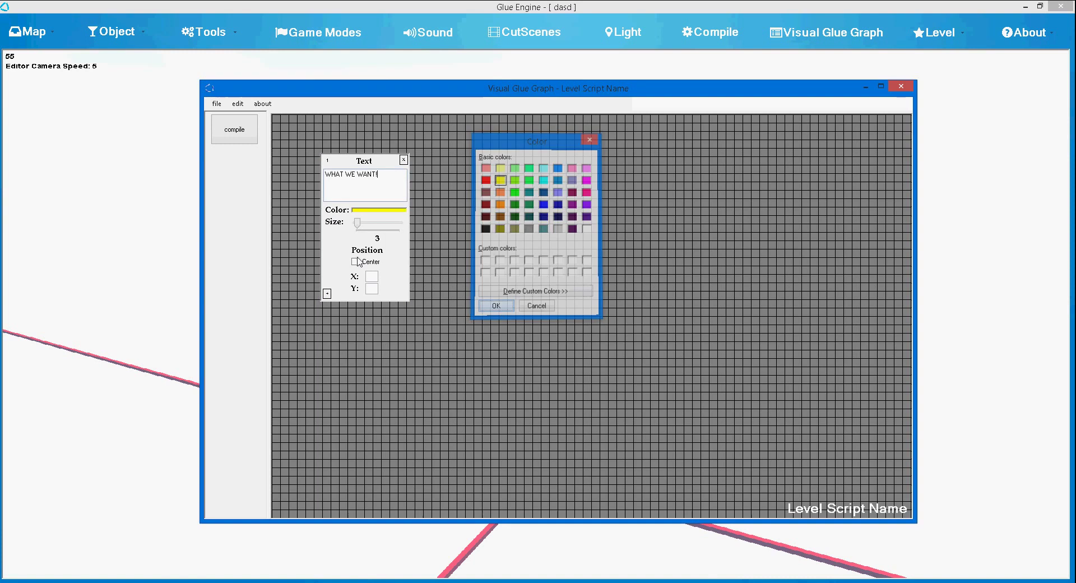
pyautogui.click(370, 224)
pyautogui.click(356, 262)
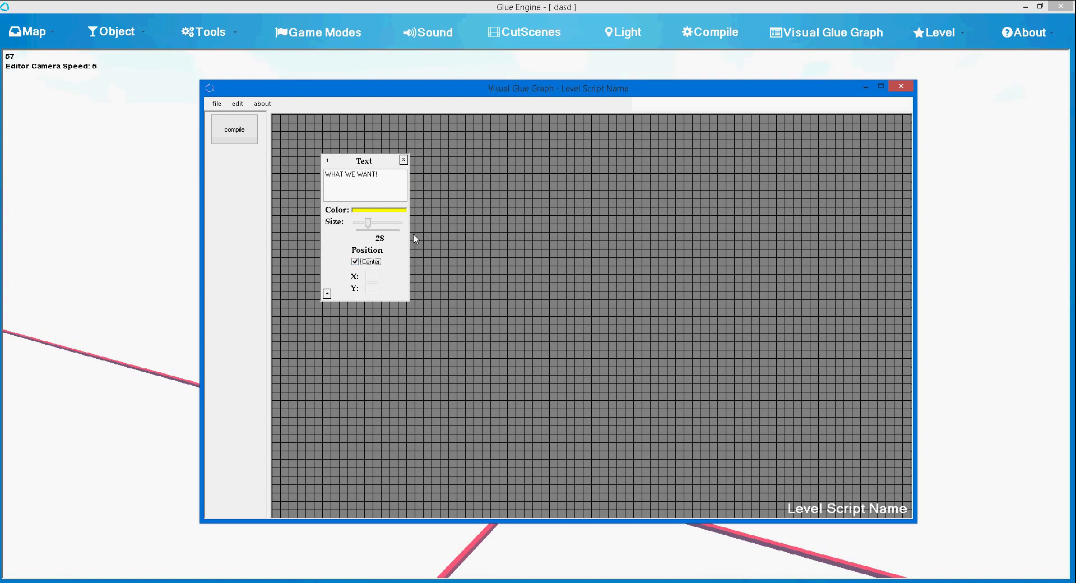
# Reposition the Text node, add a Level Started event node and attach it to the Text node
pyautogui.moveTo(393, 276); pyautogui.dragTo(373, 288)
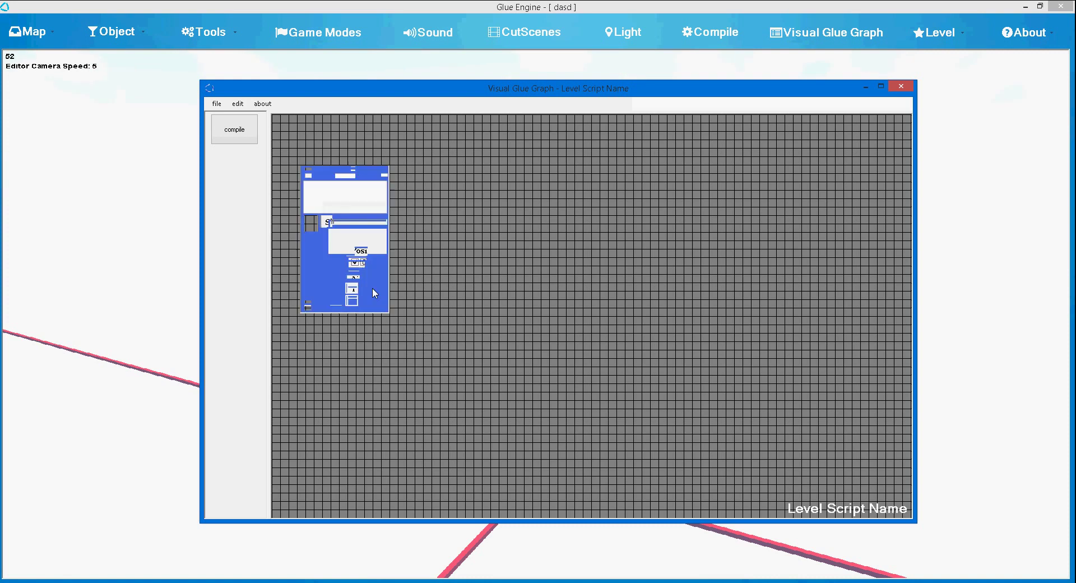
pyautogui.rightClick(537, 261)
pyautogui.click(688, 292)
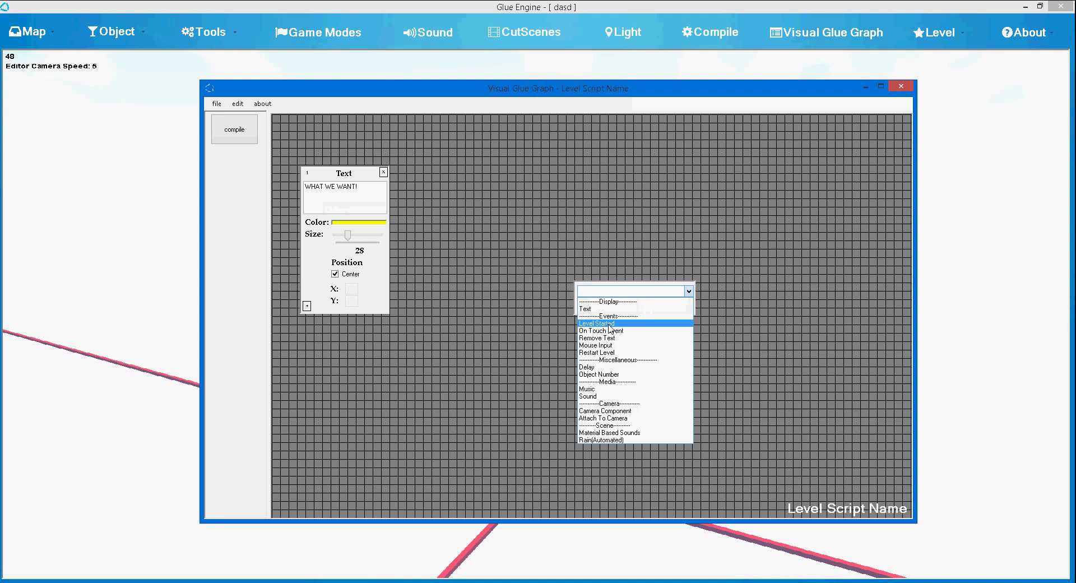
pyautogui.click(611, 326)
pyautogui.click(612, 305)
pyautogui.click(307, 305)
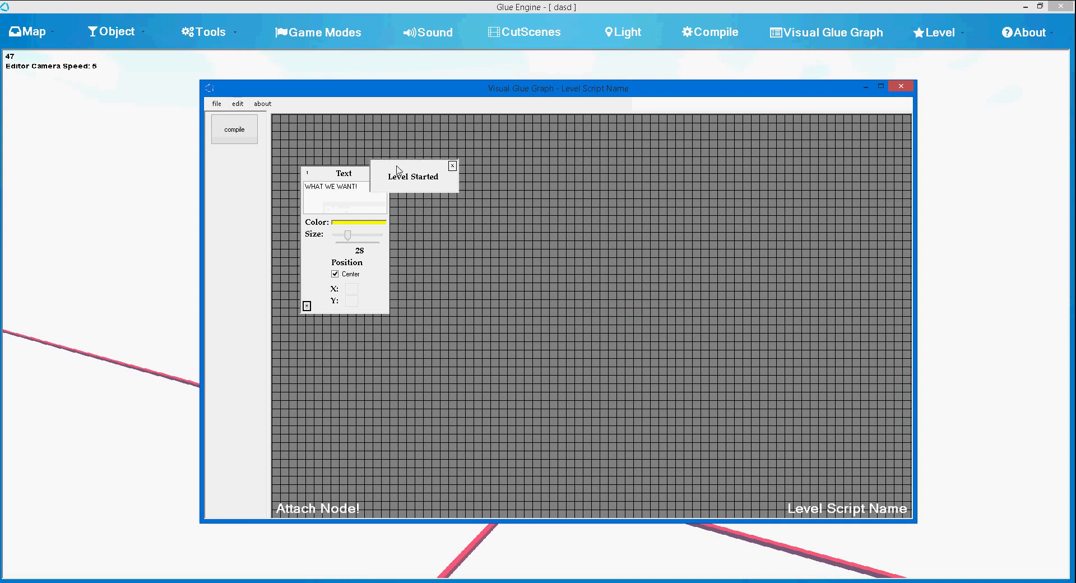
pyautogui.click(392, 171)
# Compile the level script graph and move the graph window aside
pyautogui.click(234, 130)
pyautogui.click(575, 336)
pyautogui.moveTo(708, 93); pyautogui.dragTo(778, 130)
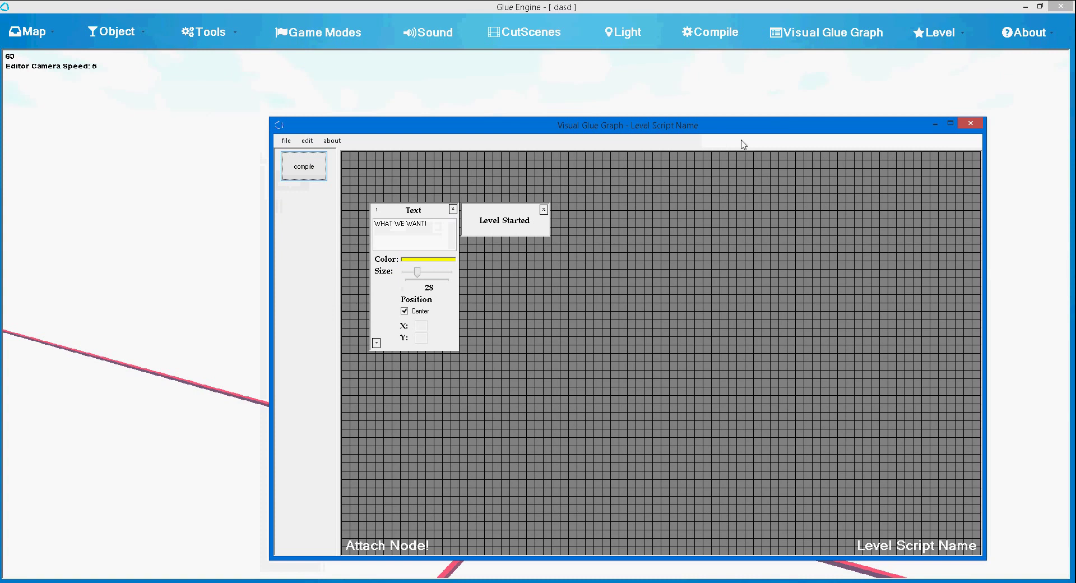
pyautogui.moveTo(807, 129)
pyautogui.mouseDown()
pyautogui.moveTo(783, 131)
pyautogui.moveTo(804, 116)
pyautogui.mouseUp()
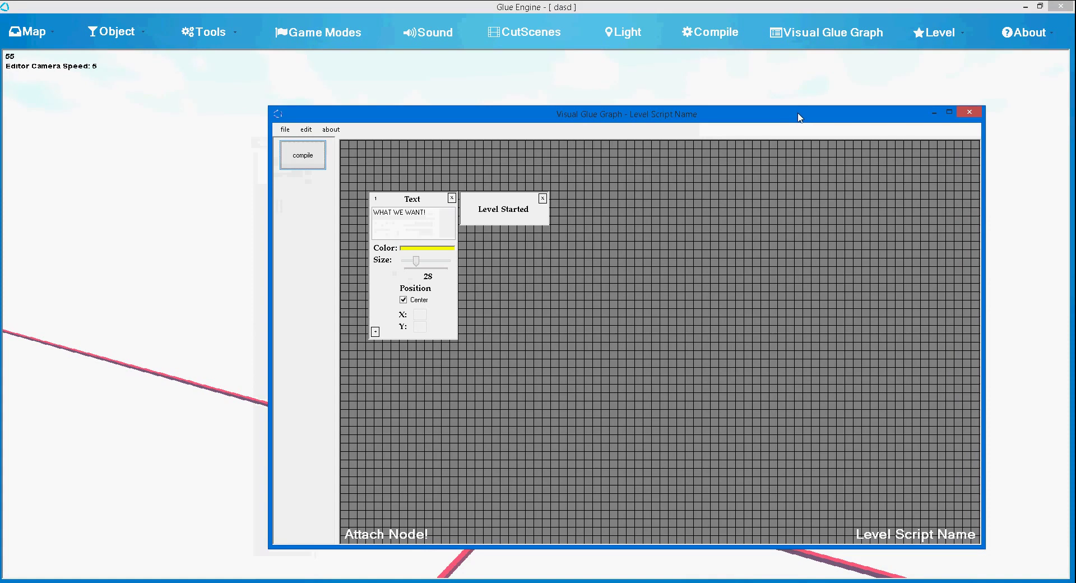
# Clear the Text and Level Started nodes to leave an empty script graph
pyautogui.click(285, 129)
pyautogui.click(294, 140)
pyautogui.click(298, 154)
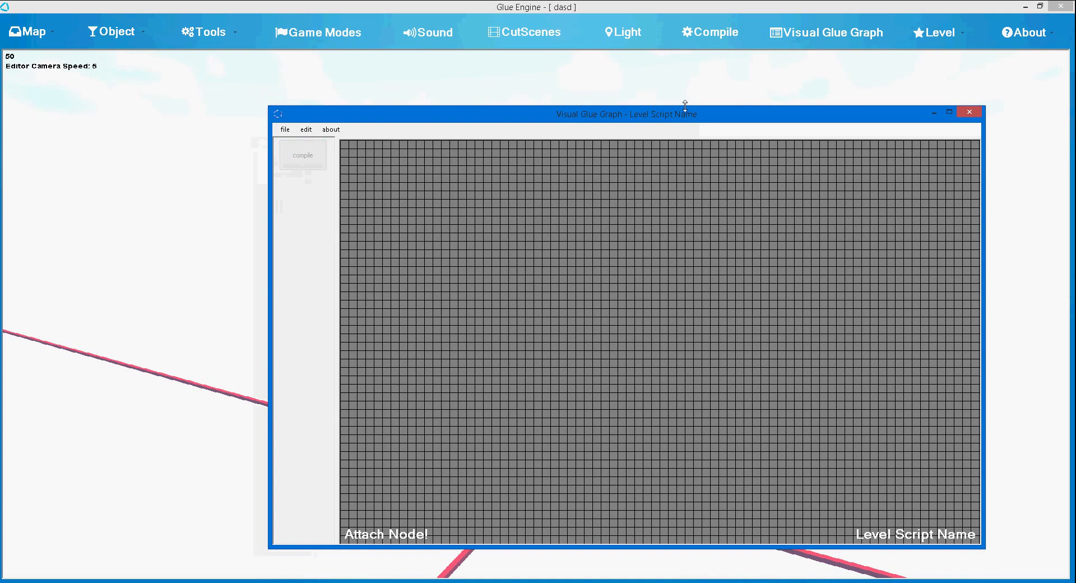
# Close the Visual Glue Graph, view the level's scene information and close it
pyautogui.click(969, 111)
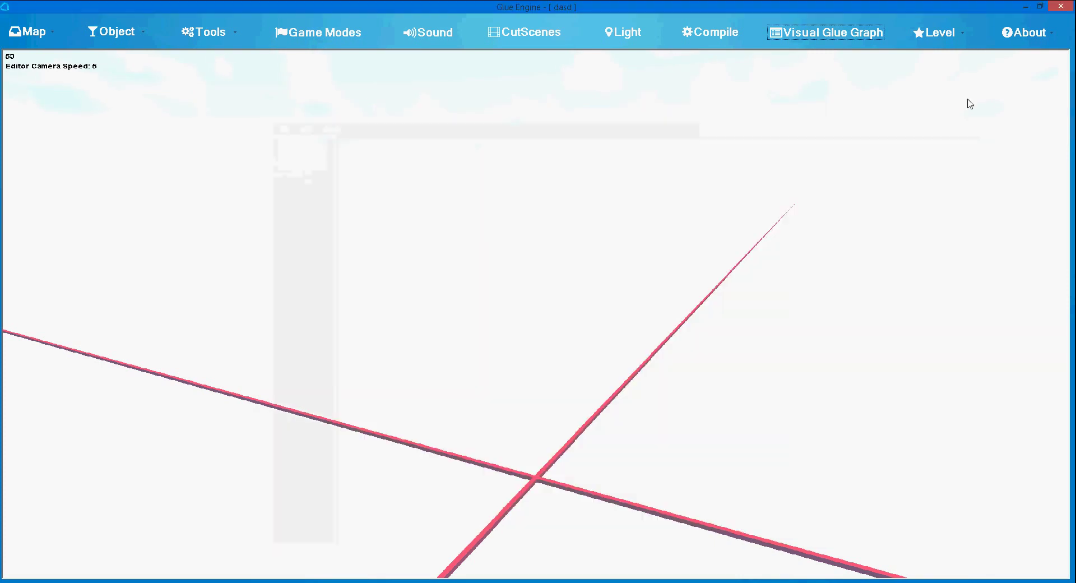
pyautogui.click(942, 33)
pyautogui.click(977, 51)
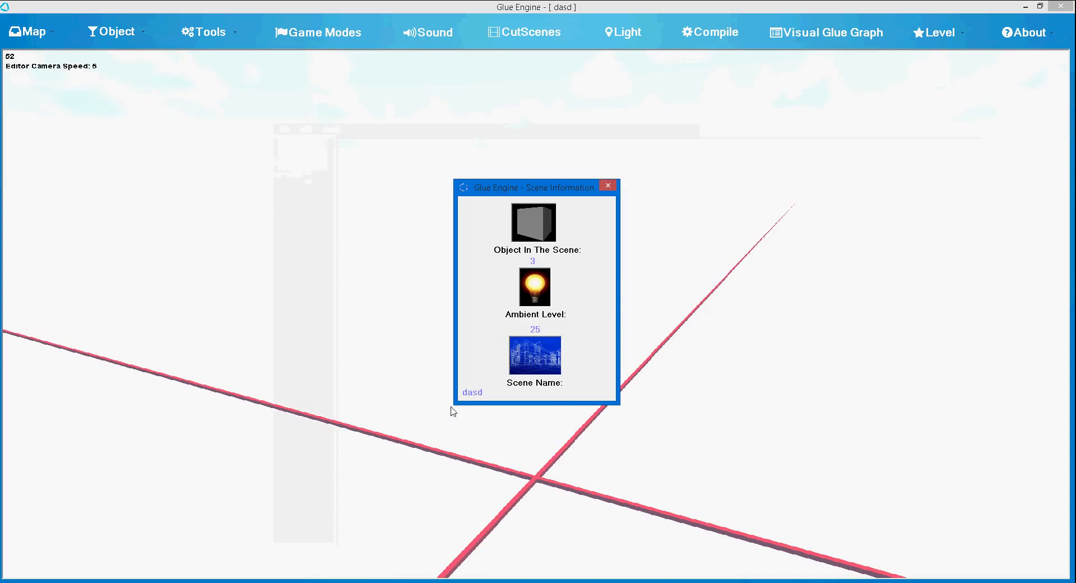
pyautogui.click(608, 185)
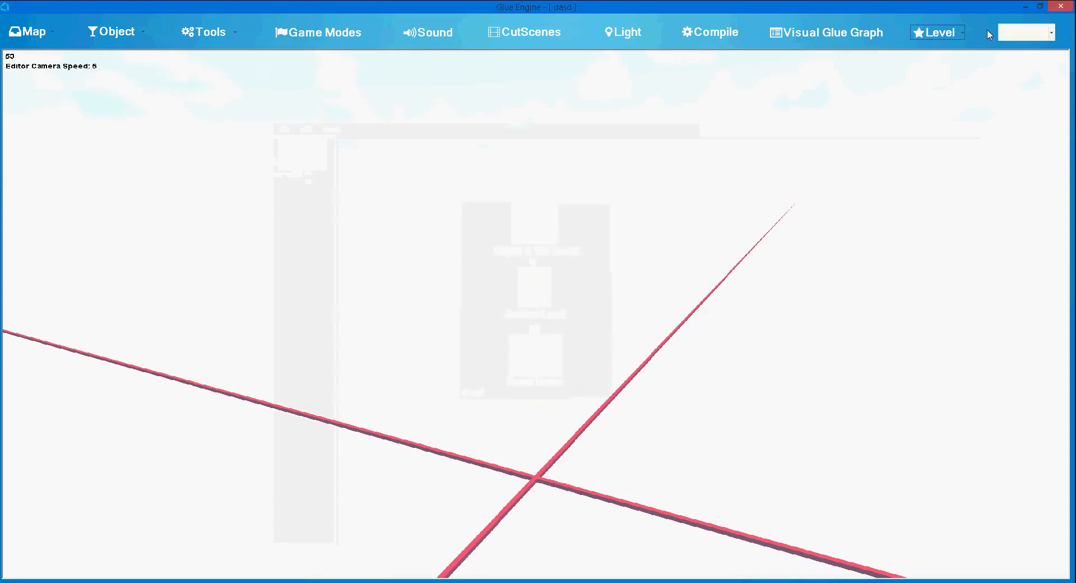
pyautogui.click(956, 32)
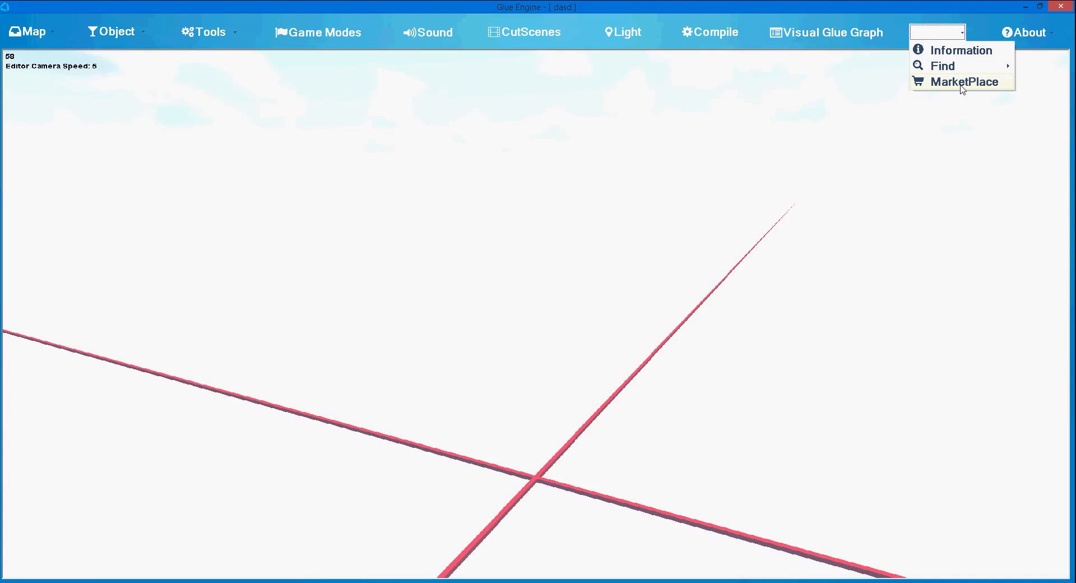
pyautogui.moveTo(959, 139); pyautogui.dragTo(989, 132, button='right')
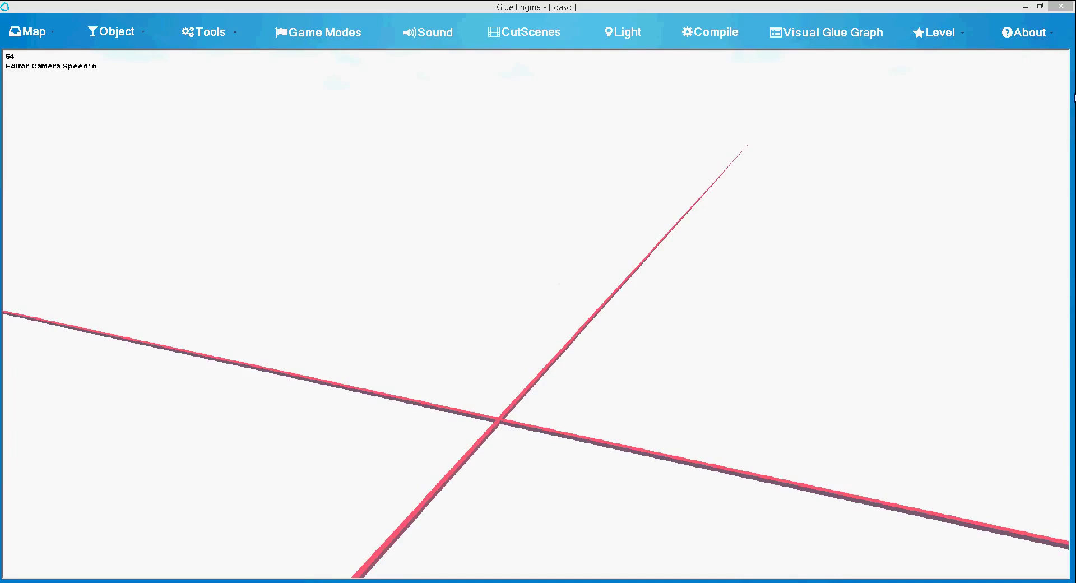
# View the computer's hardware information, continuing past the unhandled exception, and close it
pyautogui.click(1052, 36)
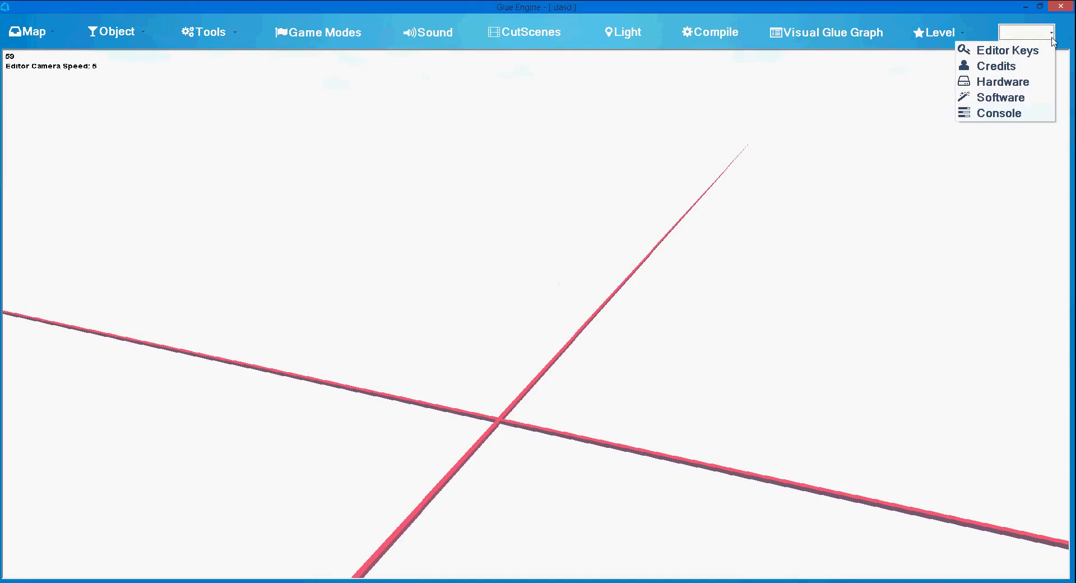
pyautogui.click(1003, 82)
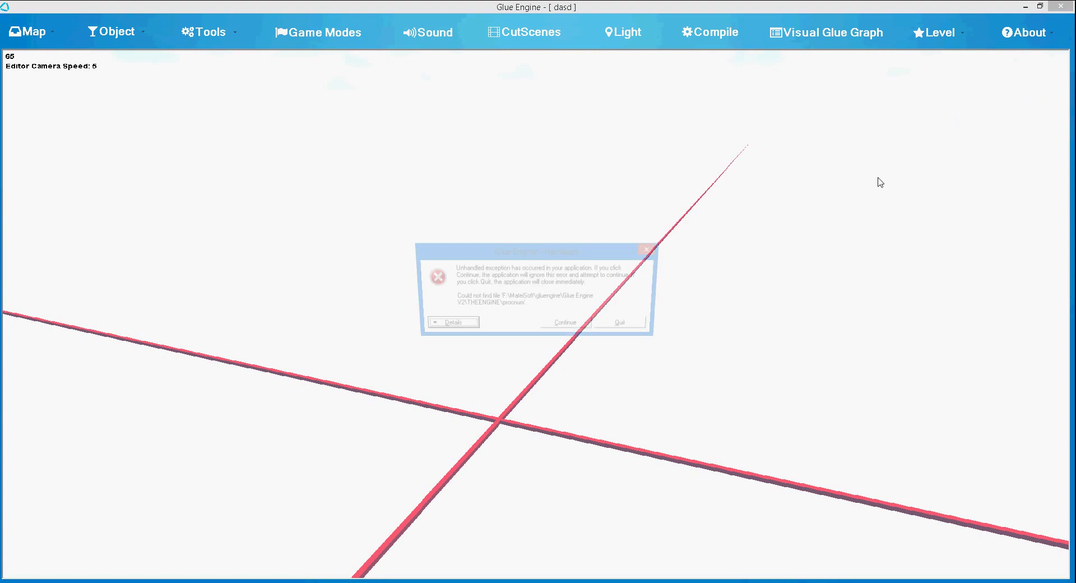
pyautogui.click(567, 330)
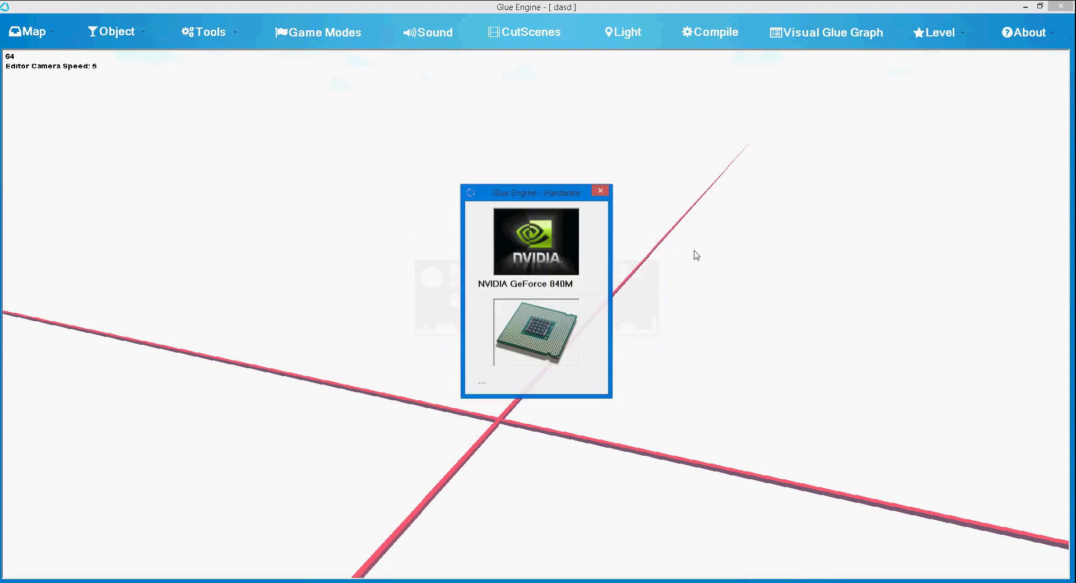
pyautogui.click(600, 191)
# Reopen the hardware information, move its window away from the middle of the scene and close it
pyautogui.click(1026, 32)
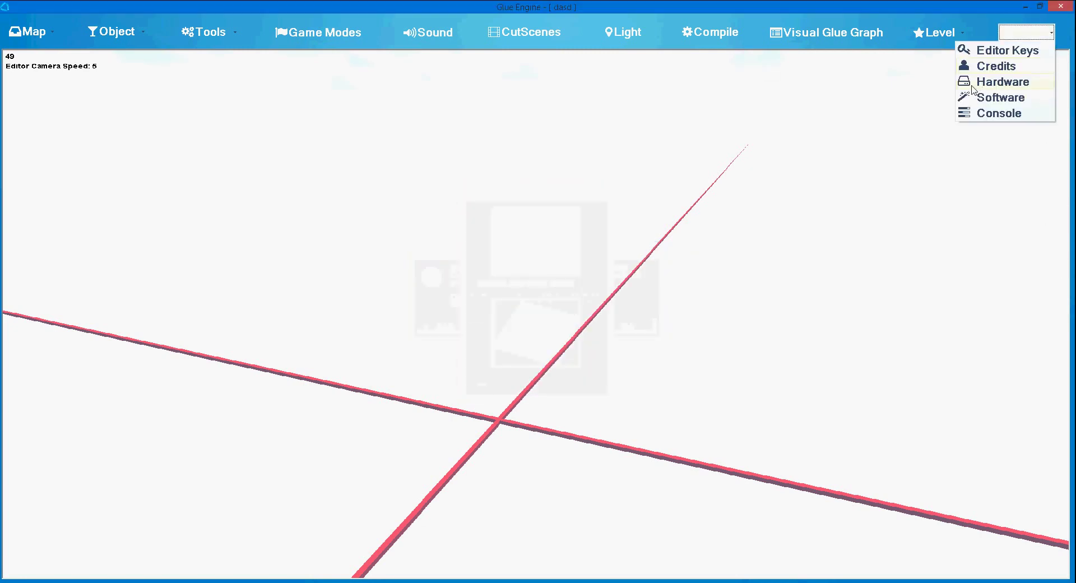
pyautogui.click(978, 83)
pyautogui.moveTo(805, 179); pyautogui.dragTo(849, 174)
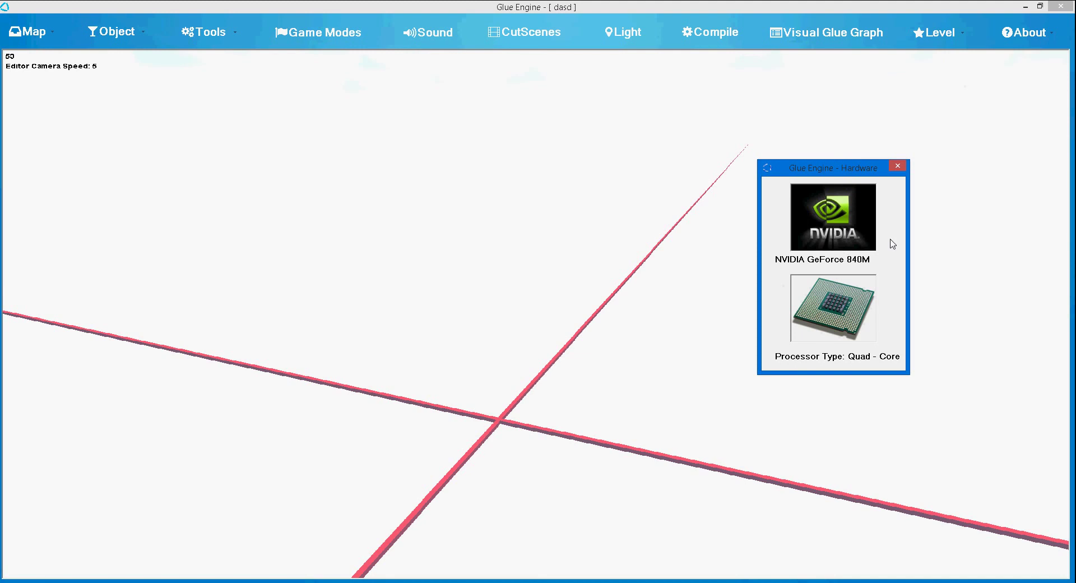
pyautogui.click(898, 166)
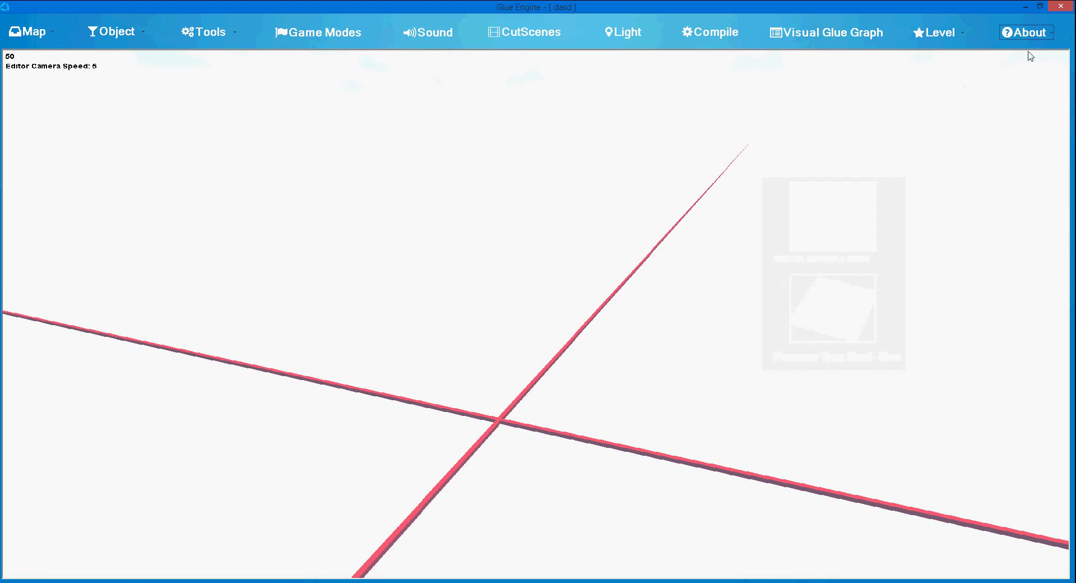
# View the software information, move its window aside and close it
pyautogui.click(1028, 33)
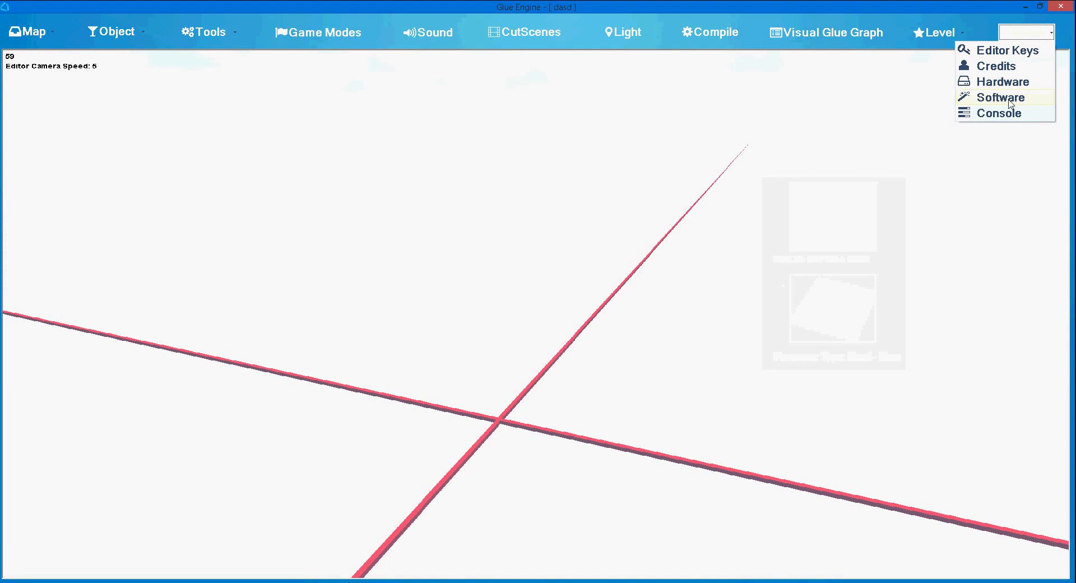
pyautogui.click(1011, 100)
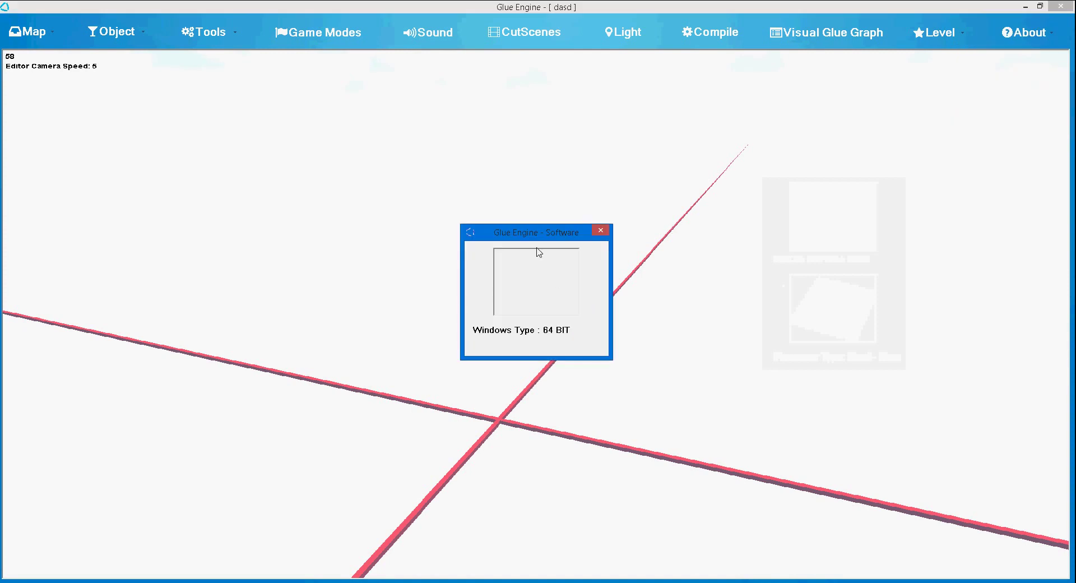
pyautogui.moveTo(557, 232); pyautogui.dragTo(788, 258)
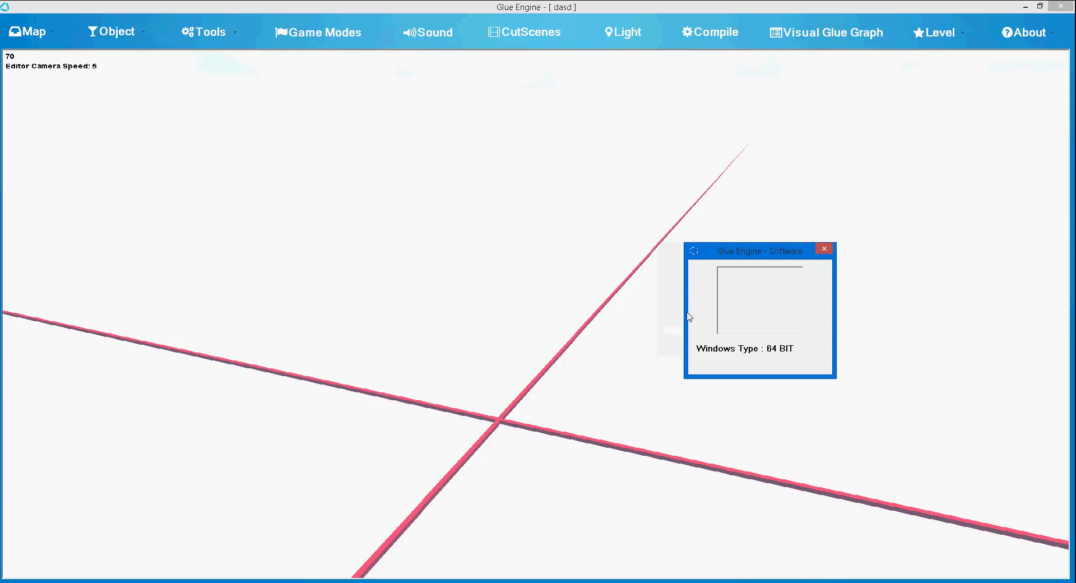
pyautogui.moveTo(770, 253); pyautogui.dragTo(793, 275)
pyautogui.click(848, 271)
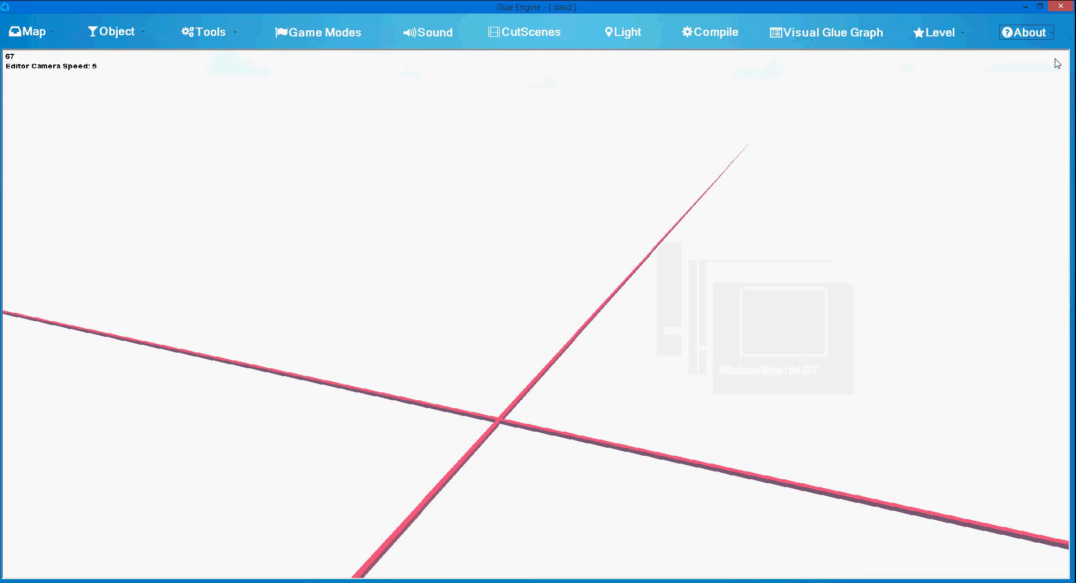
pyautogui.click(1051, 34)
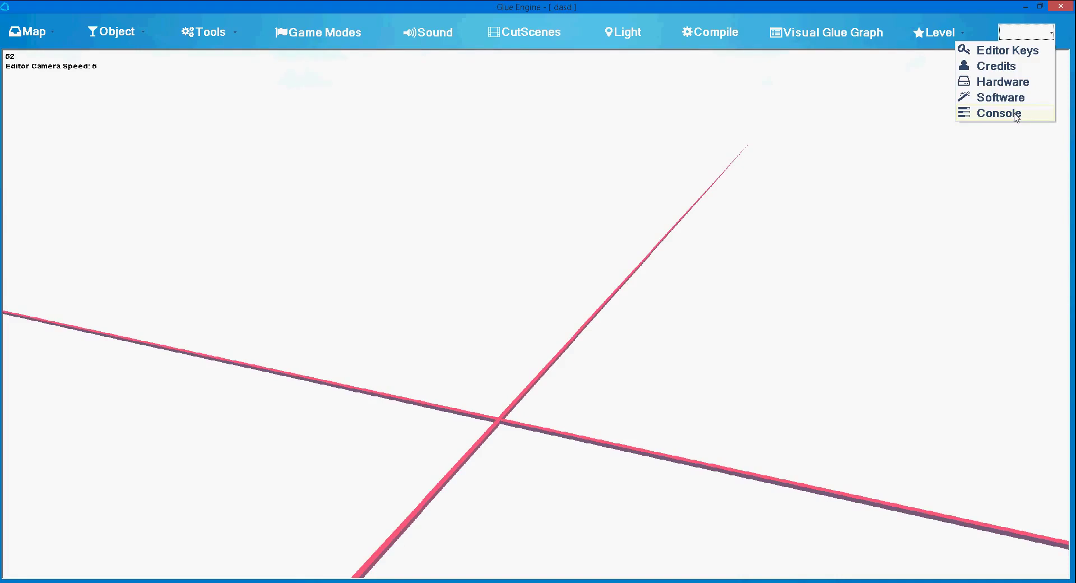
pyautogui.click(968, 162)
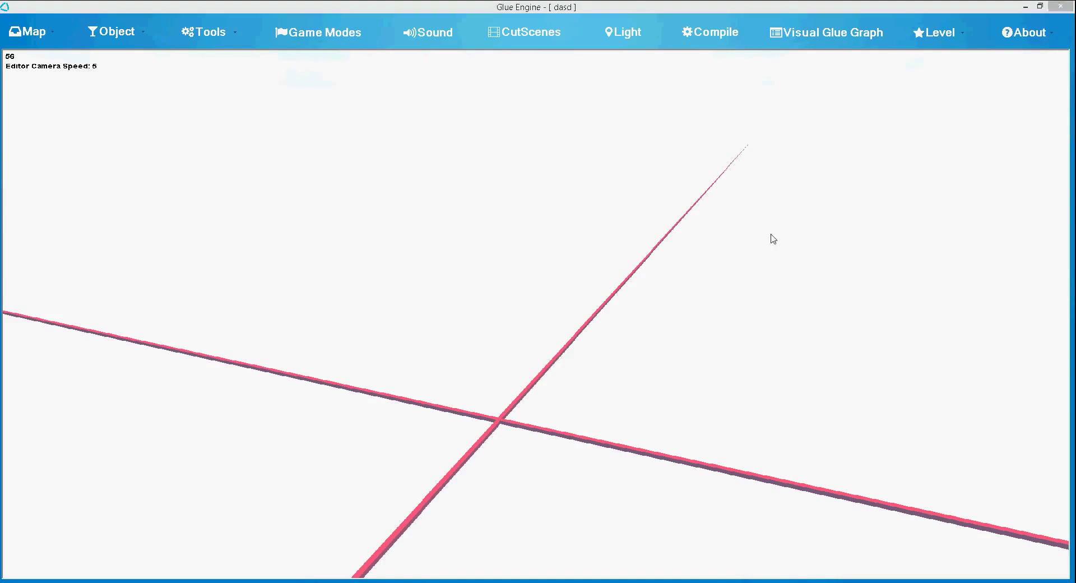
# Examine the On Touch sound options with the volume at 52, discard them and open the Instant sound options
pyautogui.click(424, 37)
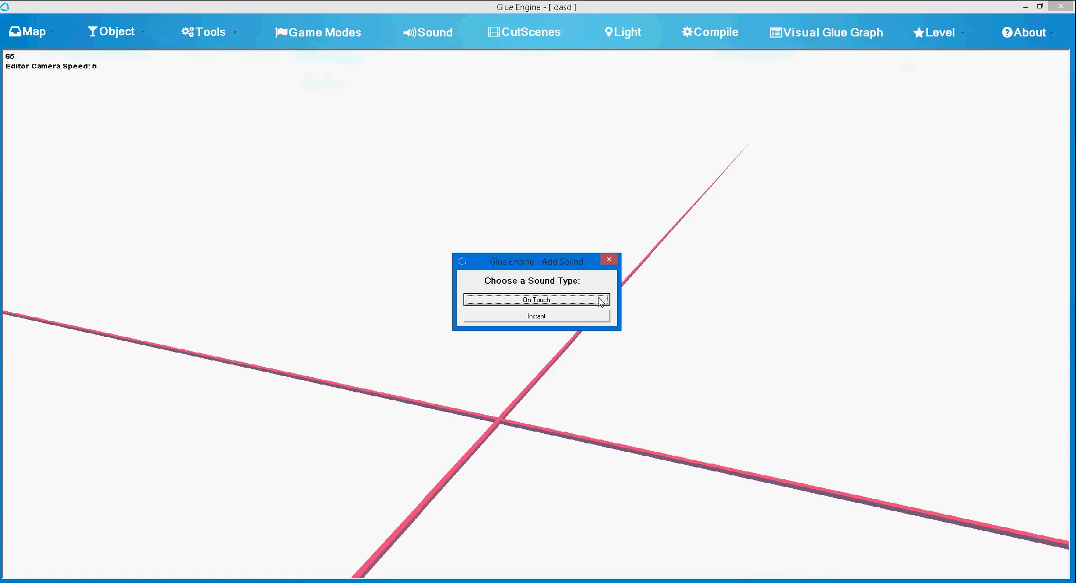
pyautogui.click(602, 299)
pyautogui.moveTo(466, 300); pyautogui.dragTo(542, 303)
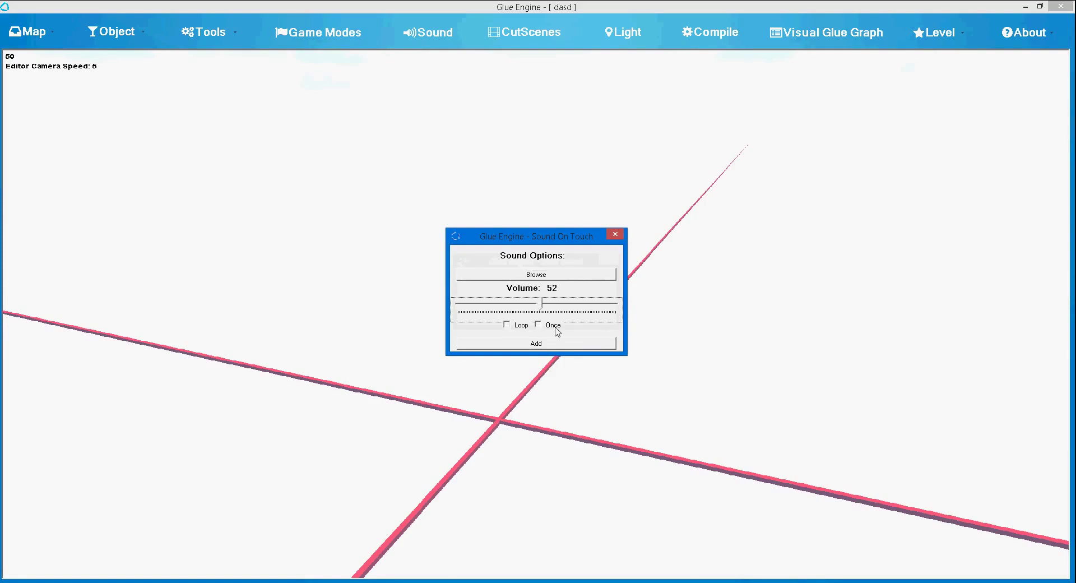
pyautogui.click(615, 235)
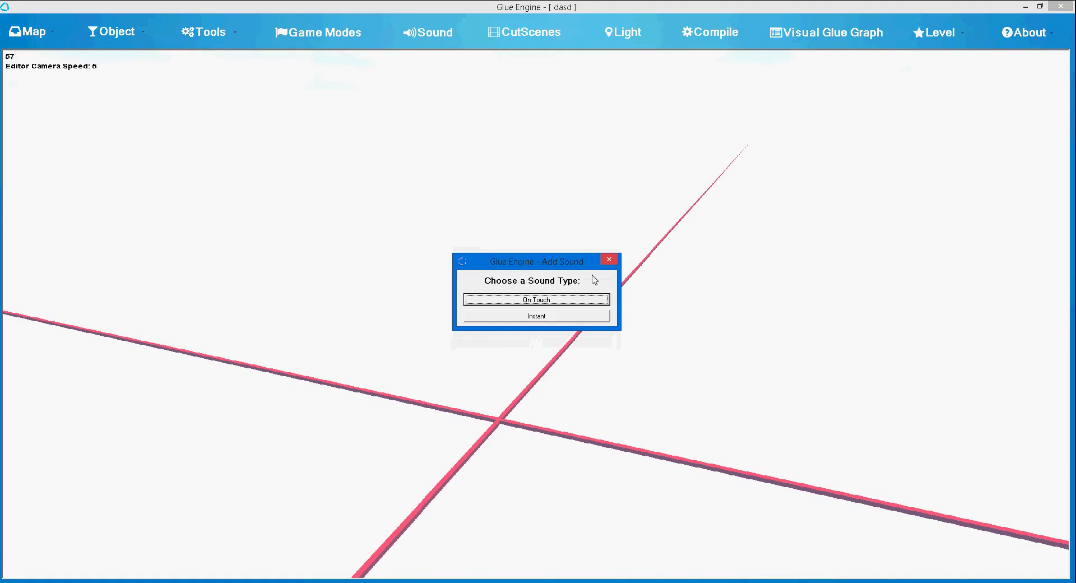
pyautogui.click(561, 318)
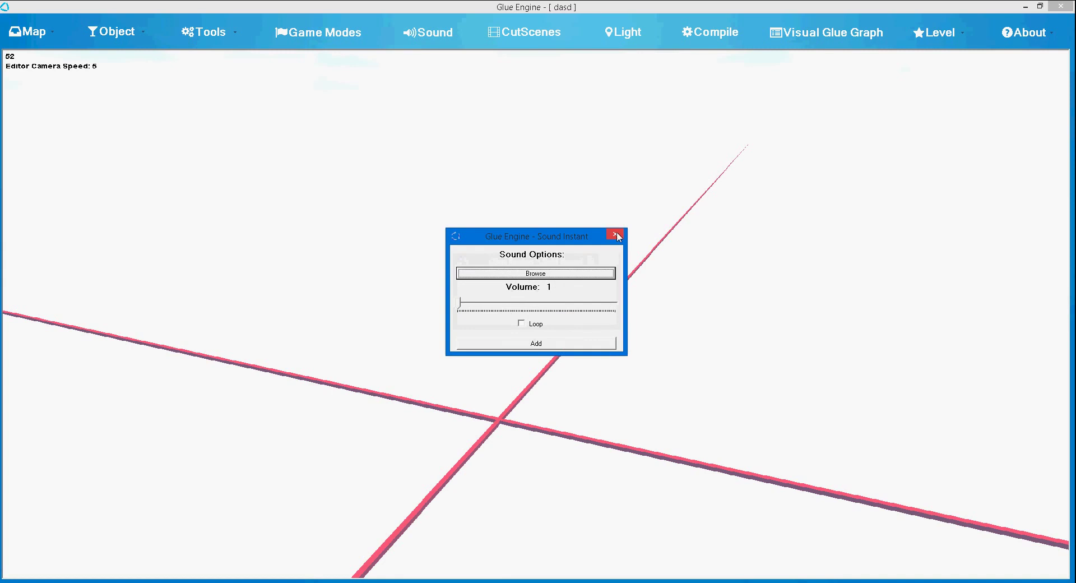